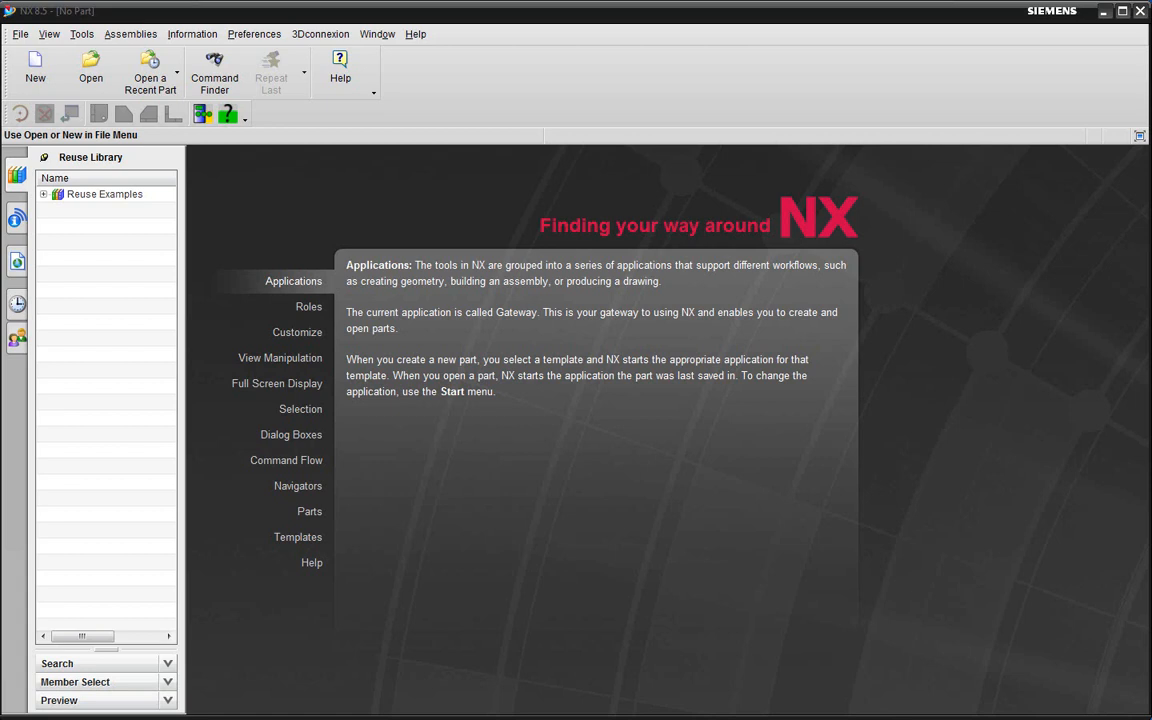
- Create a new millimetre Model part named model1.prt and switch to the Shape Studio application
left_click(35, 70)
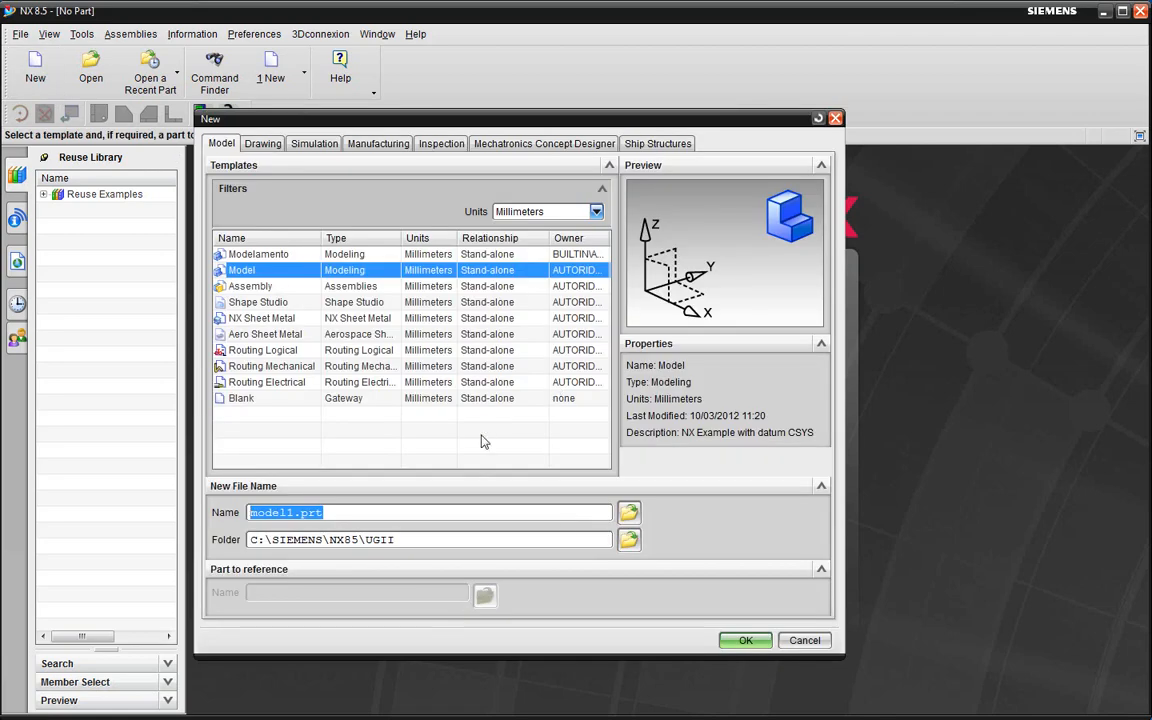
left_click(746, 640)
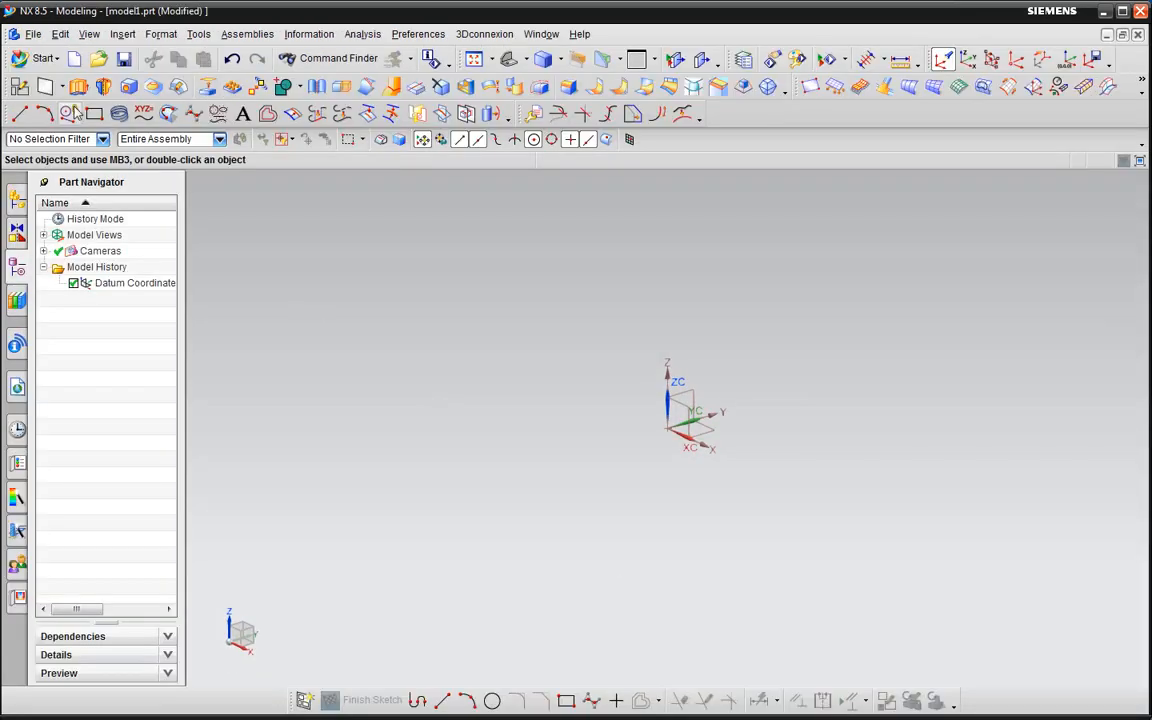
left_click(42, 58)
left_click(60, 98)
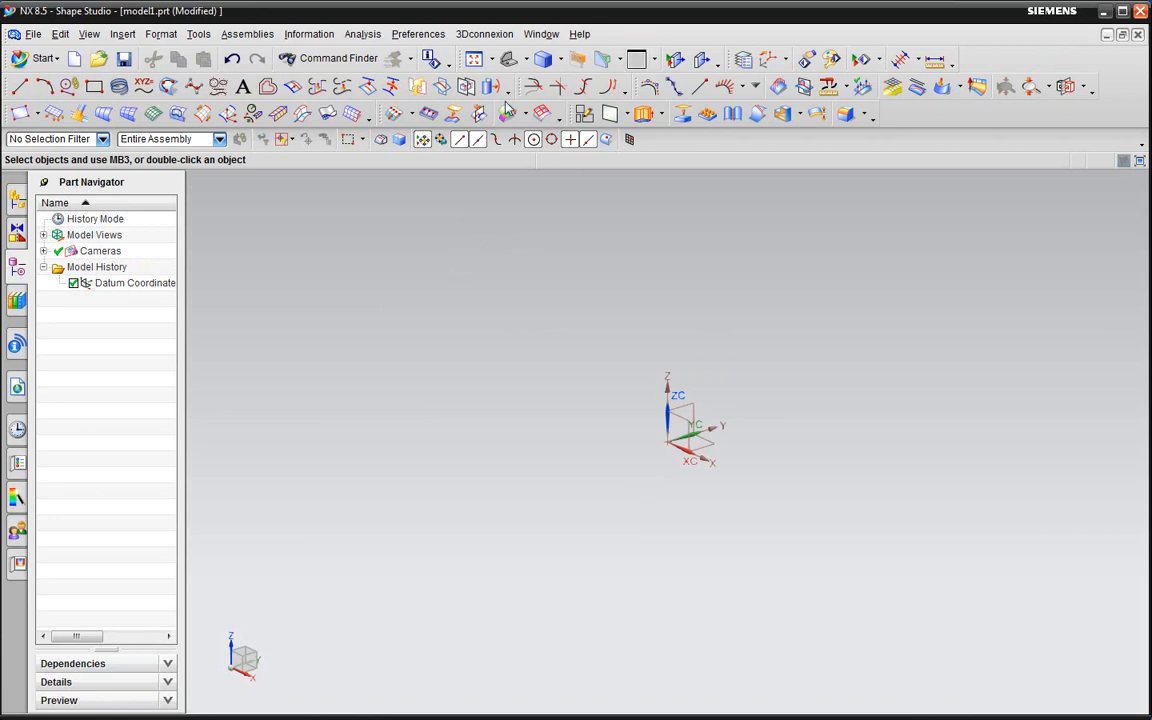
- In the top view, draw a rectangle from the origin to a corner at about X 56.5, Y 53.6 mm
left_click(527, 63)
left_click(537, 82)
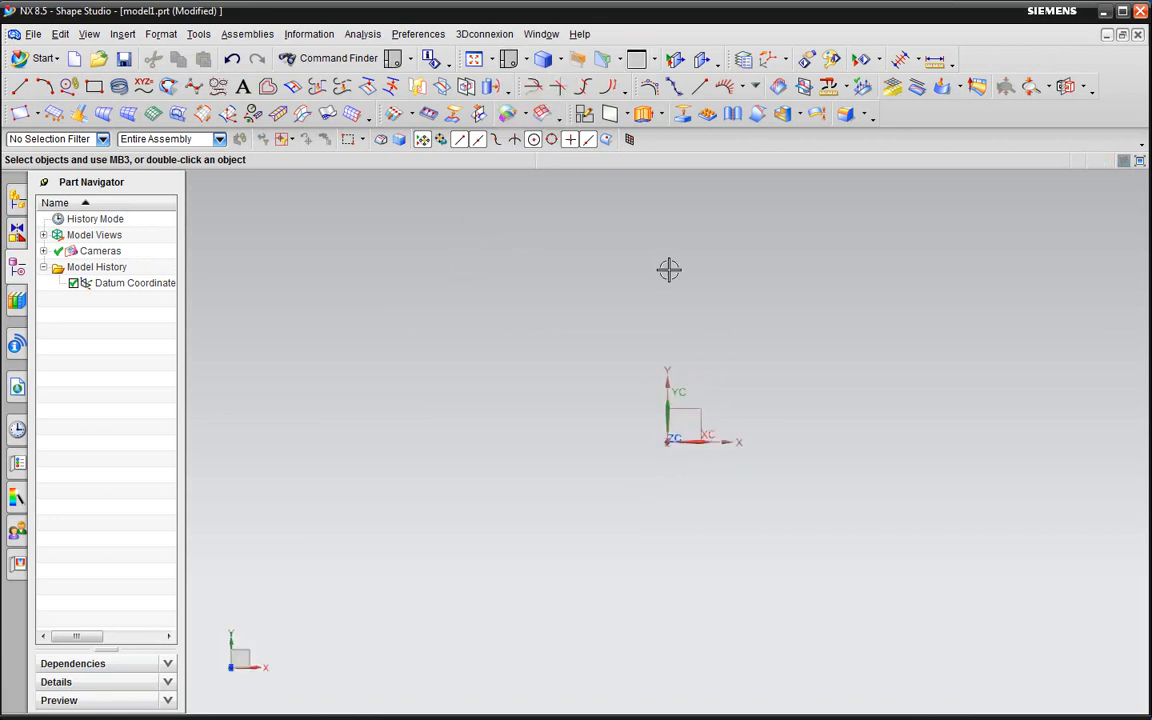
left_click(95, 88)
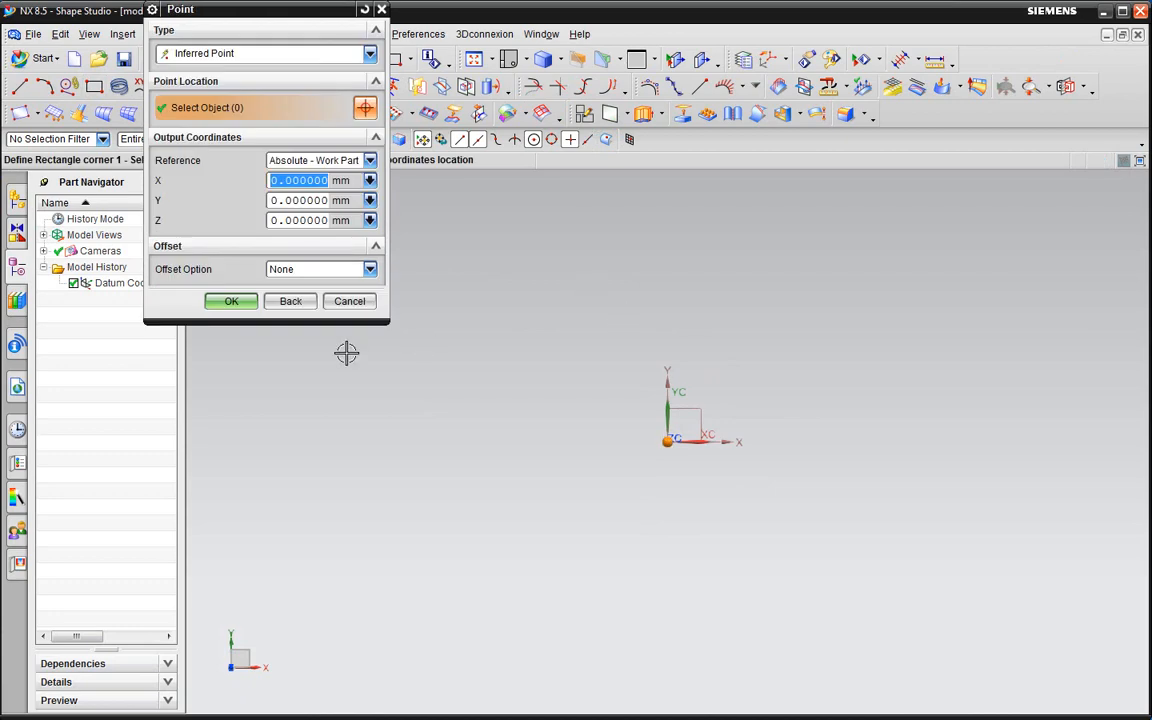
left_click(231, 301)
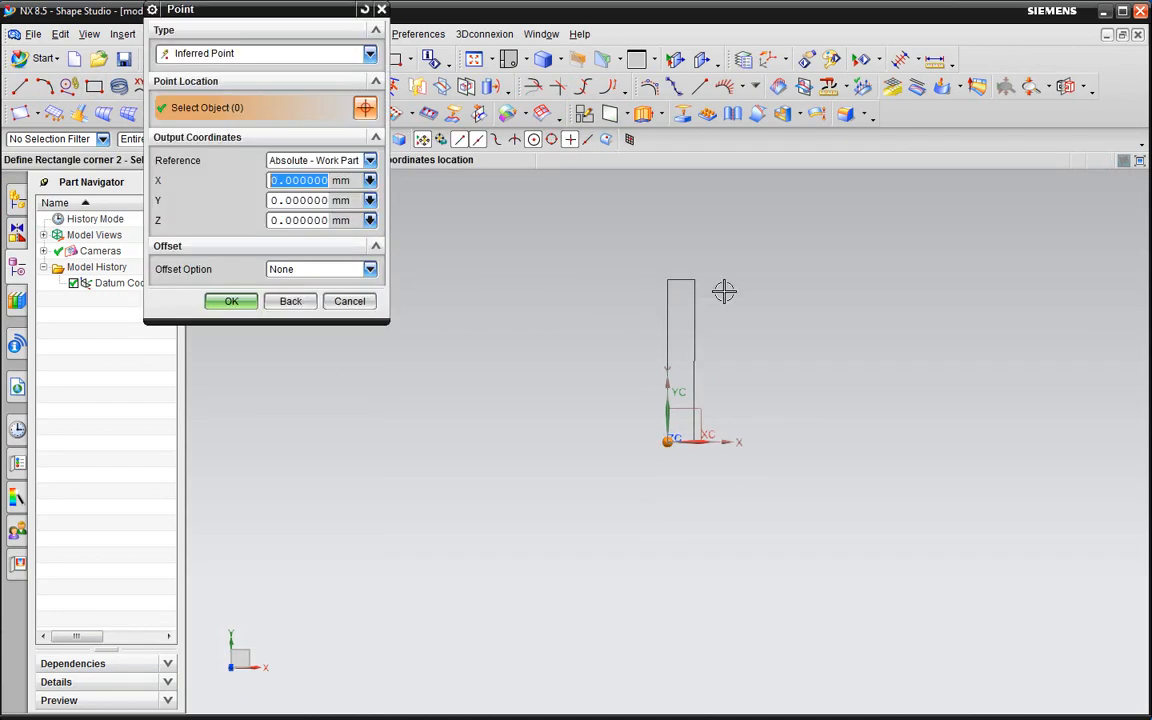
left_click(845, 295)
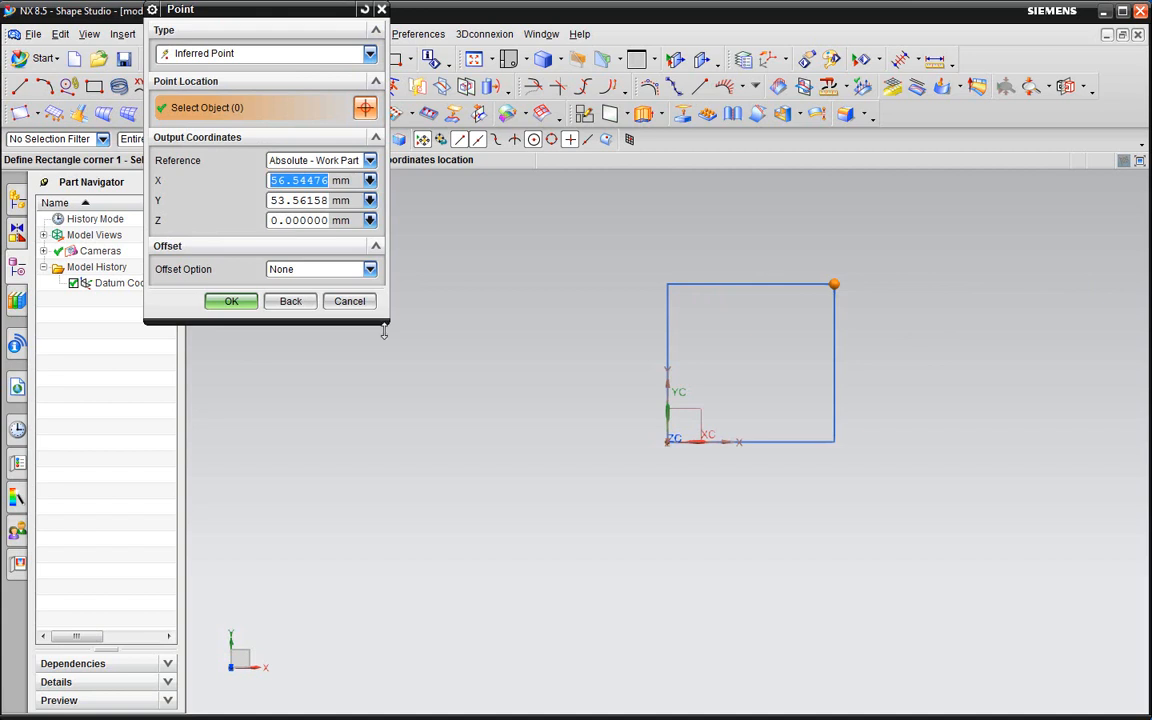
left_click(350, 301)
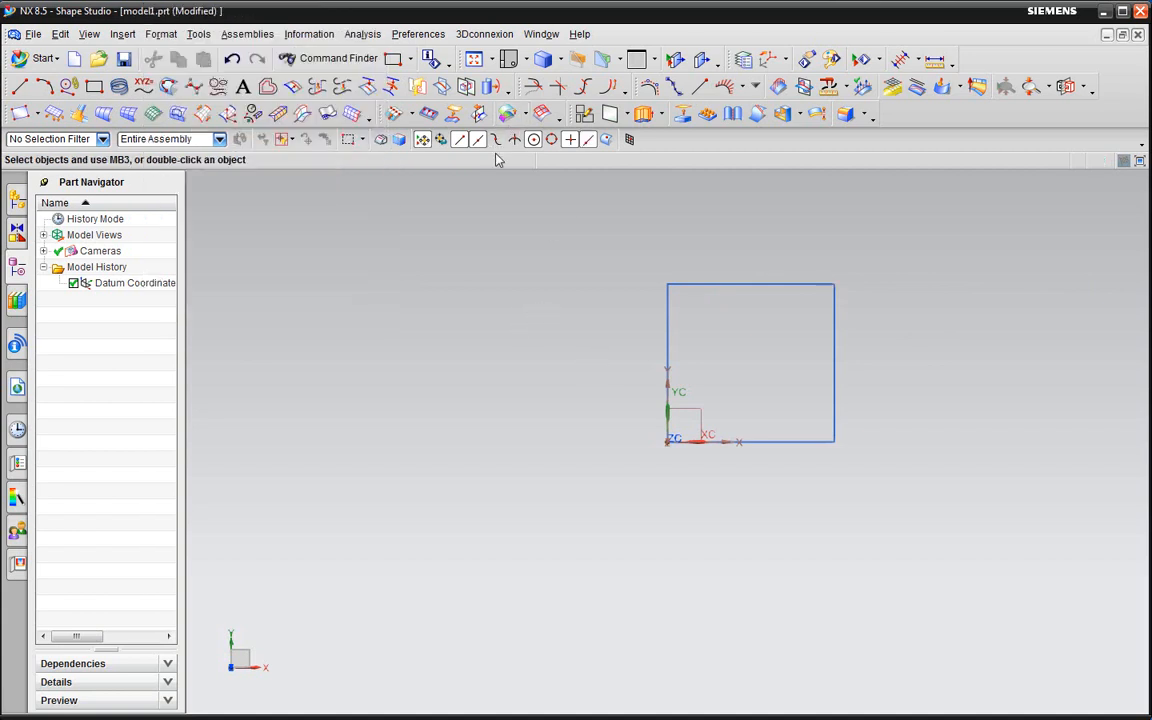
- Make two copies of the rectangle's sides, except the one along the X axis, spaced 50 mm apart upward along ZC with Move Object
middle_click_drag(500, 163, 712, 307)
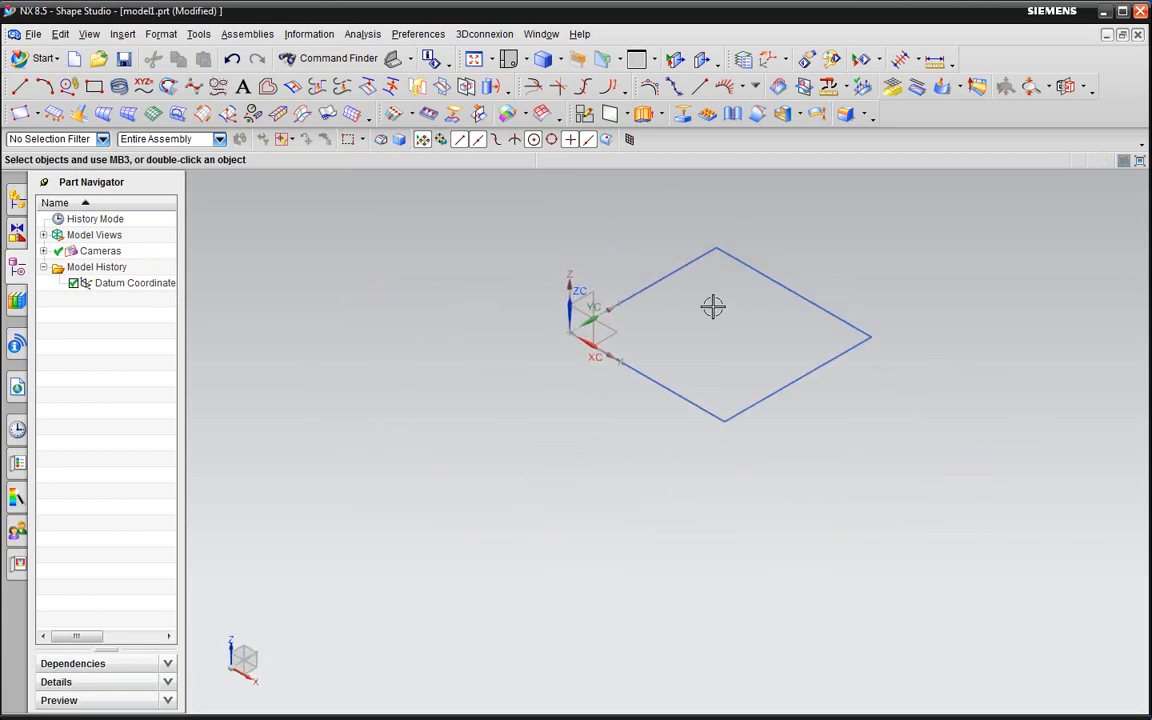
left_click(710, 265)
left_click(780, 292)
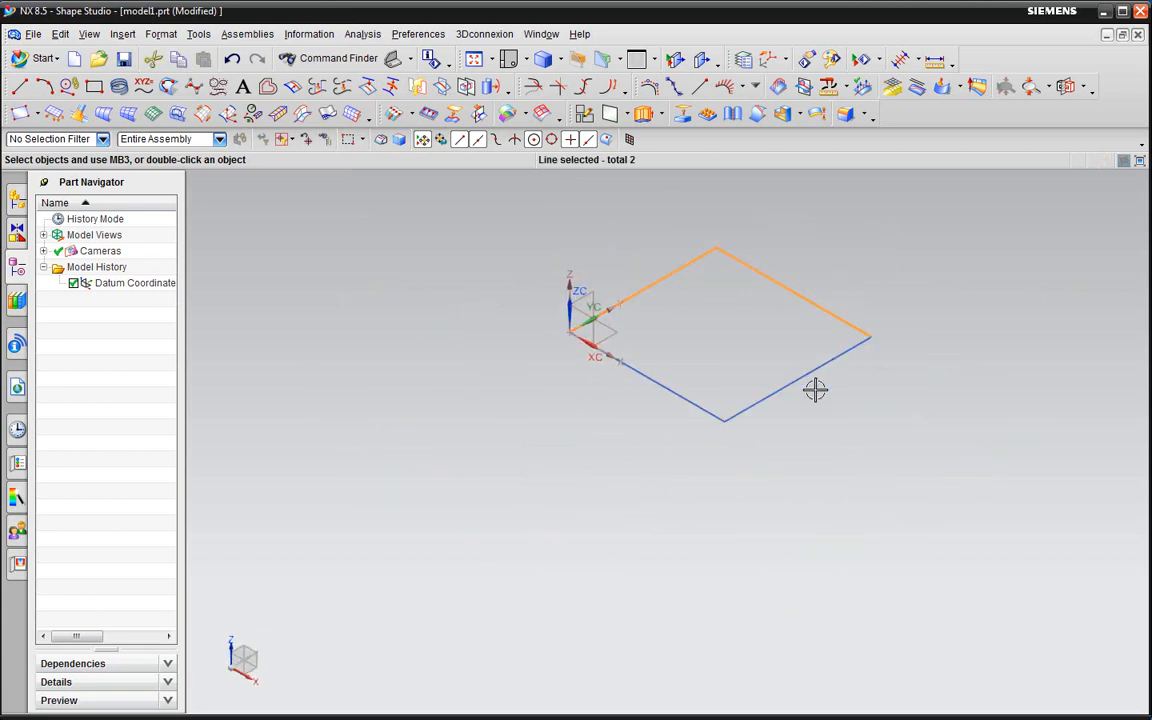
left_click(810, 376)
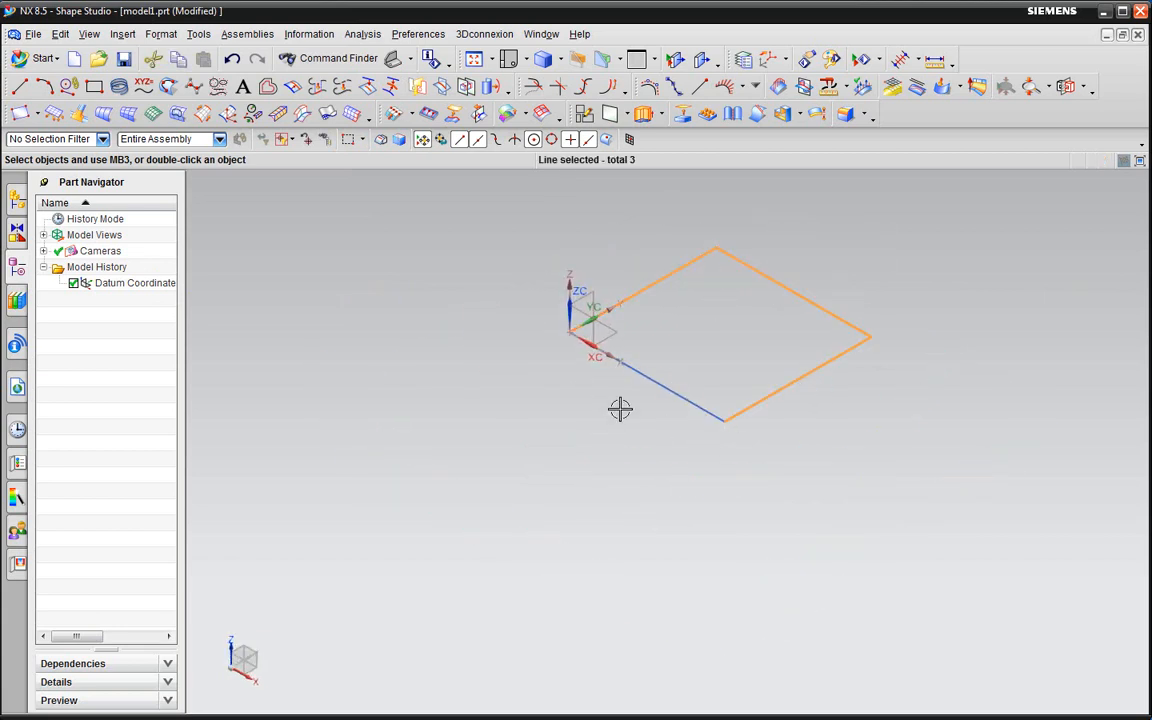
scroll(615, 400, "down", 1)
left_click(61, 34)
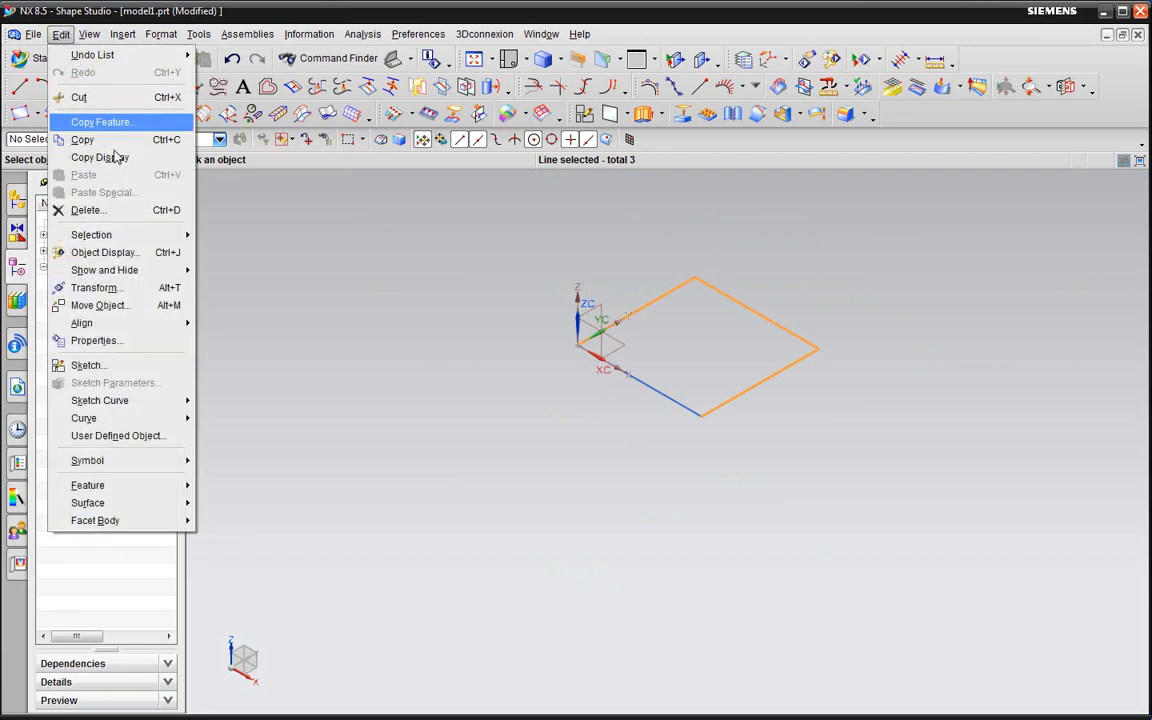
left_click(116, 304)
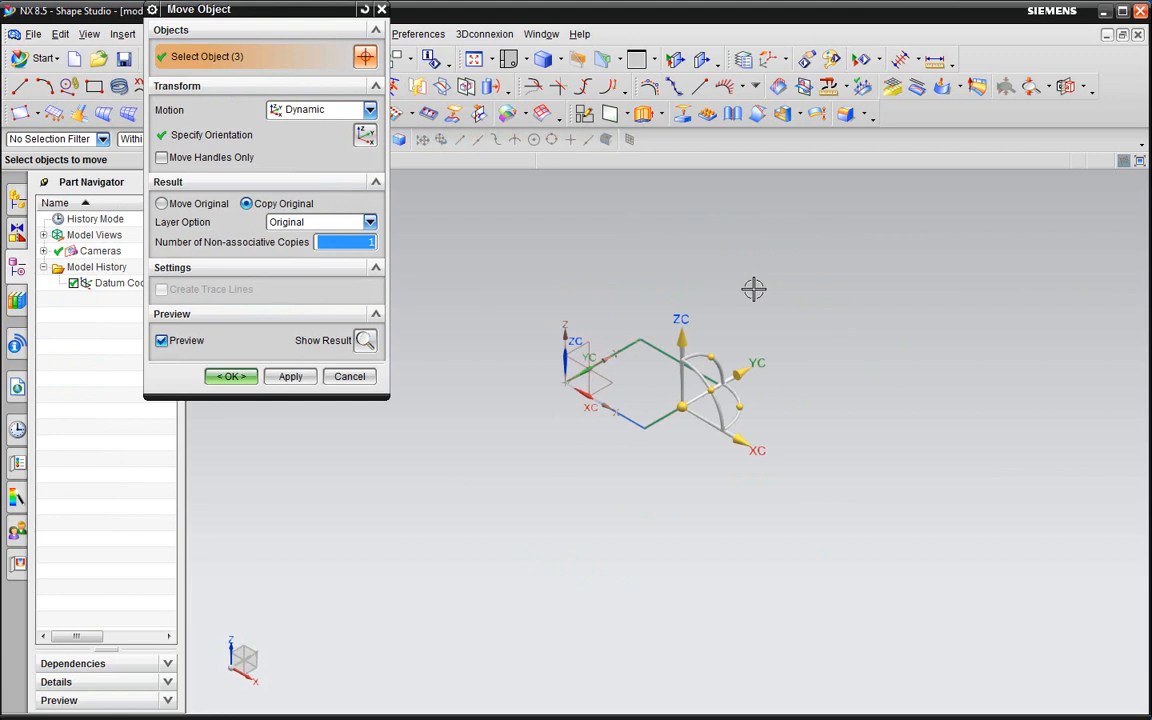
middle_click_drag(754, 289, 732, 315)
type("2")
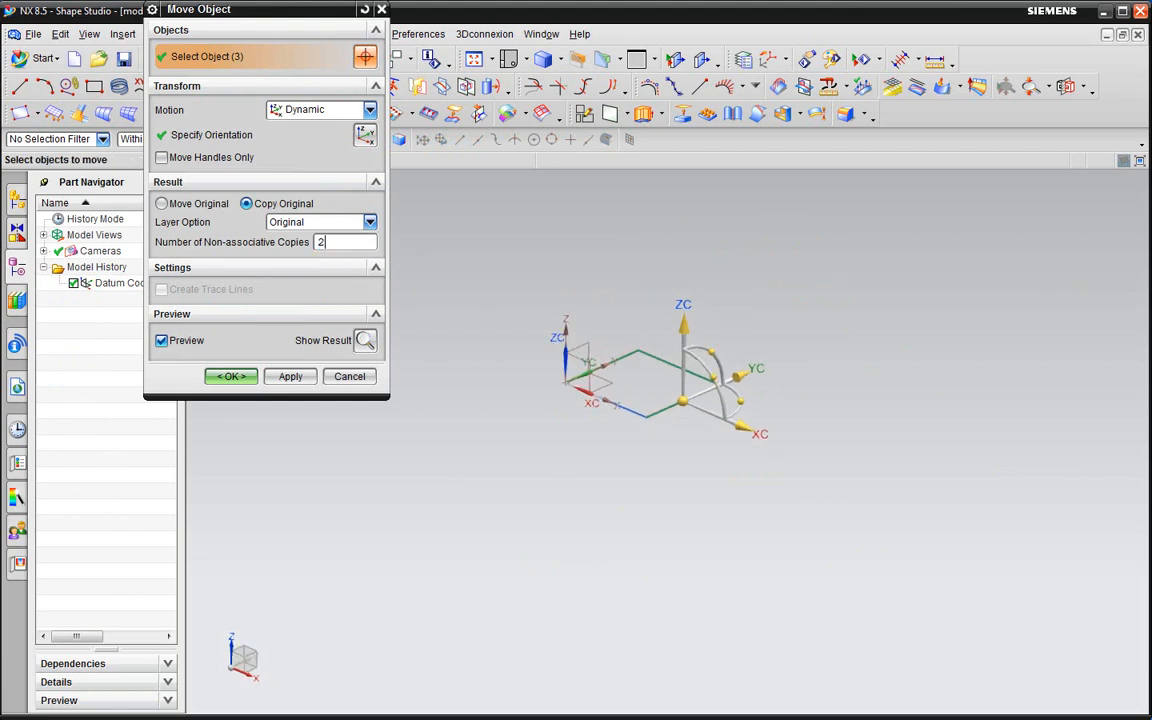
left_click_drag(693, 322, 705, 252)
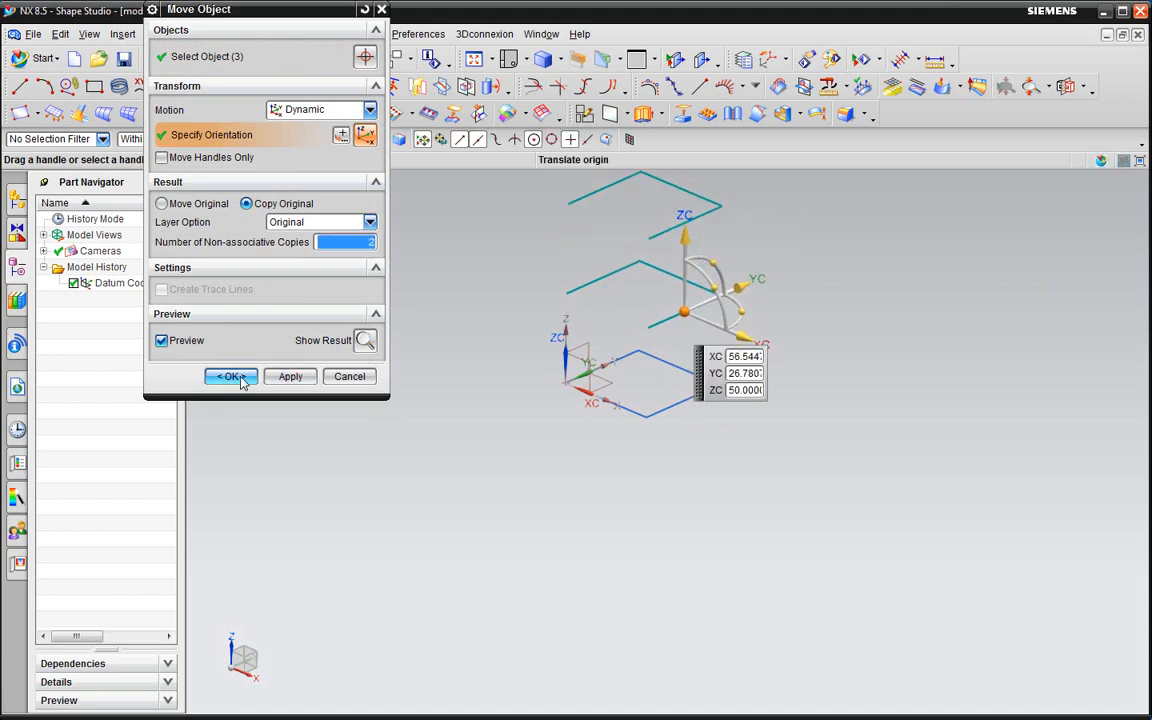
left_click(240, 382)
- Hide the datum coordinate system
middle_click_drag(653, 399, 429, 386)
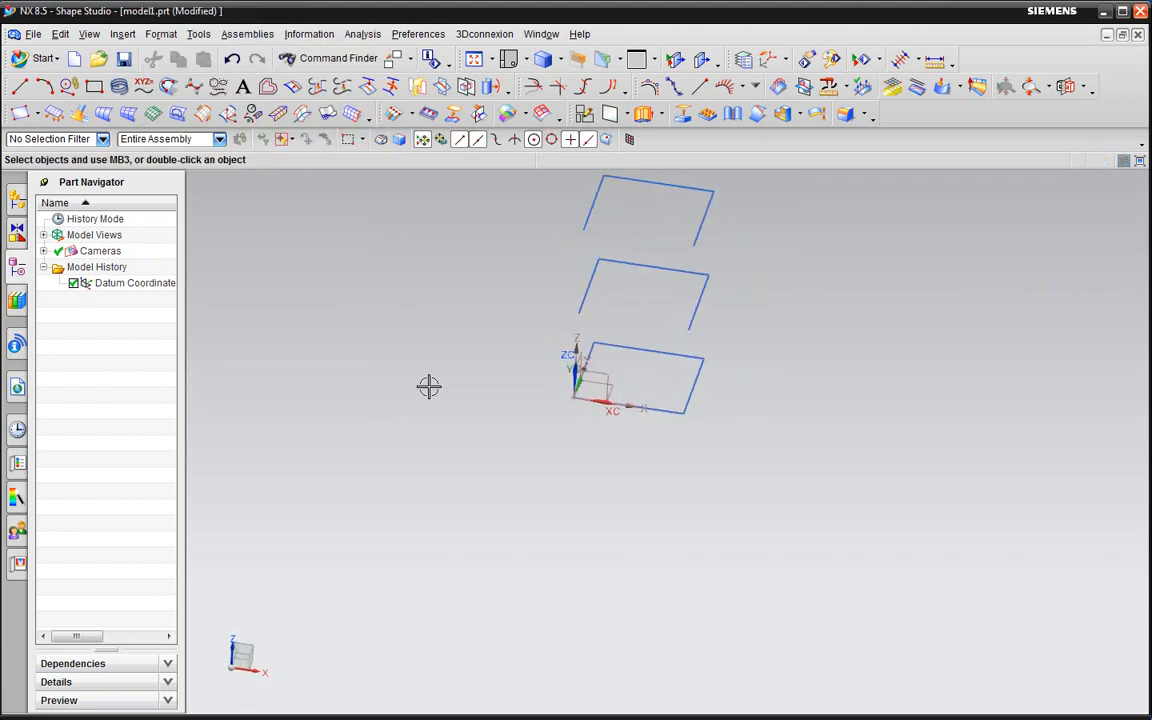
right_click(90, 283)
left_click(110, 291)
scroll(700, 315, "up", 3)
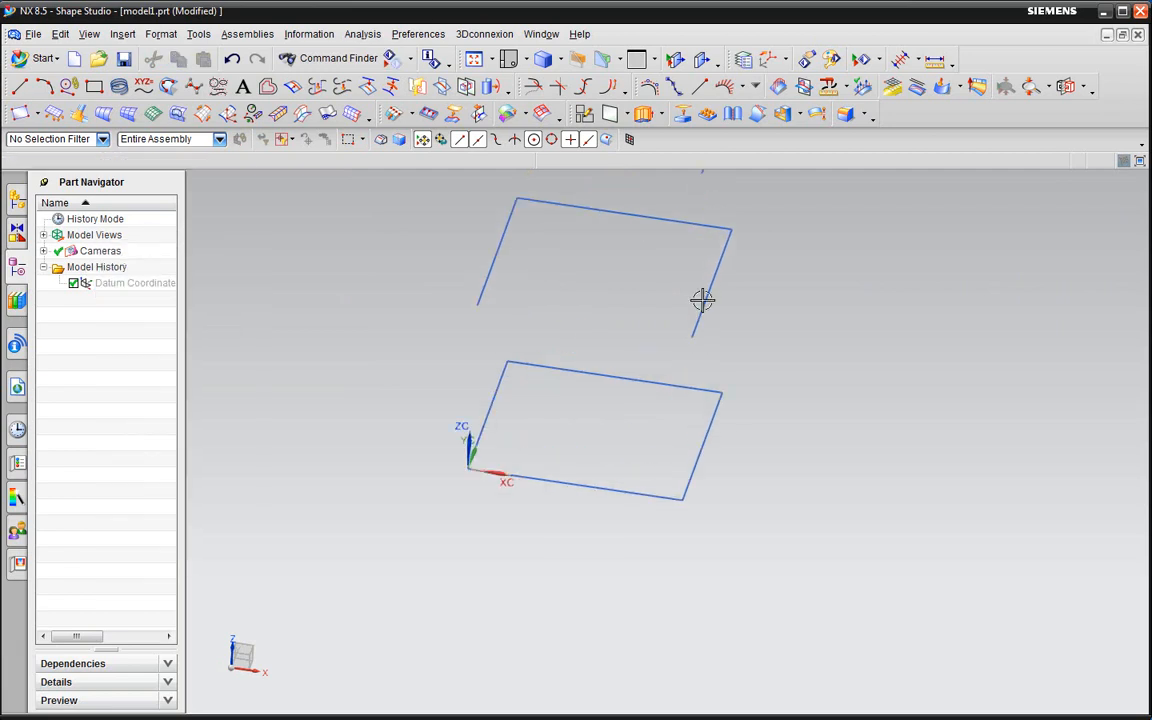
scroll(690, 370, "down", 2)
scroll(677, 304, "up", 1)
double_click(676, 293)
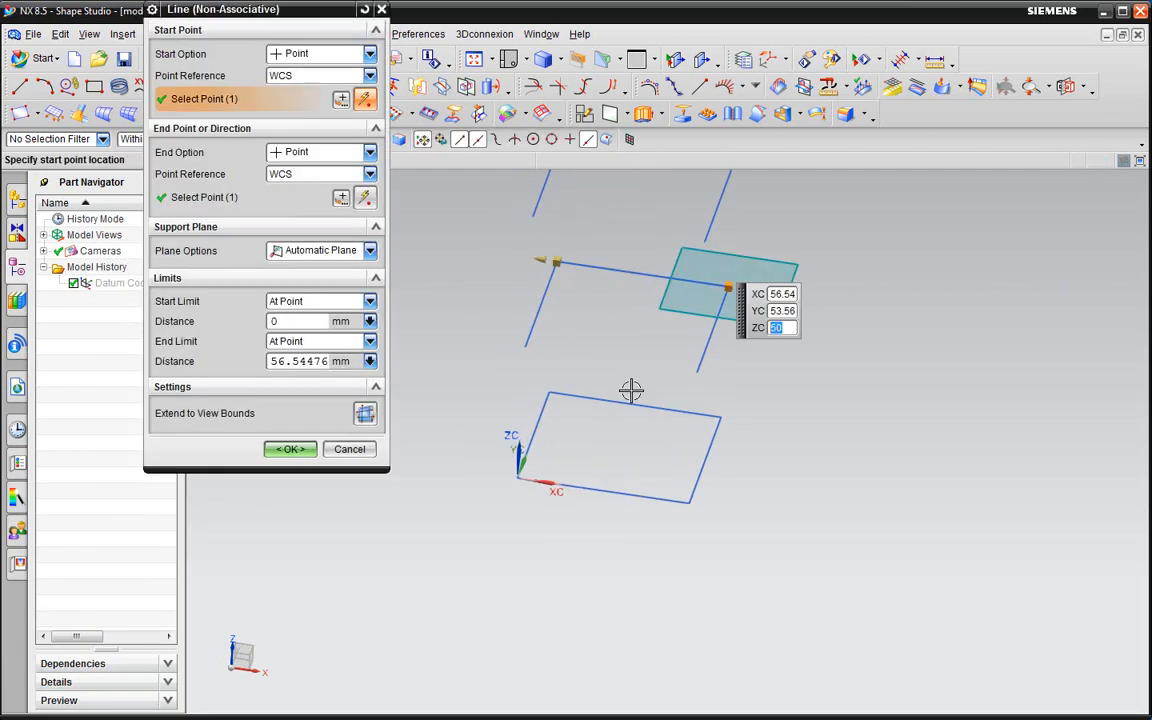
left_click_drag(550, 259, 604, 277)
left_click_drag(738, 295, 681, 284)
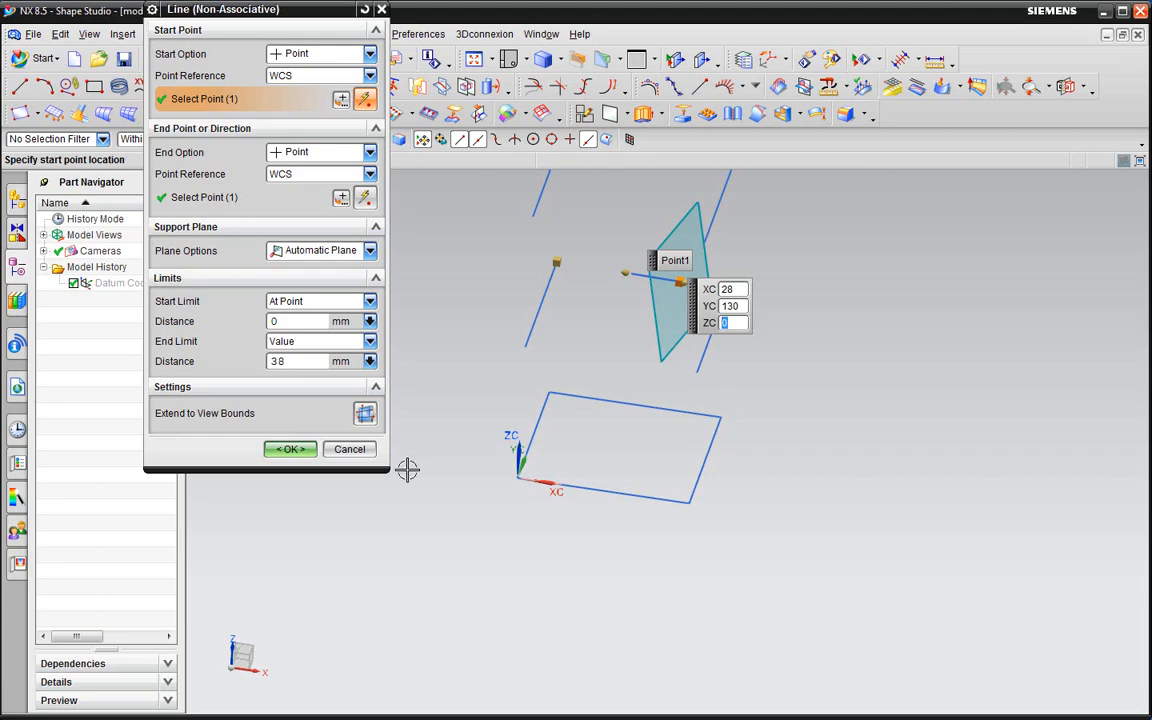
key("Tab")
left_click(362, 449)
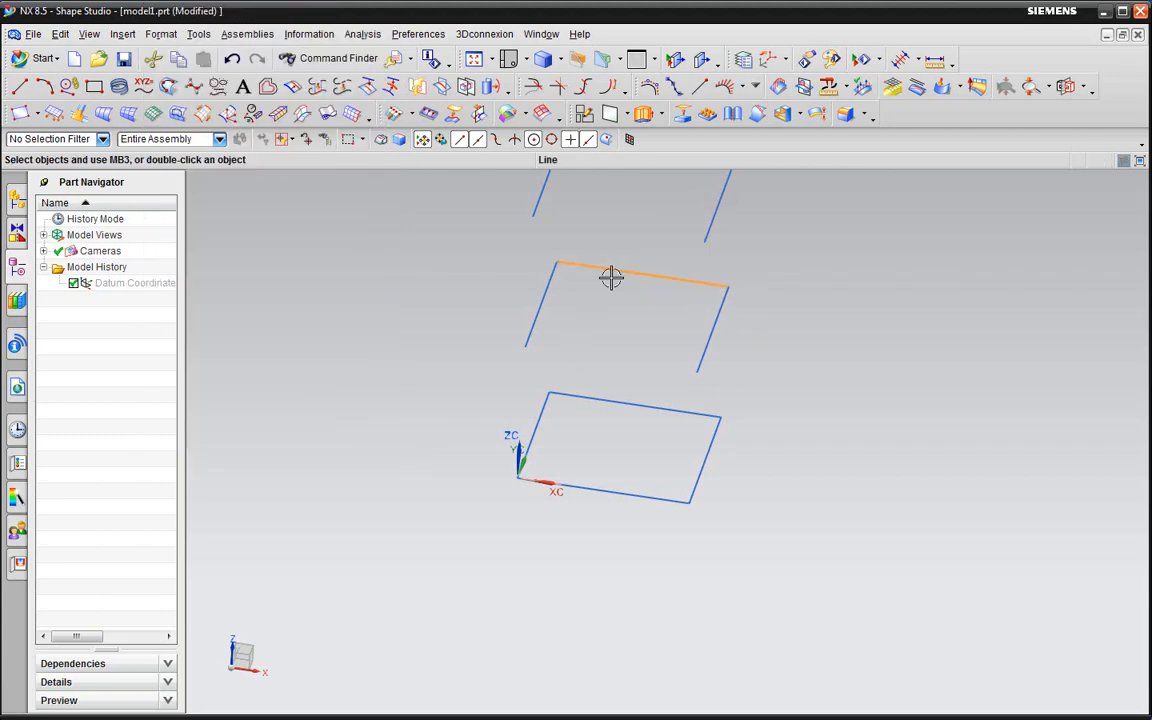
- Shorten the back line of the middle profile with a start limit of 17 mm and an end limit of 37 mm
double_click(612, 278)
scroll(699, 283, "up", 3)
scroll(633, 287, "down", 3)
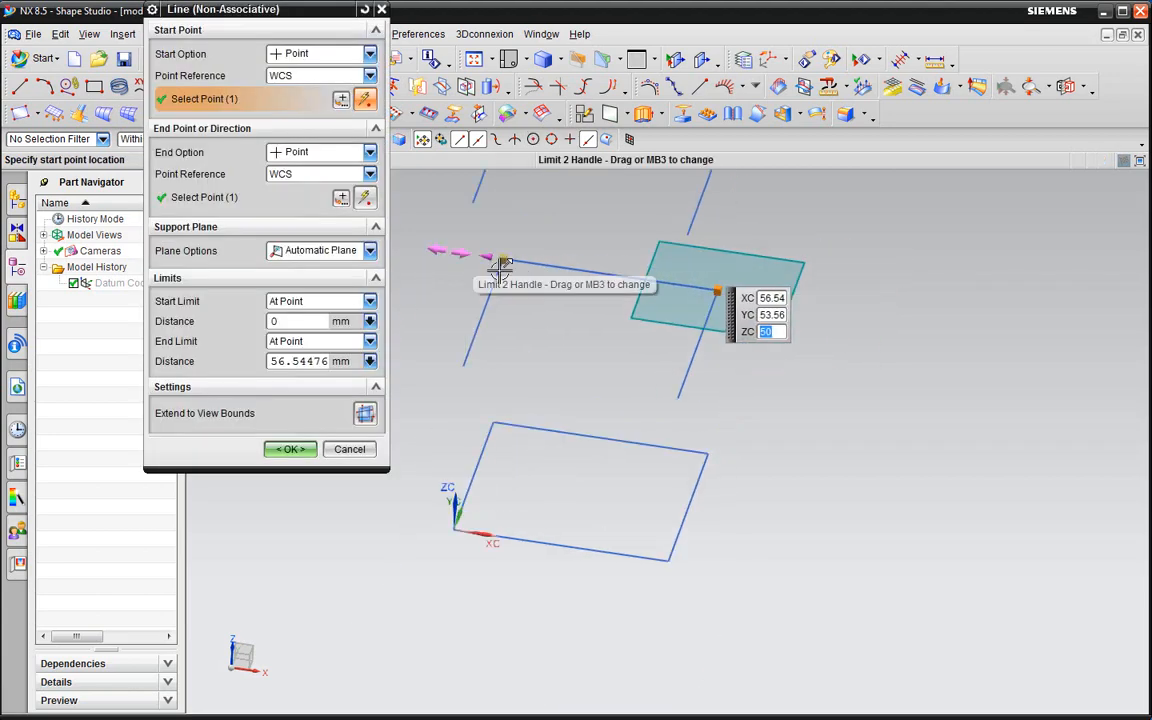
left_click_drag(488, 257, 585, 276)
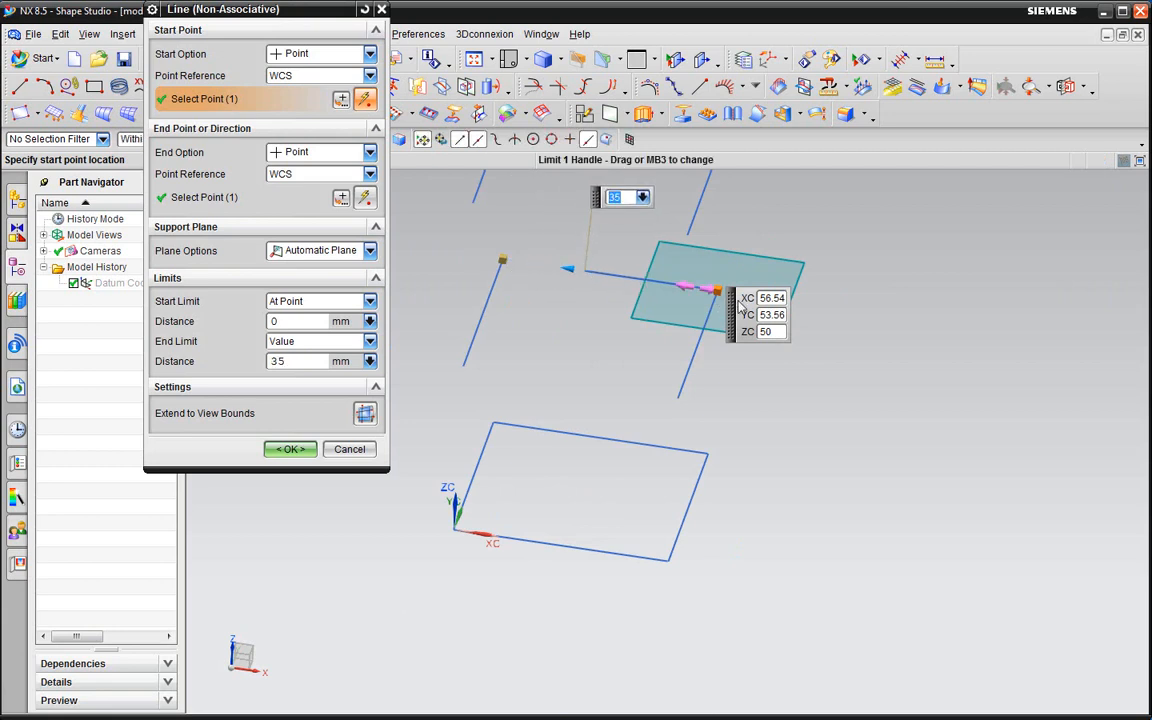
left_click_drag(738, 313, 674, 301)
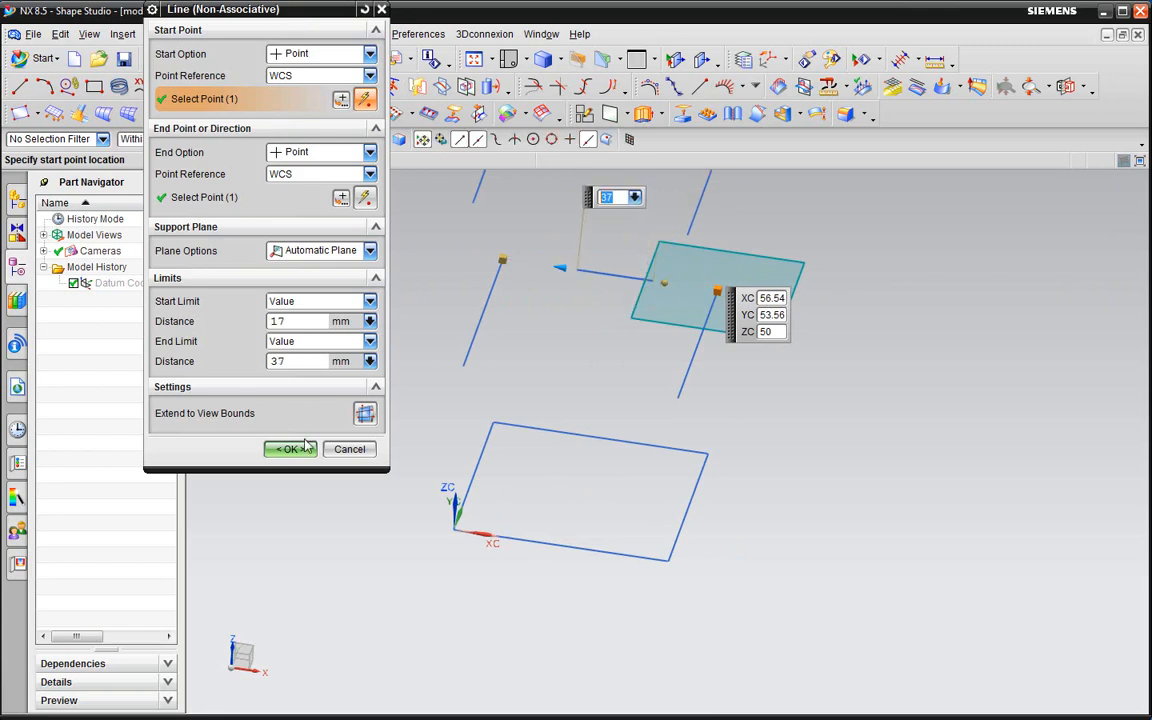
middle_click(629, 330)
- Reconnect the back ends of the middle profile's two side lines to the endpoints of its shortened back line
double_click(488, 303)
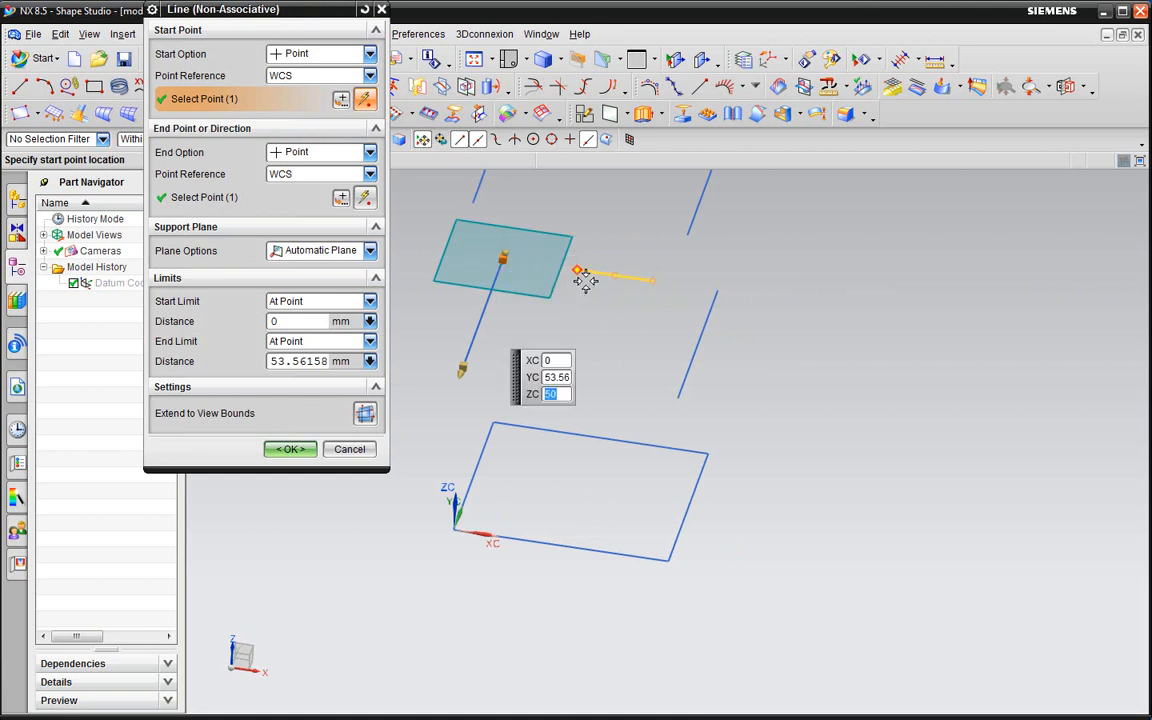
left_click(589, 281)
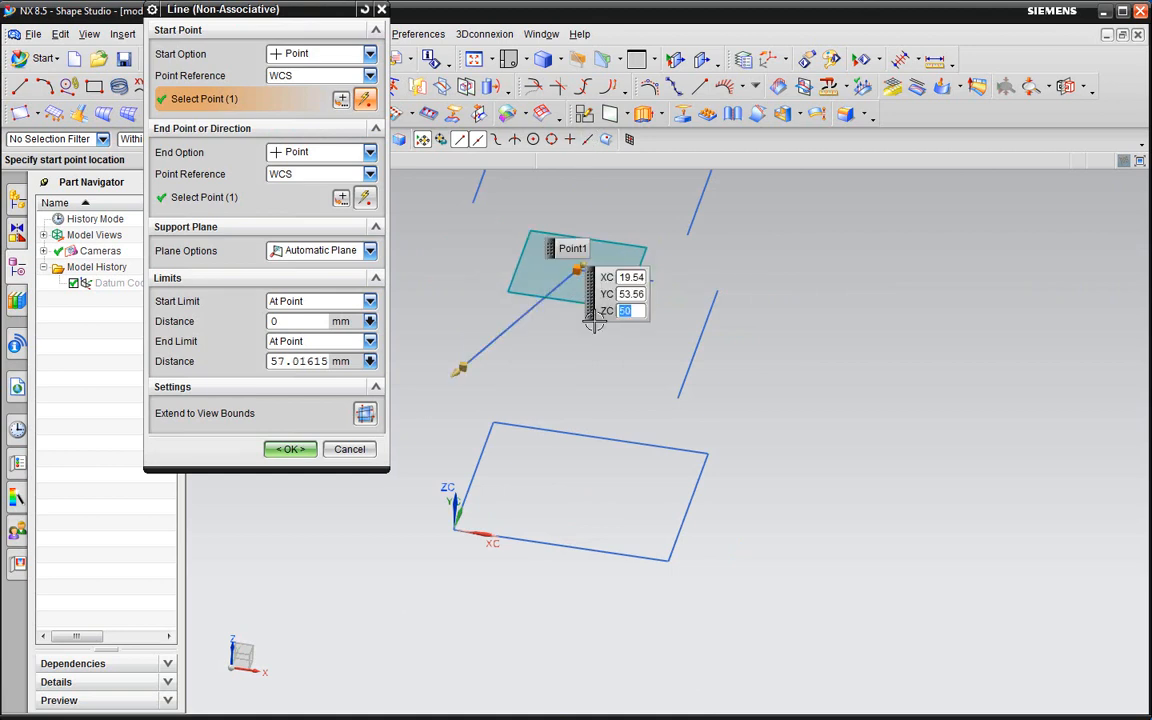
left_click(310, 451)
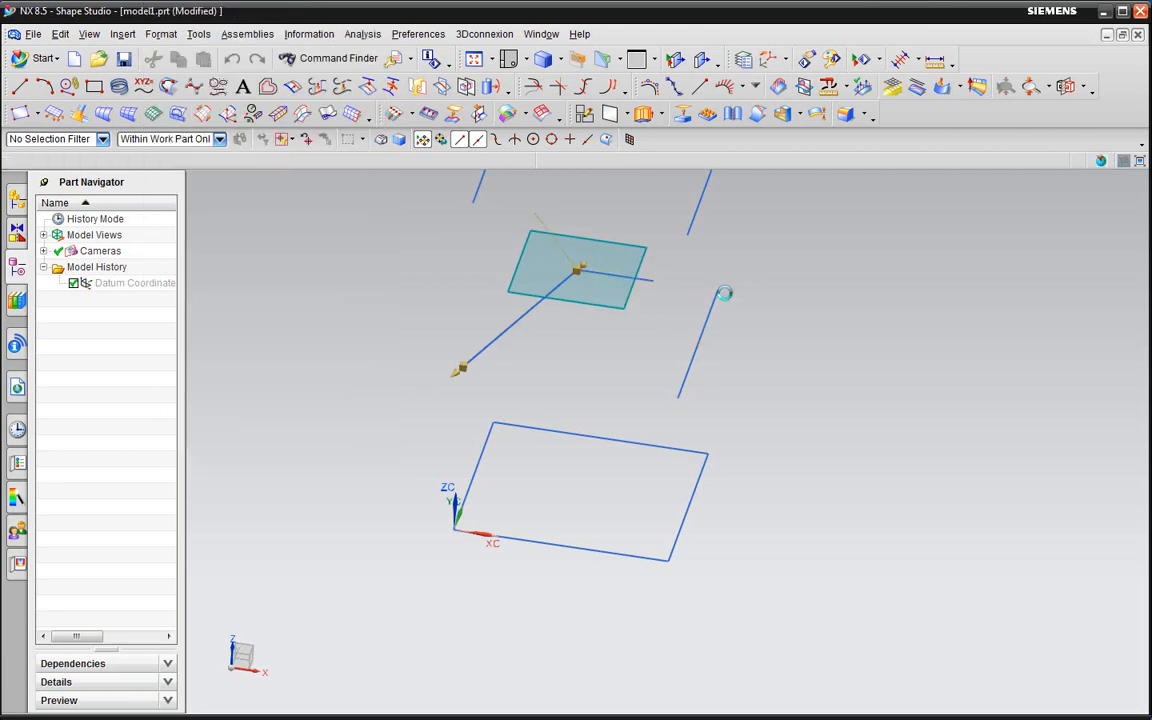
double_click(722, 311)
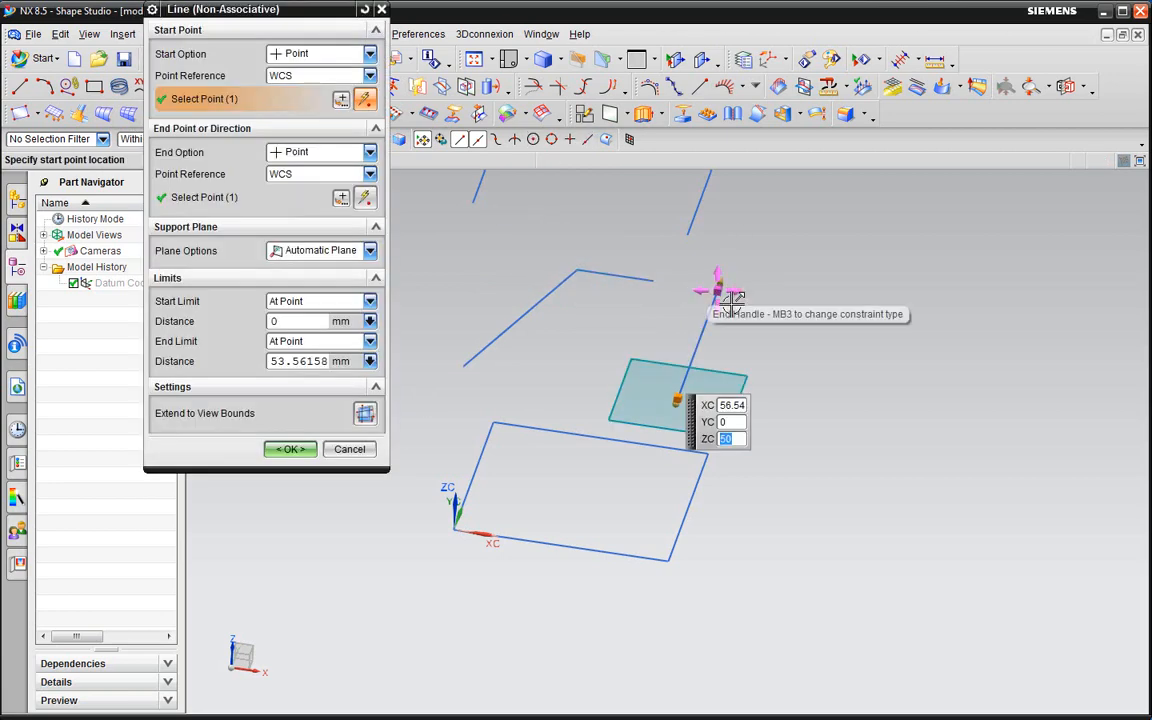
left_click(729, 299)
left_click(658, 292)
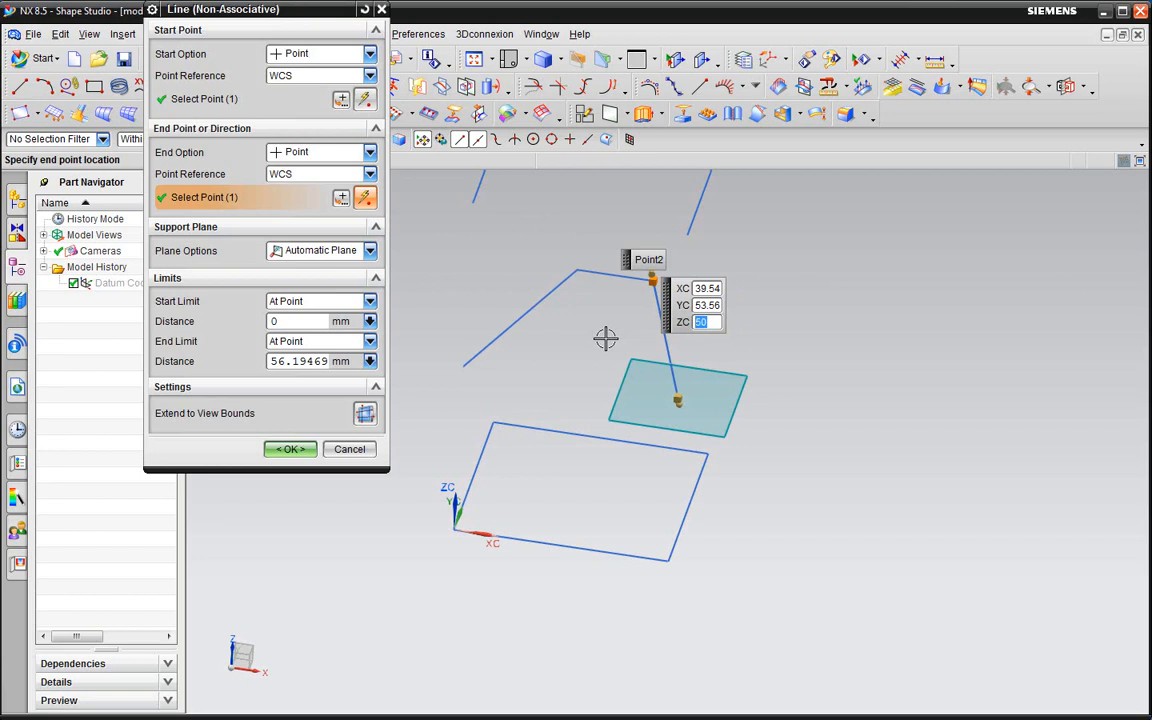
middle_click(605, 339)
- Delete the front line of the base rectangle lying along the X axis
middle_click_drag(640, 378, 697, 396)
left_click(640, 500)
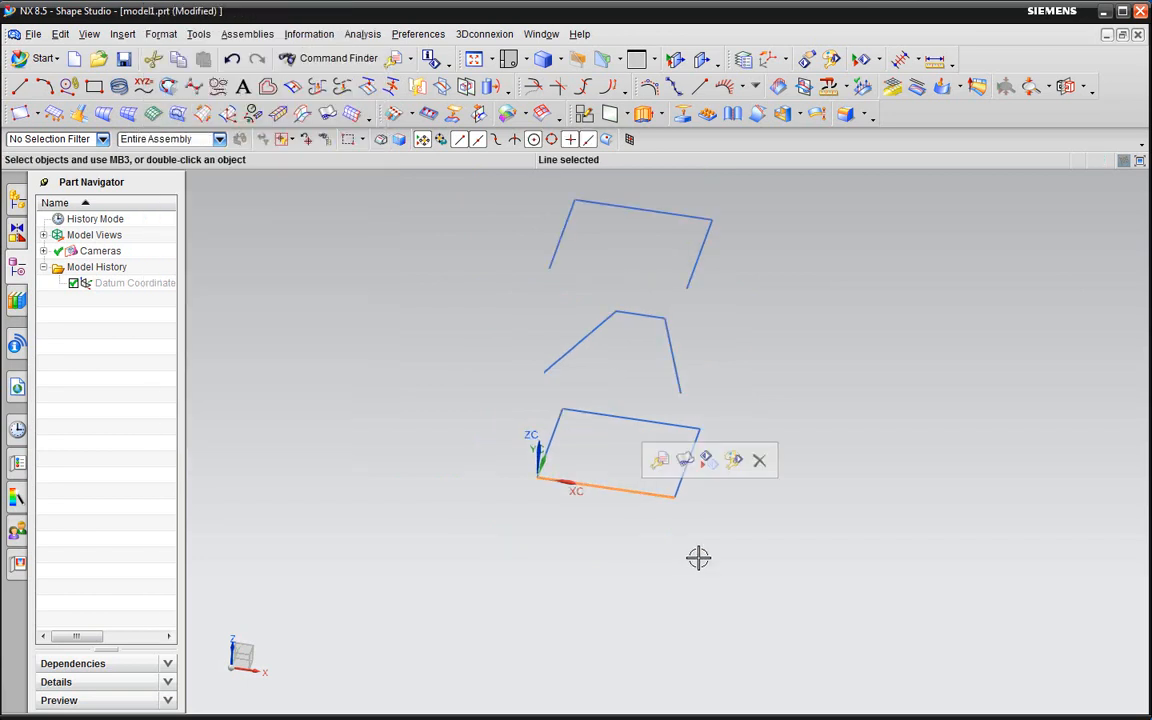
key("Escape")
- Start a Ruled surface and select the whole base profile as section string 1 using the Connected Curves rule
mouse_move(756, 489)
middle_mouse_down()
mouse_move(753, 463)
mouse_move(715, 478)
mouse_move(725, 491)
mouse_move(733, 481)
mouse_move(740, 429)
mouse_move(701, 341)
middle_mouse_up()
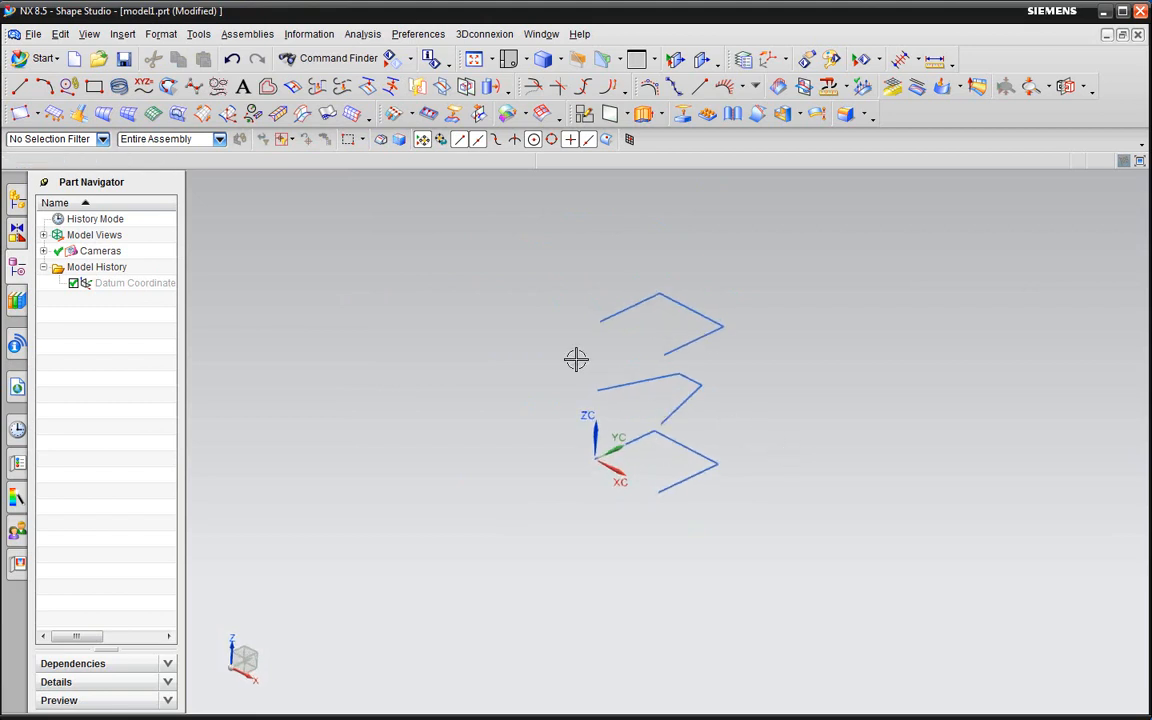
middle_click_drag(810, 419, 806, 427)
scroll(764, 355, "up", 1)
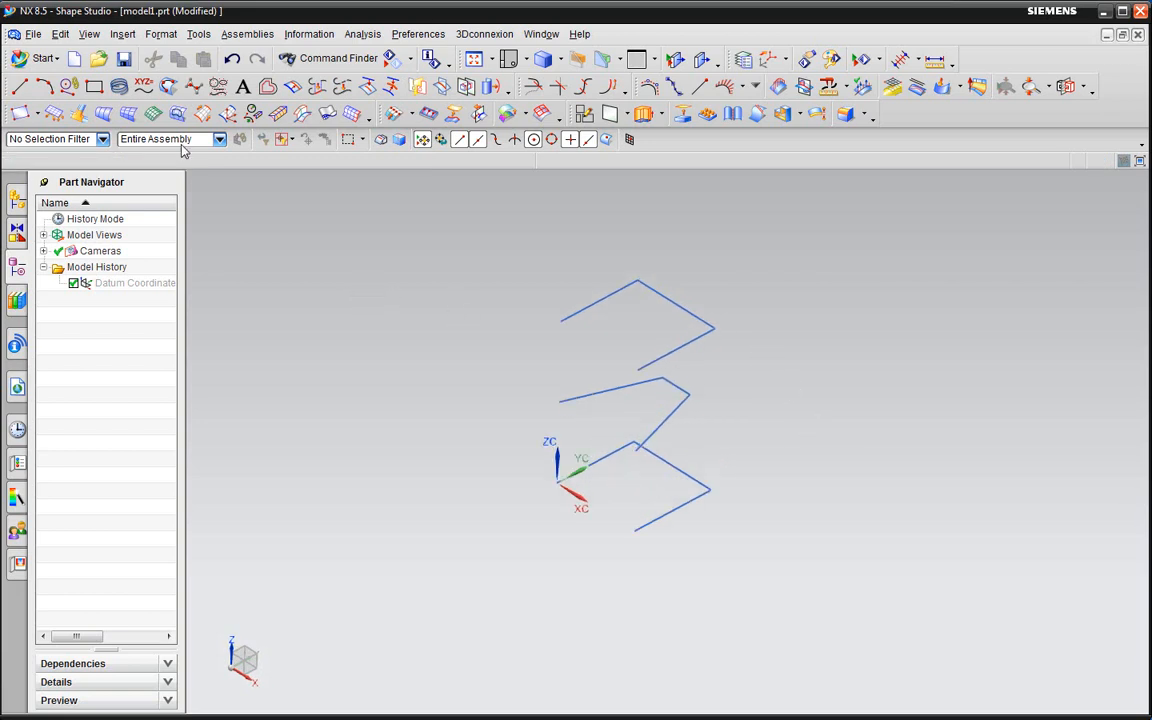
left_click(124, 36)
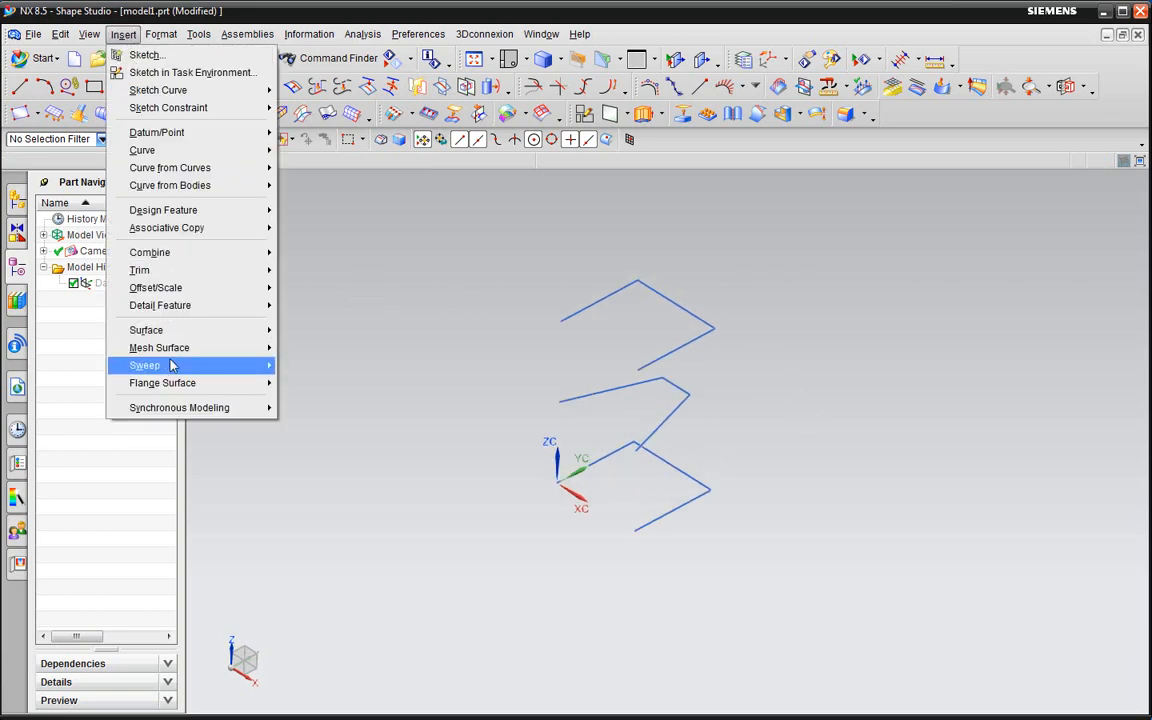
mouse_move(172, 356)
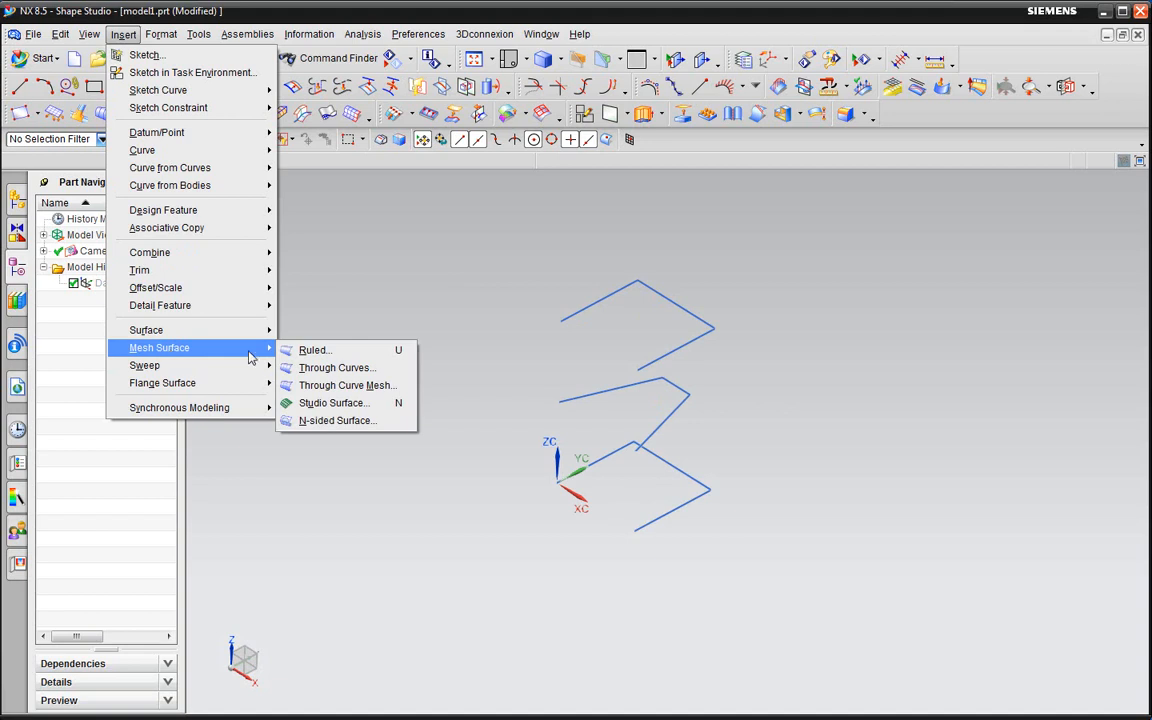
left_click(395, 352)
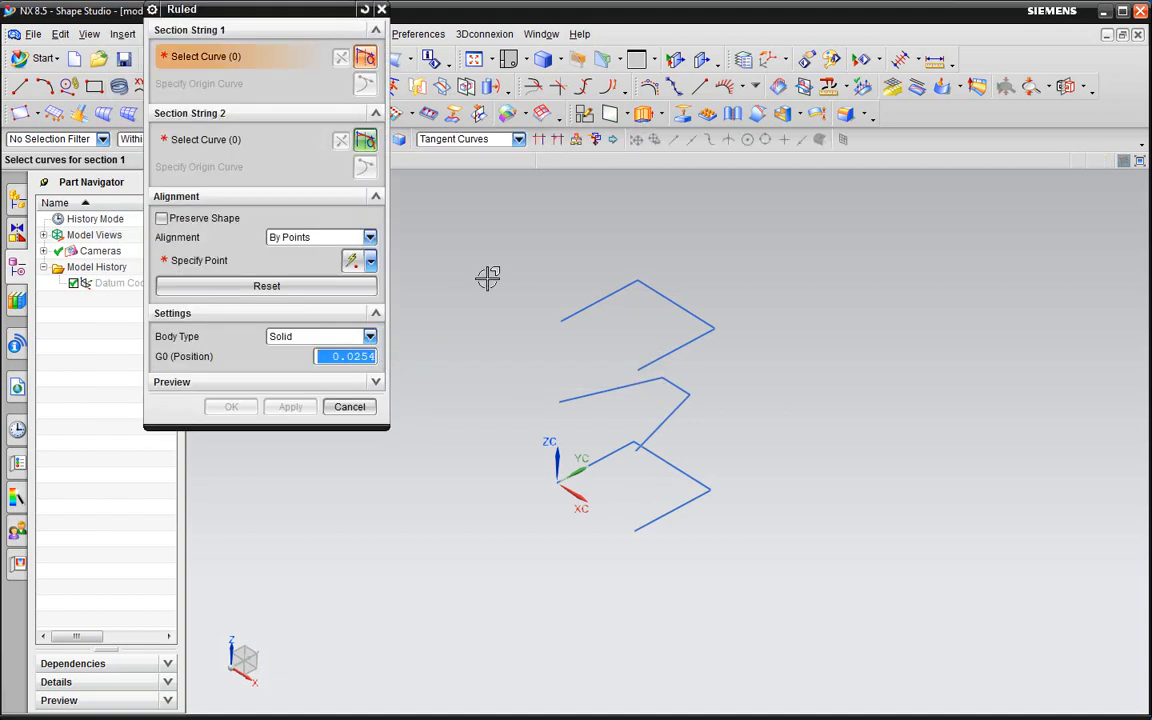
scroll(697, 380, "down", 1)
left_click(489, 140)
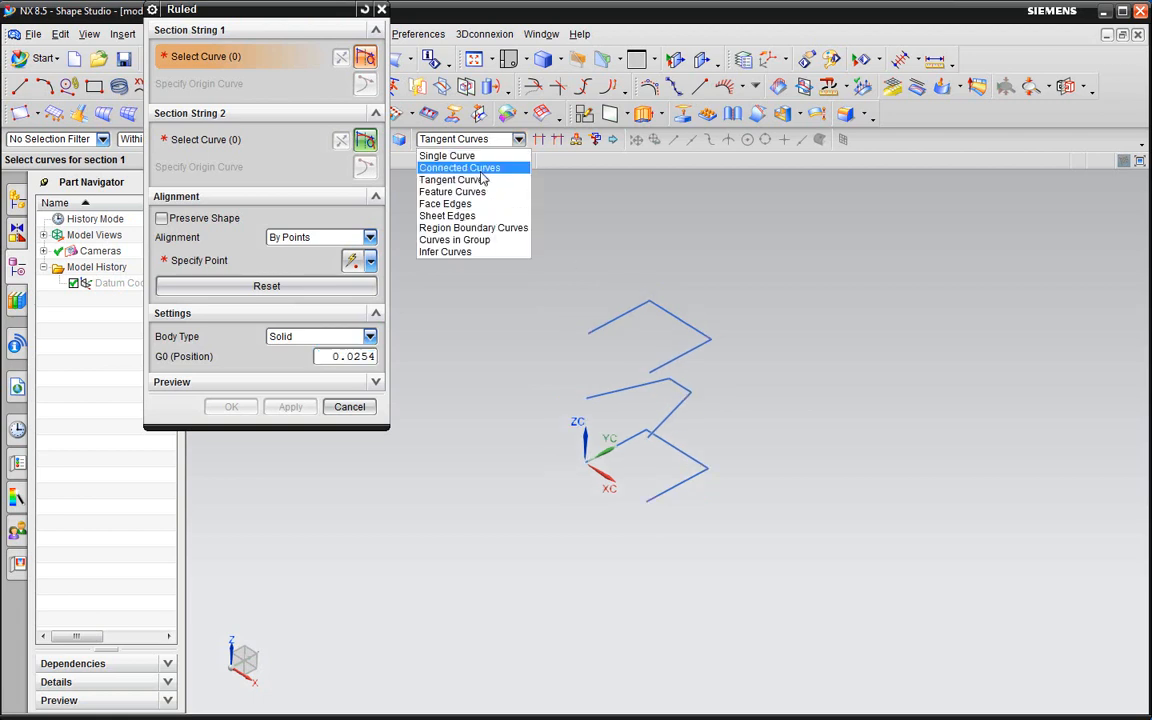
left_click(481, 170)
scroll(712, 488, "up", 2)
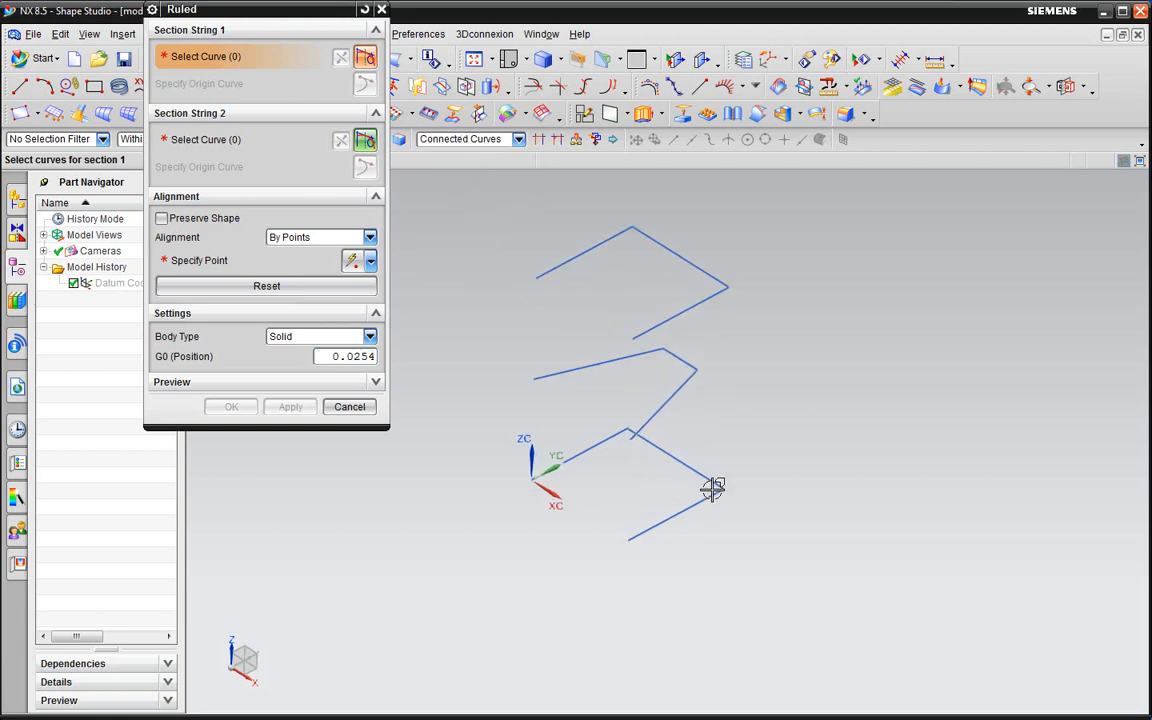
left_click(665, 520)
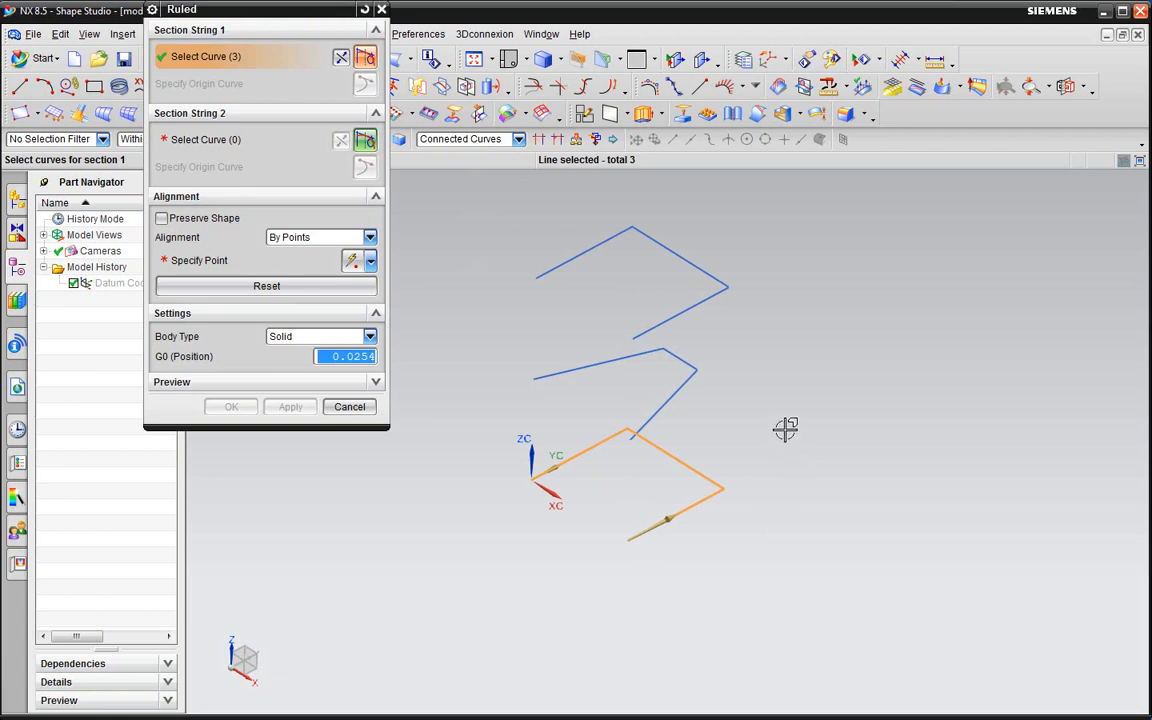
middle_click_drag(785, 428, 792, 414)
middle_click(745, 447)
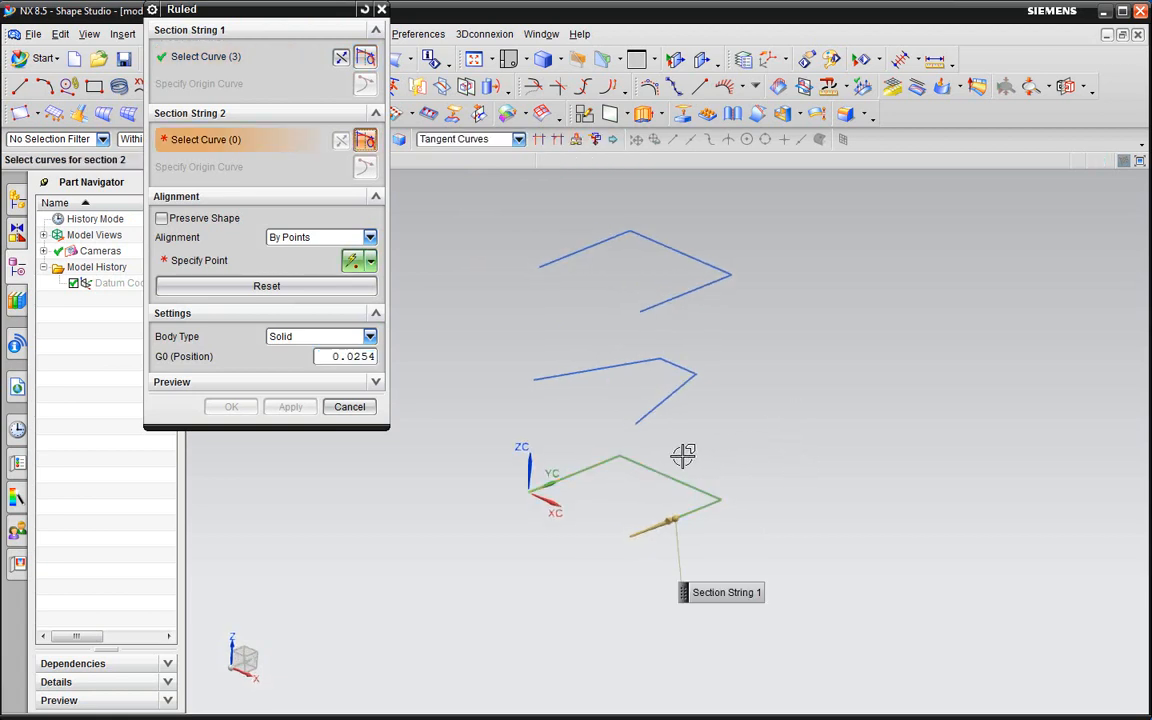
- Select all three lines of the middle profile as section string 2 of the ruled surface
left_click(662, 402)
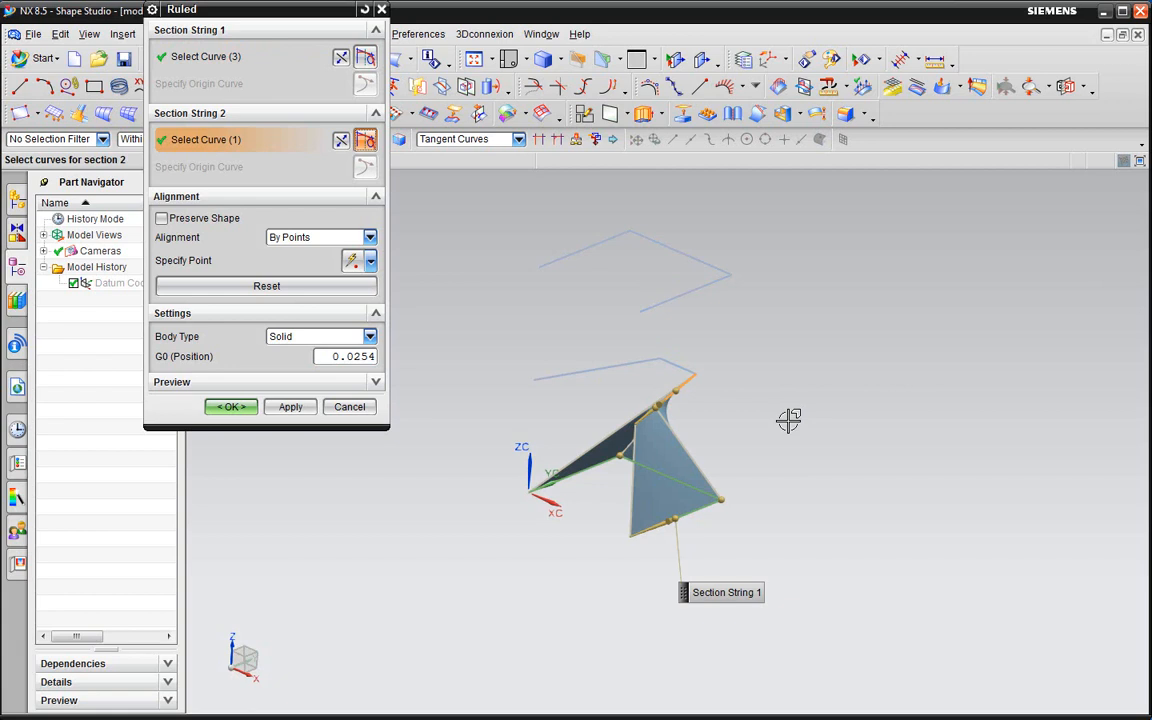
left_click(687, 377)
left_click(592, 384)
- Move the stray section 2 alignment point onto the adjacent corner of the middle profile and apply the ruled surface
middle_click_drag(818, 437, 676, 337)
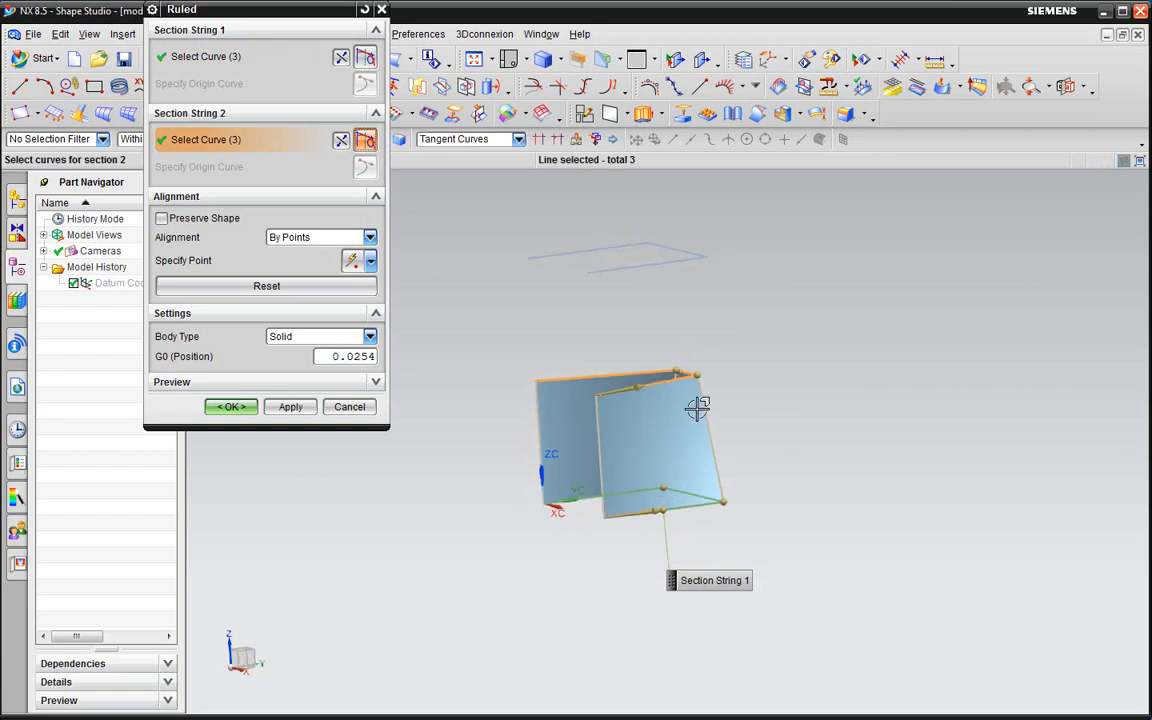
middle_click_drag(738, 378, 660, 370)
scroll(714, 413, "down", 3)
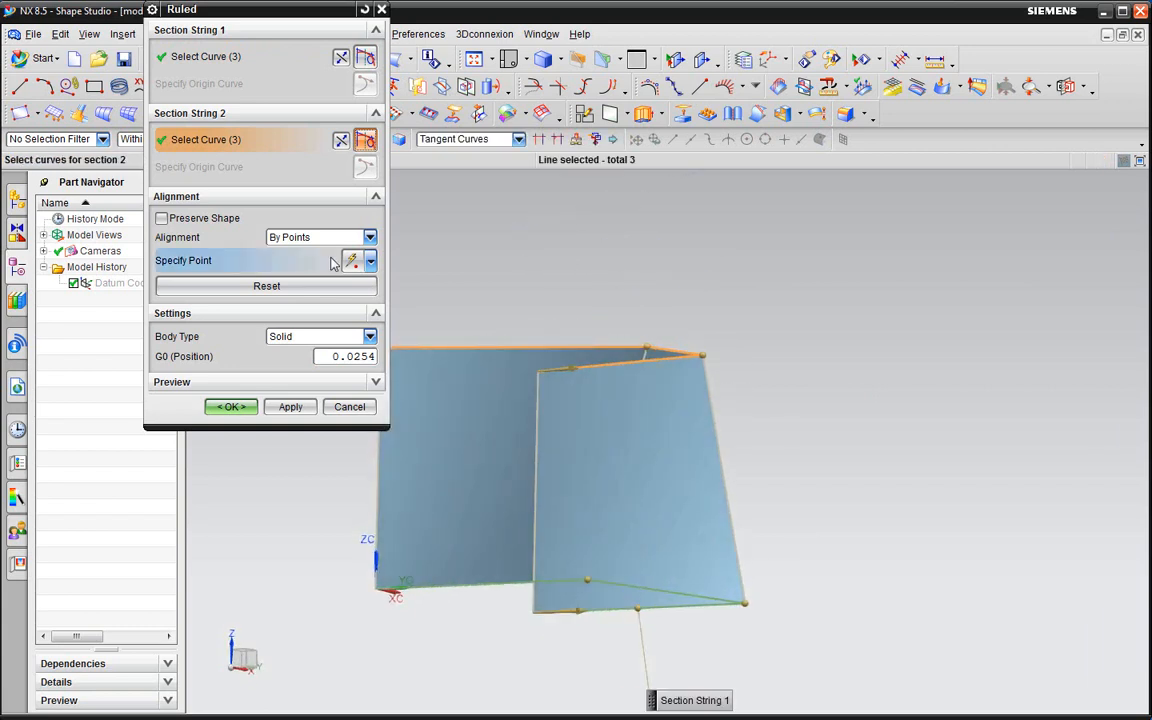
left_click(272, 259)
mouse_move(735, 401)
middle_mouse_down()
mouse_move(614, 393)
mouse_move(722, 401)
middle_mouse_up()
scroll(722, 401, "up", 3)
scroll(683, 398, "down", 2)
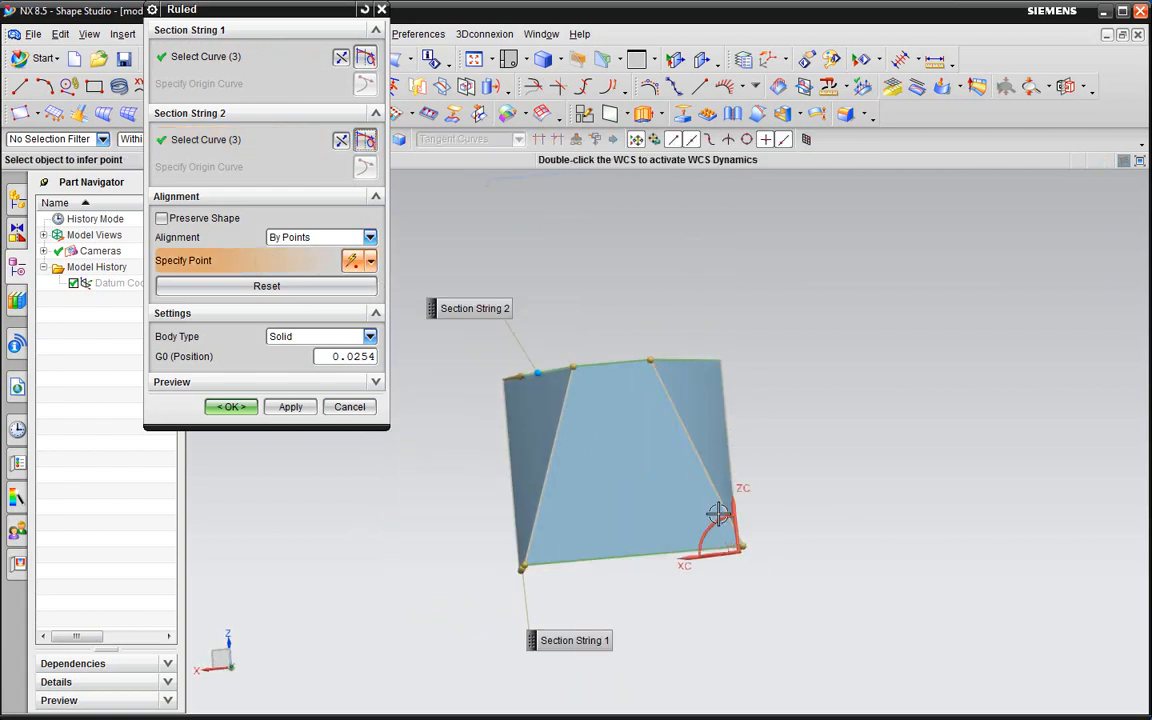
middle_click_drag(660, 420, 782, 424)
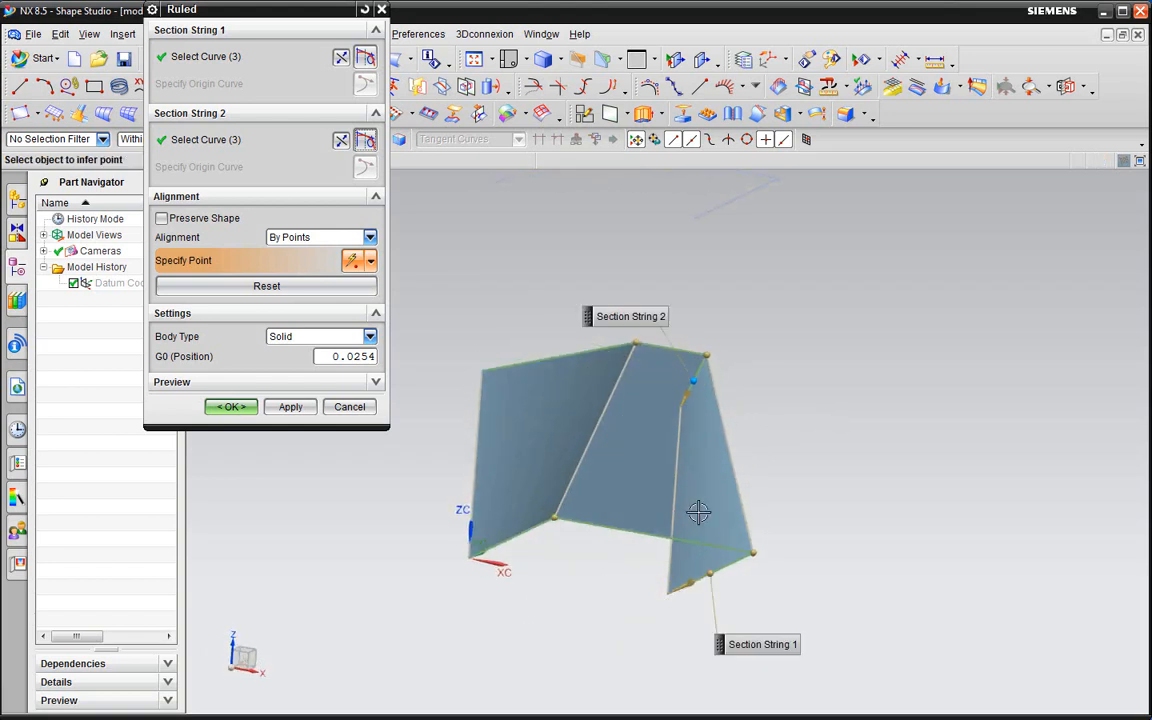
middle_click_drag(846, 474, 702, 476)
scroll(627, 411, "up", 5)
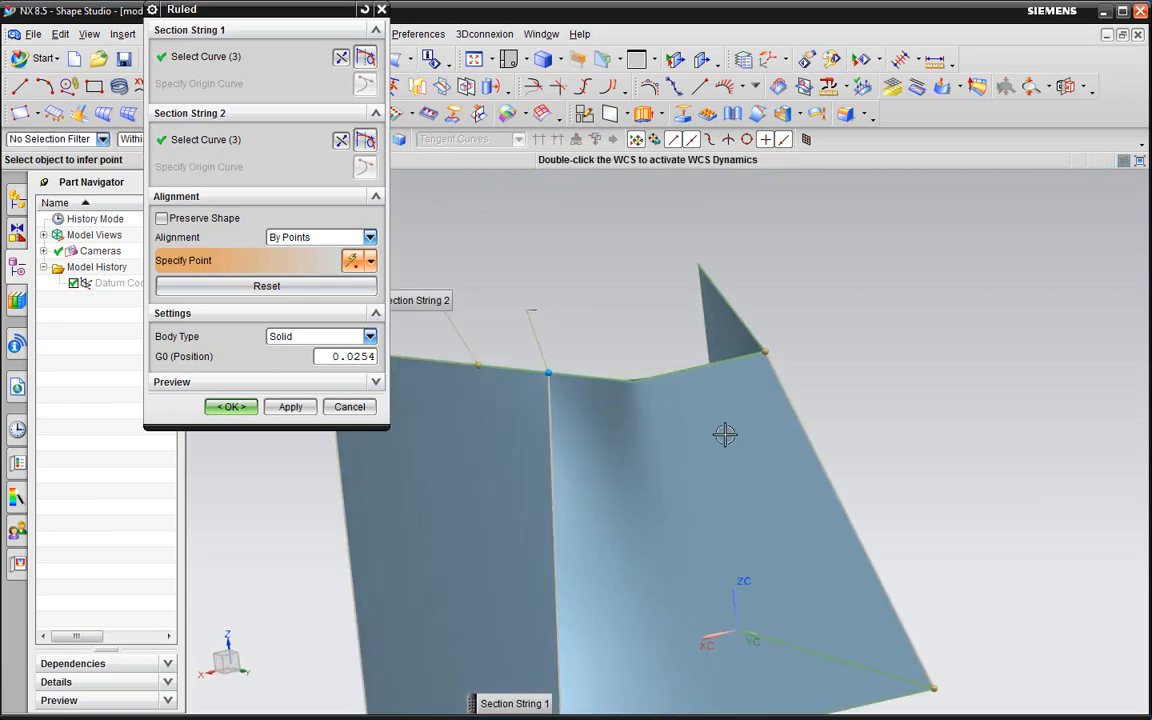
middle_click_drag(725, 432, 693, 419)
scroll(672, 405, "up", 2)
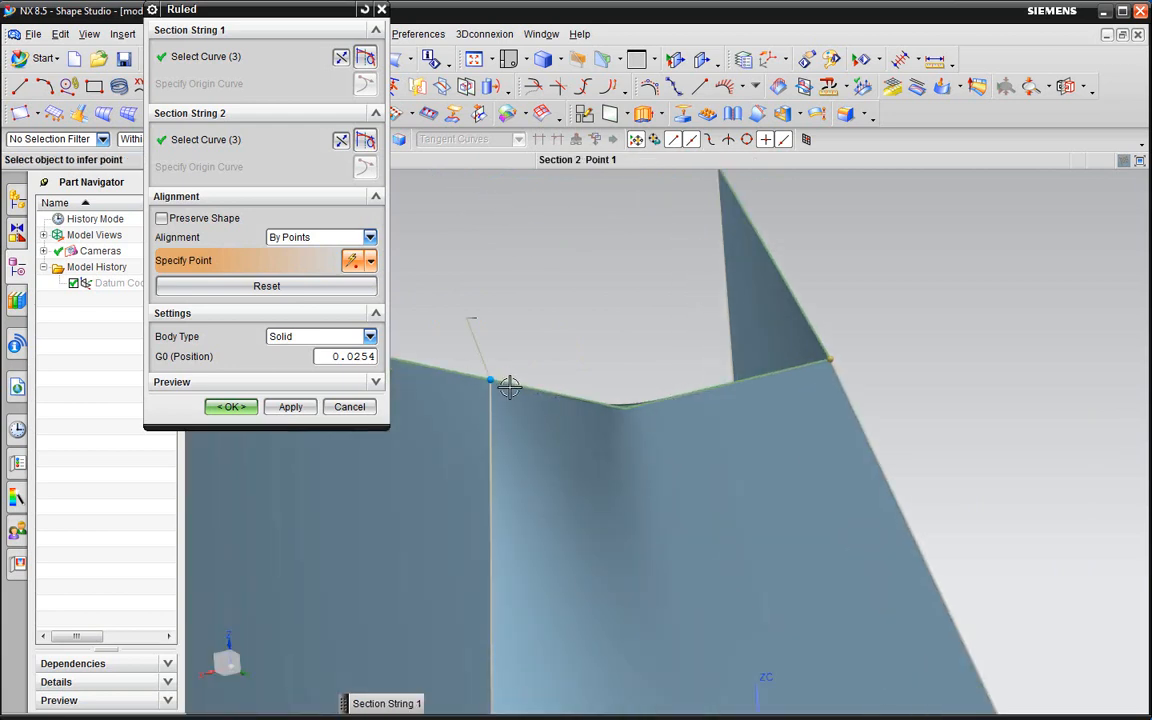
left_click_drag(508, 389, 639, 421)
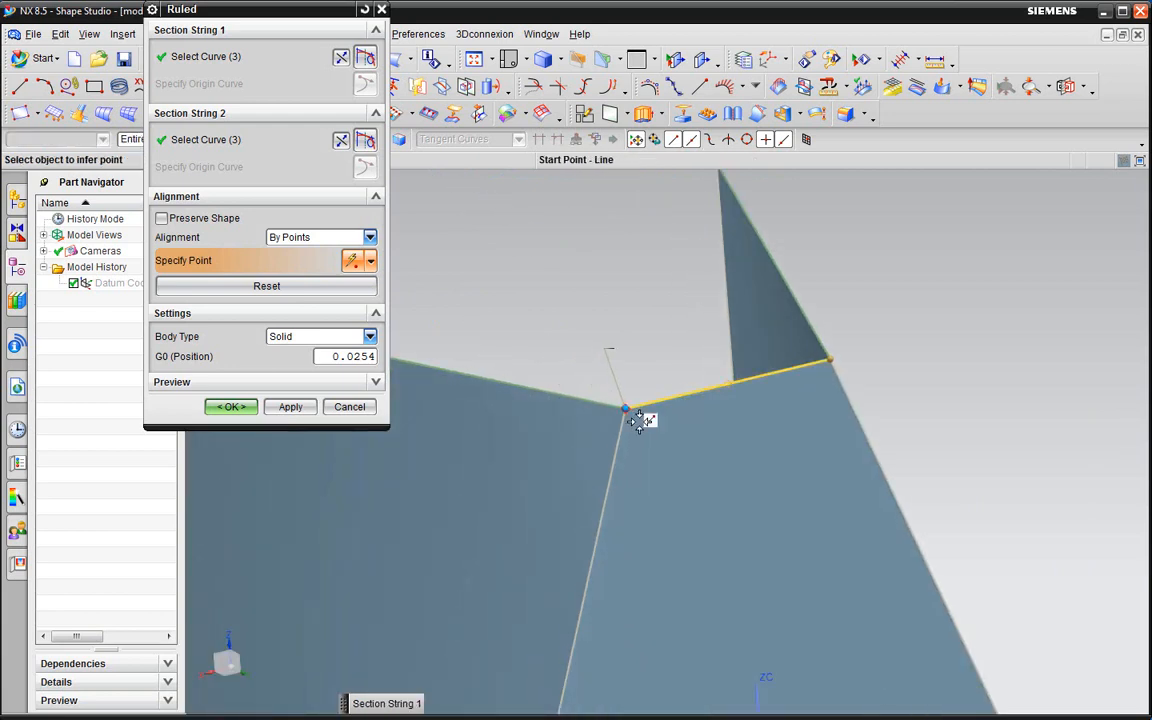
scroll(715, 406, "down", 4)
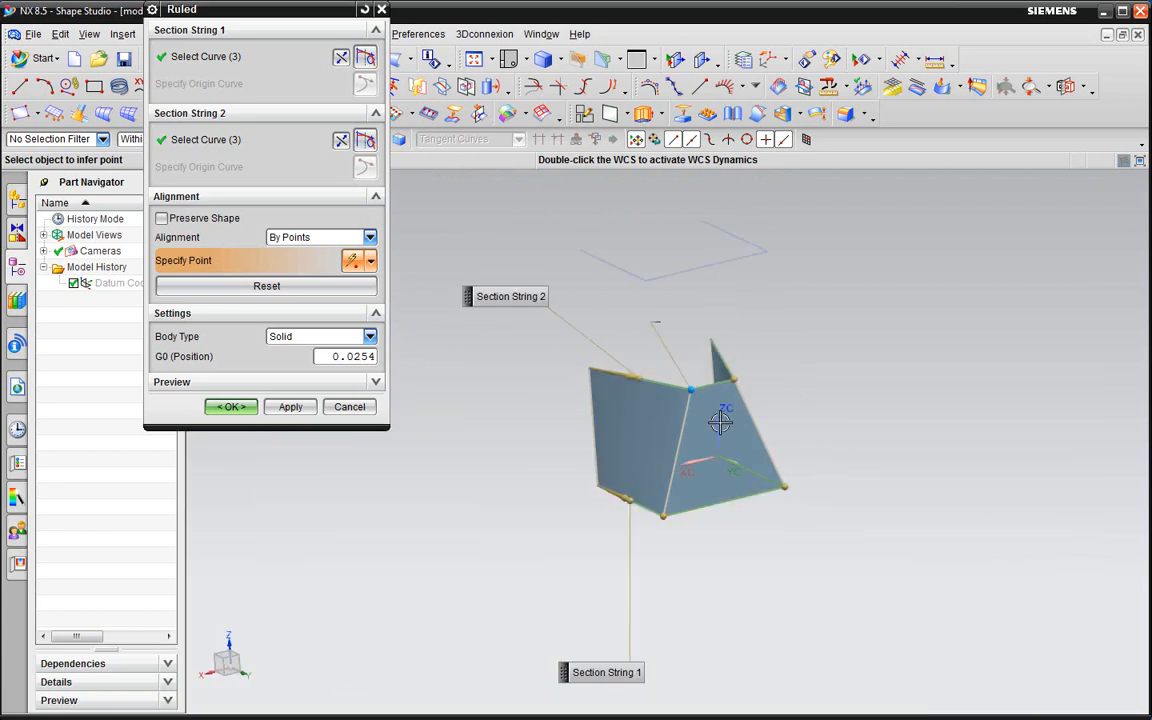
middle_click_drag(712, 405, 802, 432)
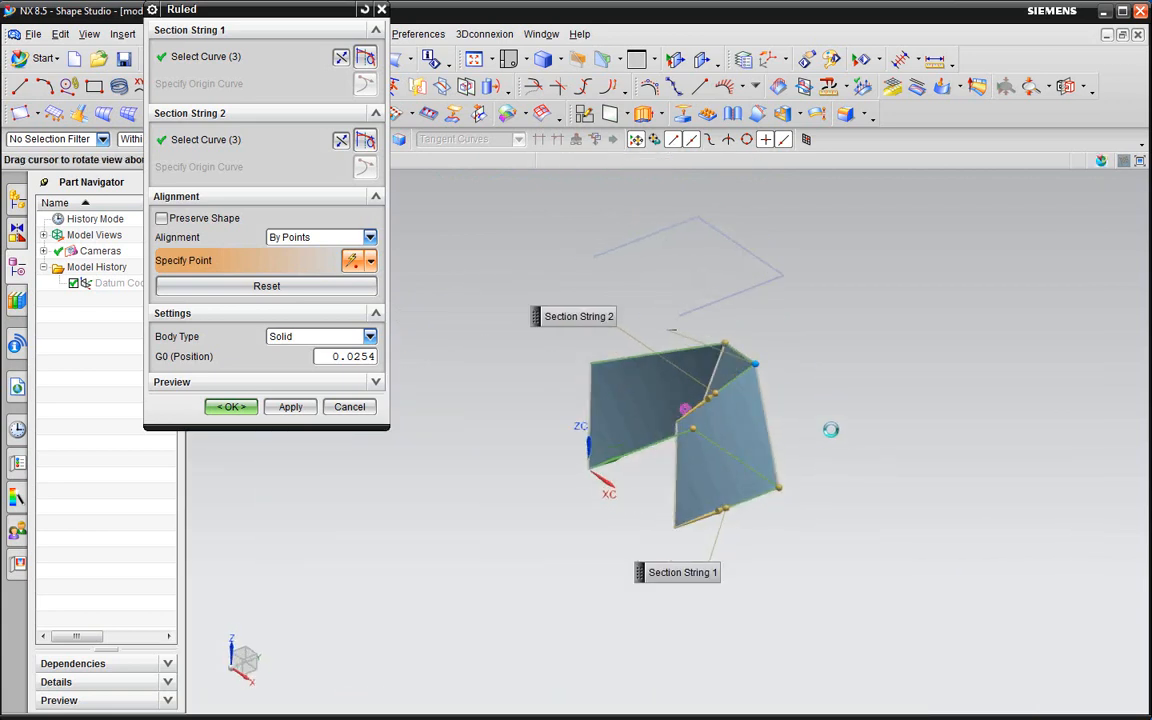
left_click(309, 406)
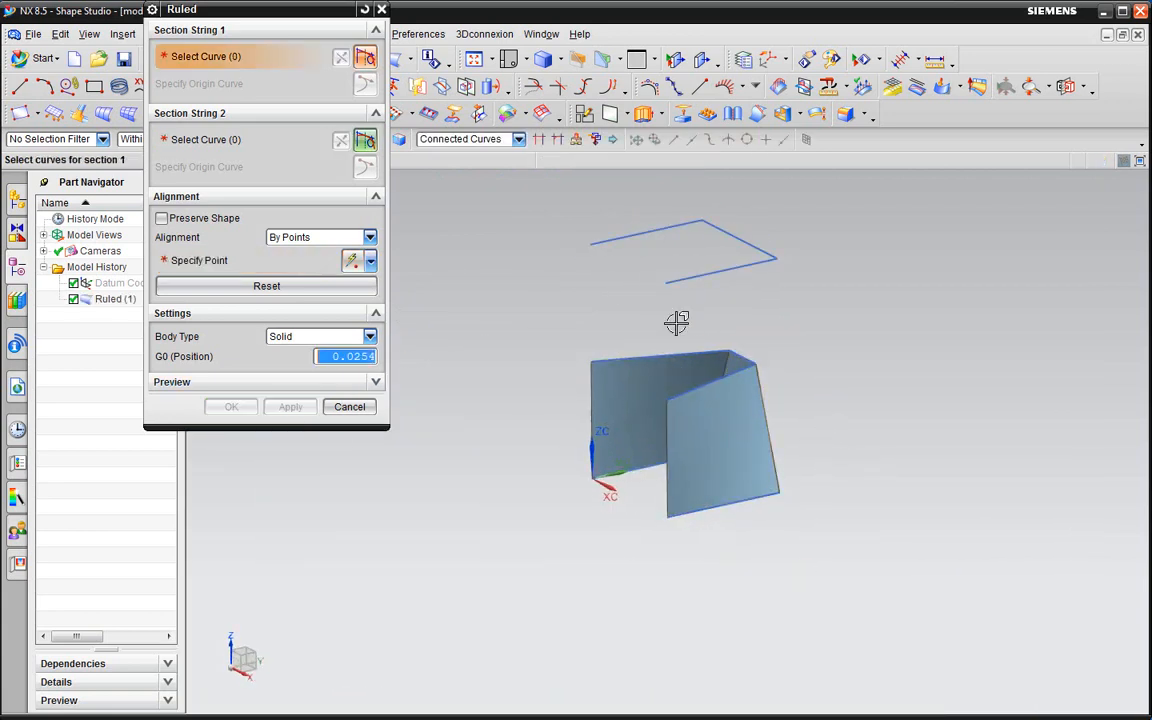
- Create a second Ruled surface from the middle profile to the top profile, picking the top profile with Connected Curves
left_click(692, 399)
left_click(748, 368)
left_click(616, 371)
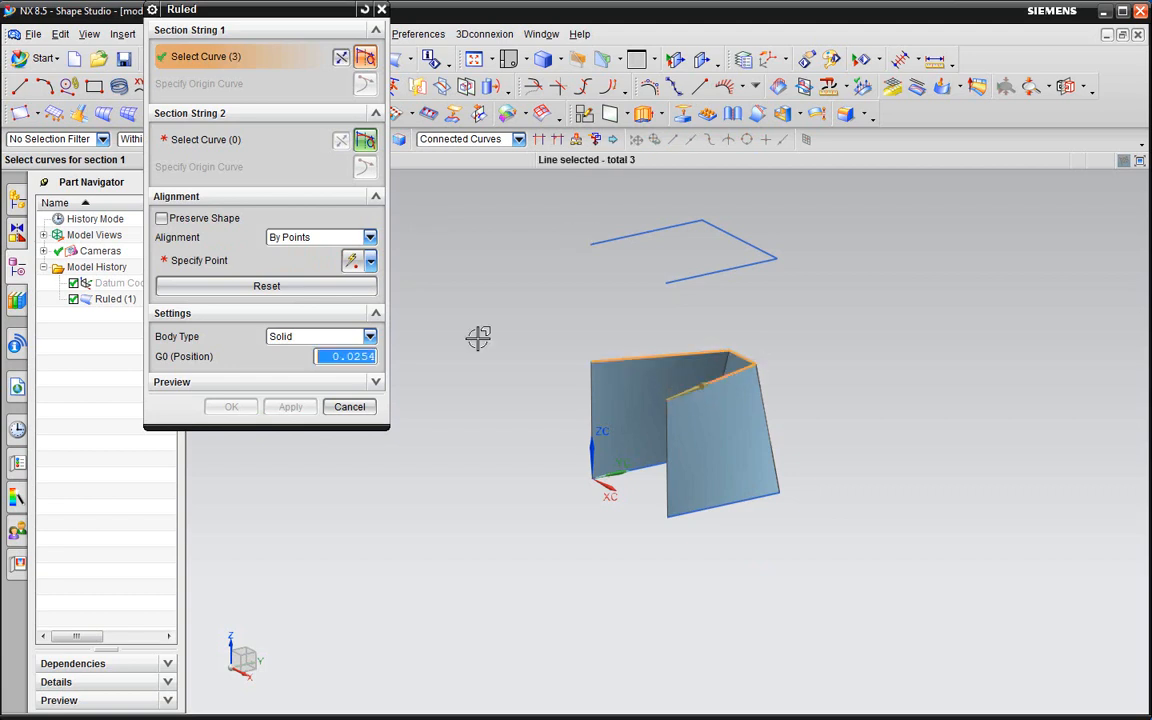
middle_click(514, 305)
left_click(458, 145)
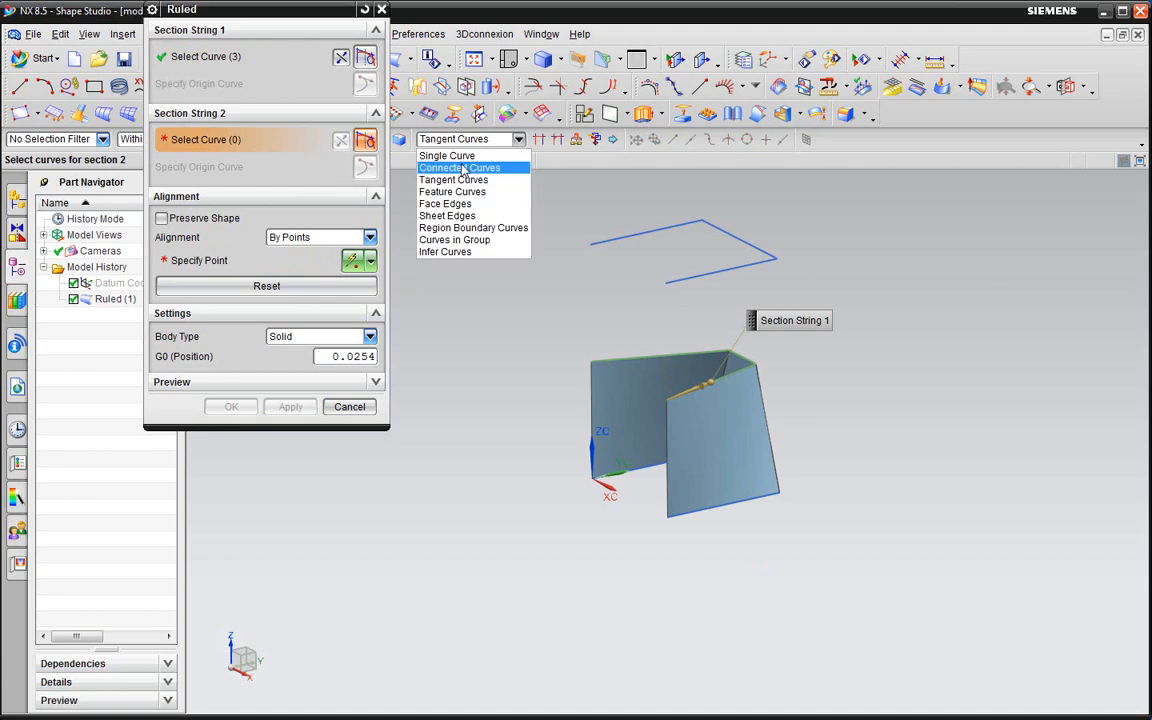
left_click(470, 165)
left_click(688, 282)
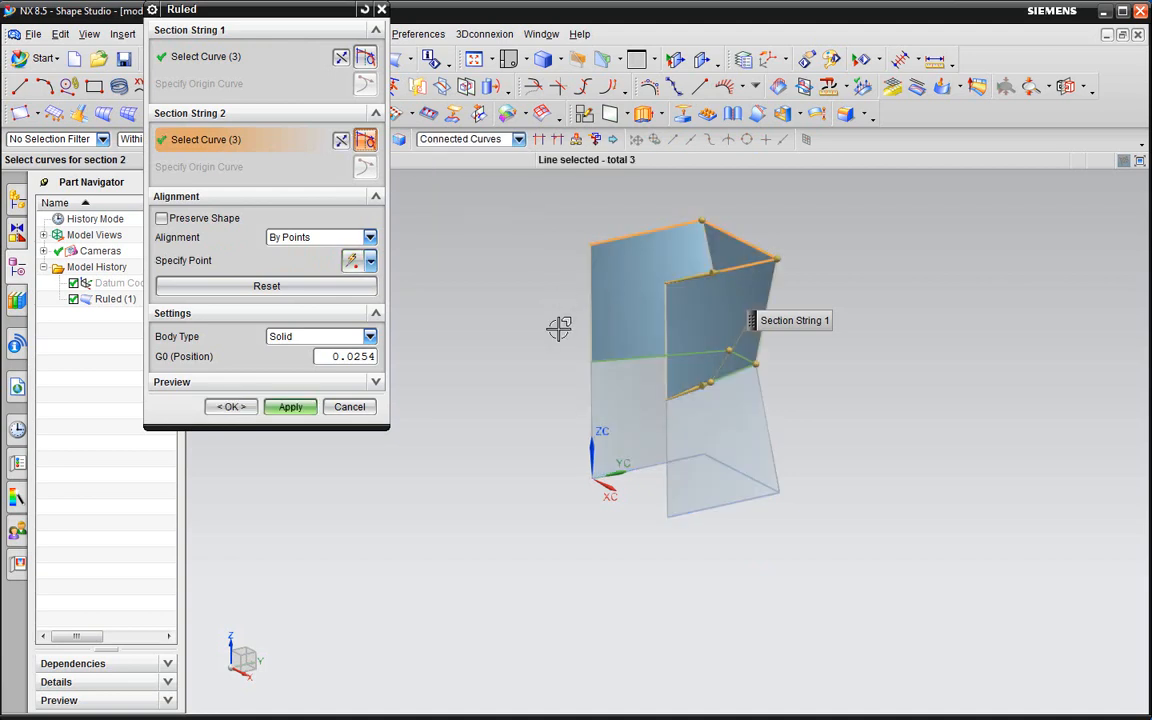
left_click(290, 407)
middle_click_drag(540, 355, 420, 342)
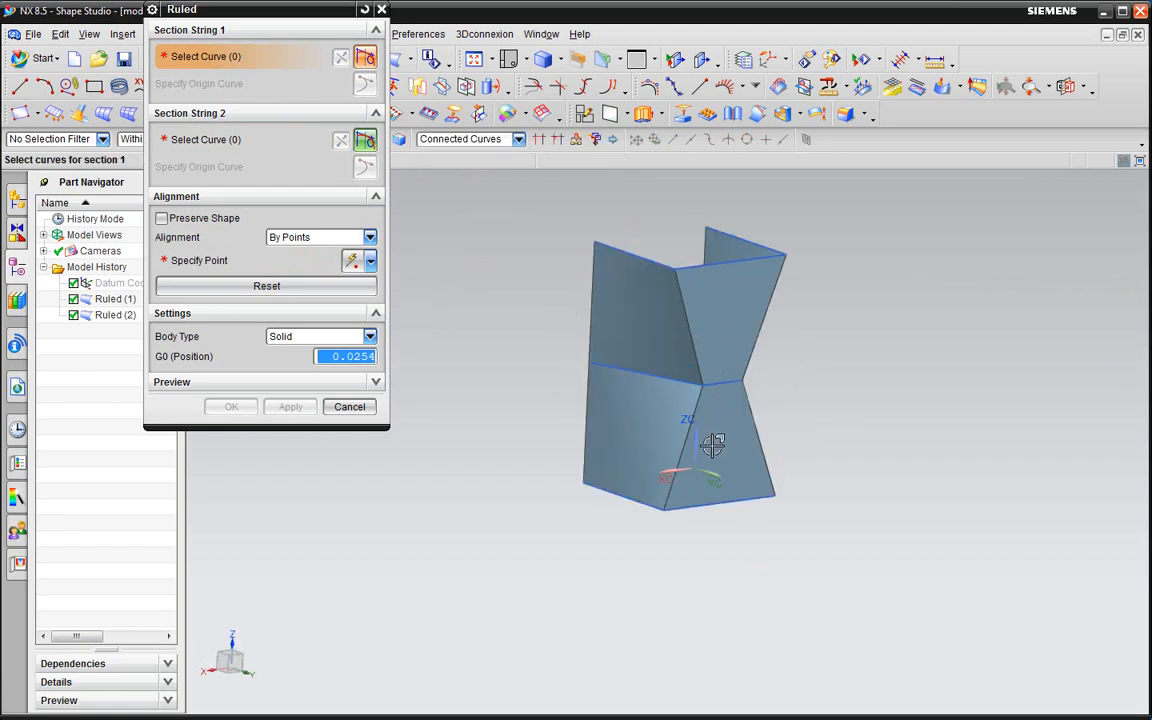
middle_click_drag(689, 300, 735, 273)
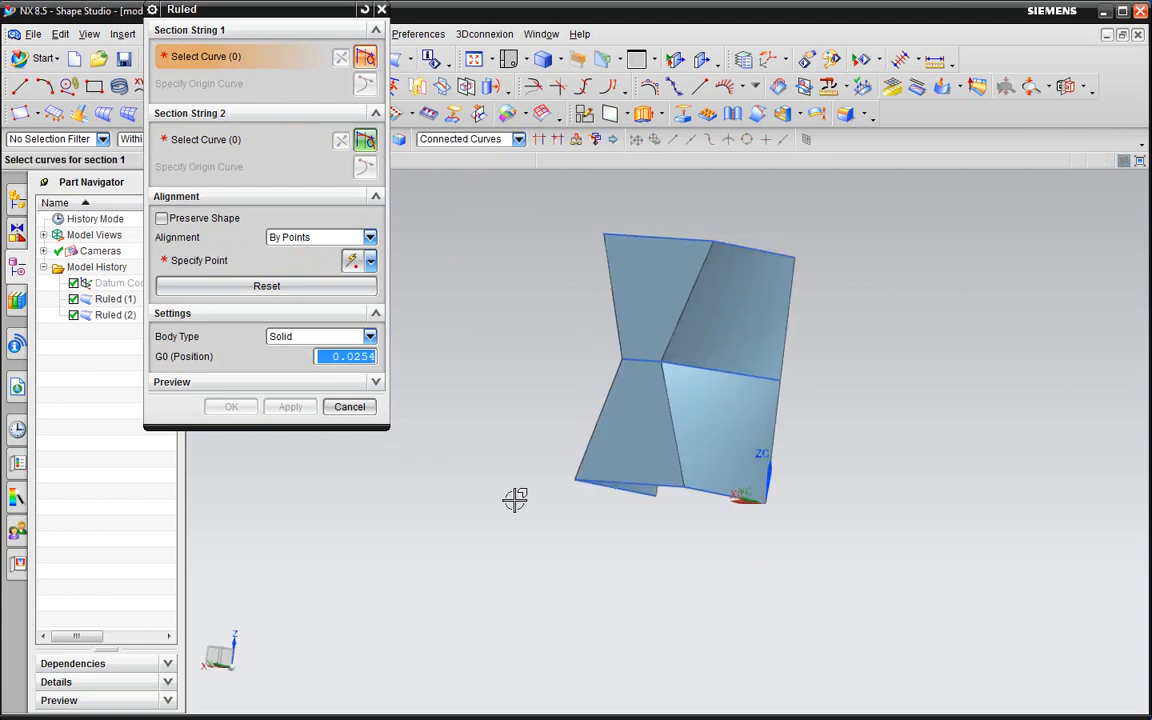
left_click(350, 406)
- Delete both ruled surfaces, keeping the line profiles
left_click(625, 348)
left_click(595, 408)
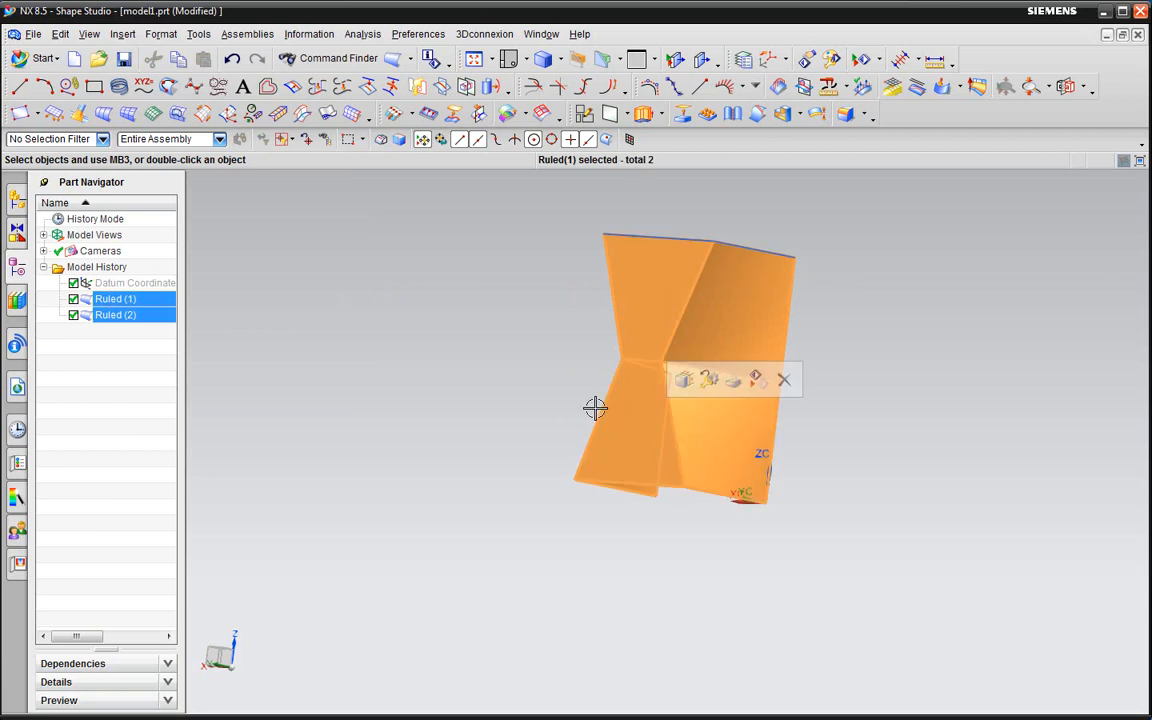
key("Delete")
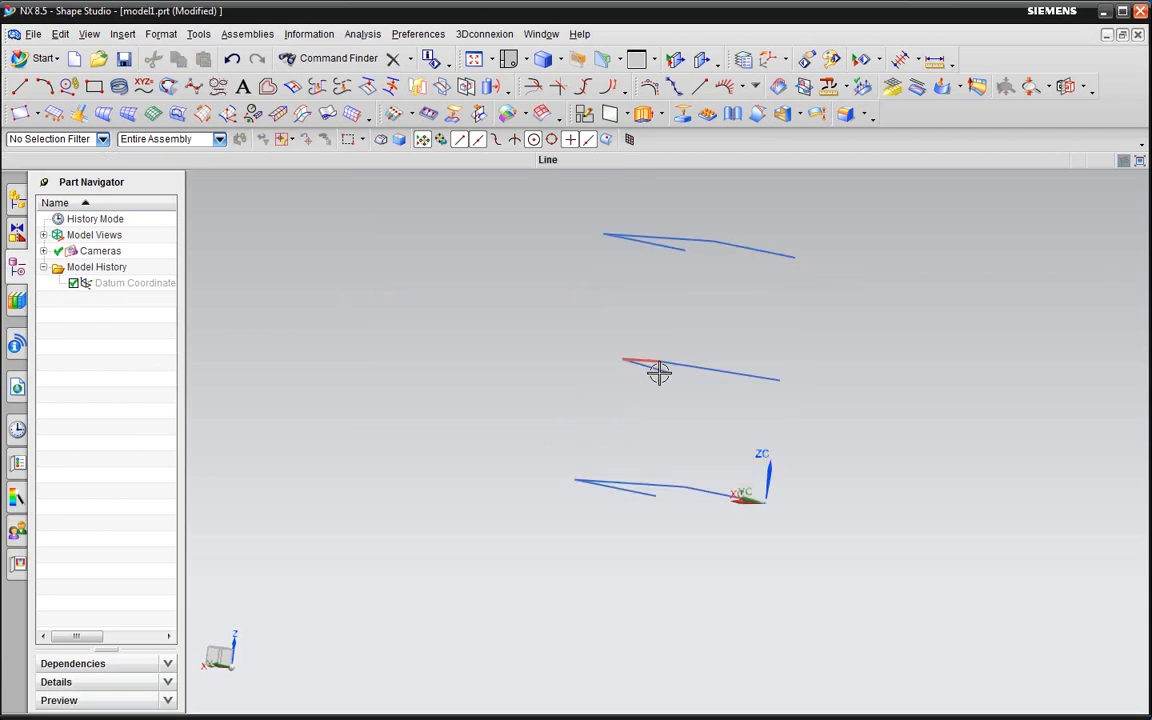
- Start a Through Curves surface with the Connected Curves selection rule and By Points alignment
mouse_move(658, 373)
middle_mouse_down()
mouse_move(689, 398)
mouse_move(718, 383)
mouse_move(635, 368)
mouse_move(599, 381)
mouse_move(607, 404)
middle_mouse_up()
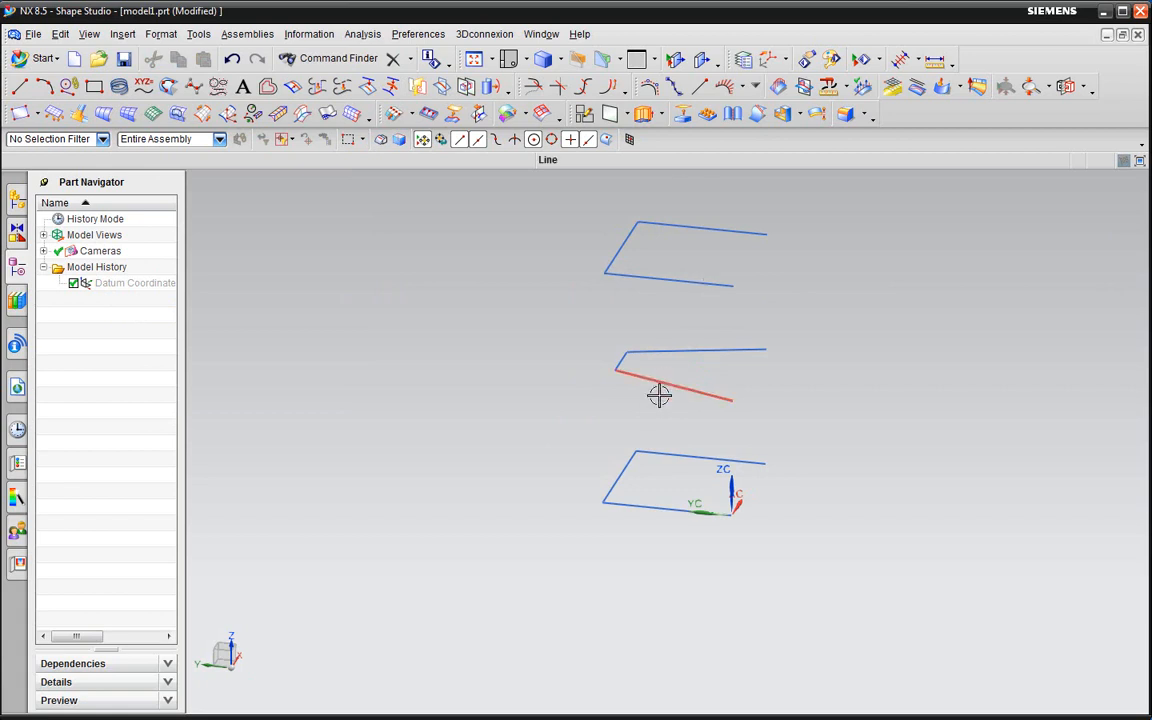
left_click(105, 117)
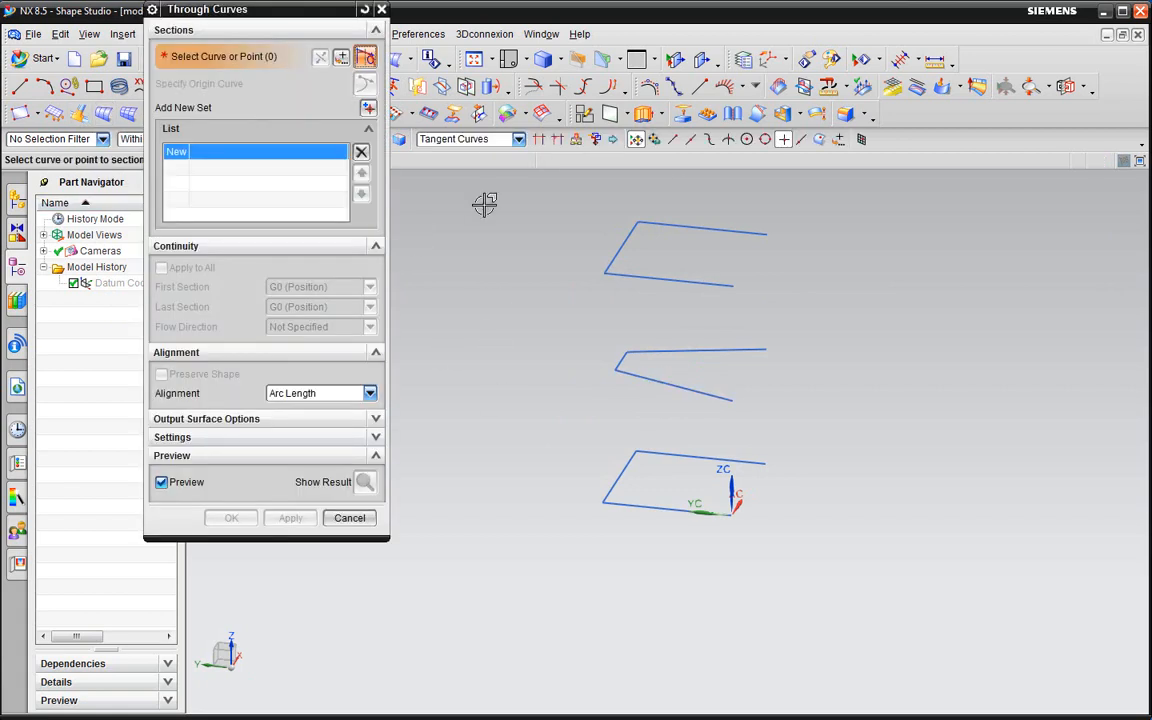
left_click(486, 141)
left_click(474, 169)
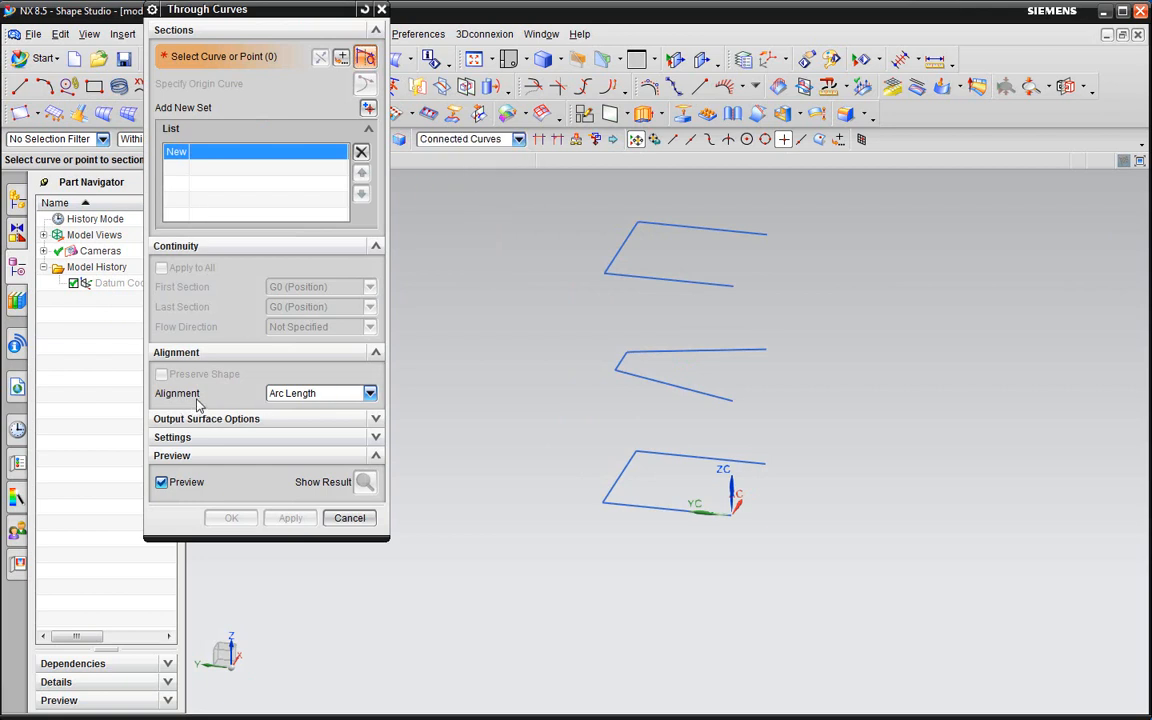
left_click(292, 394)
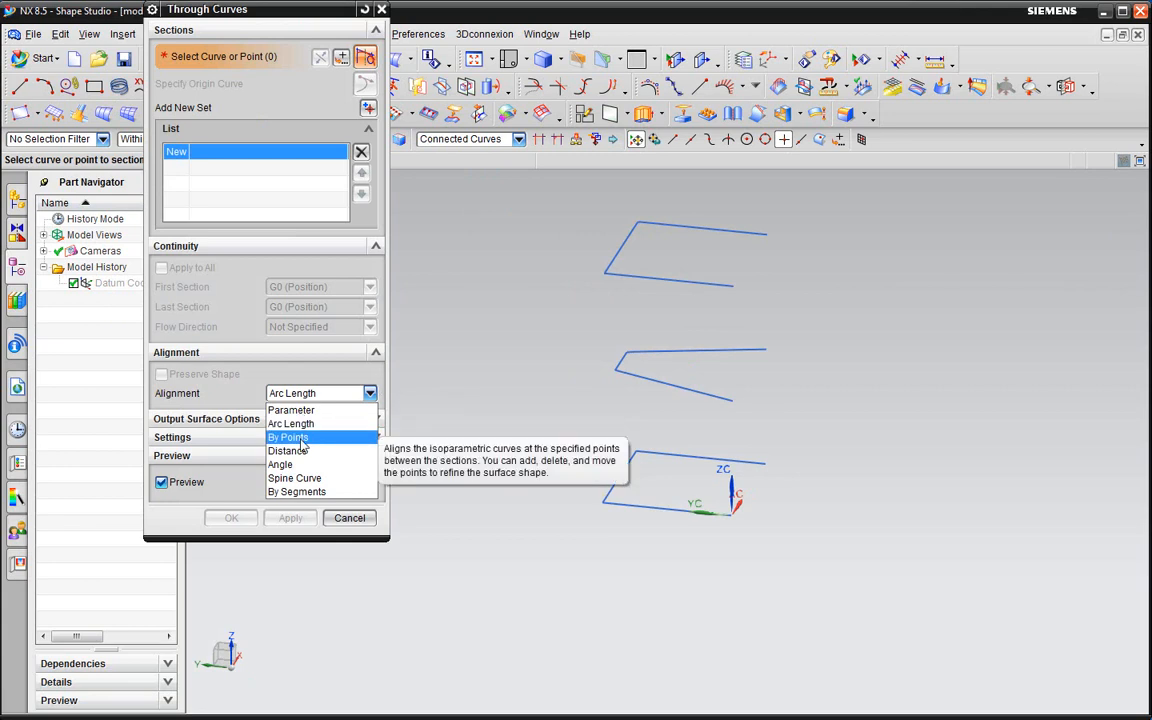
left_click(297, 441)
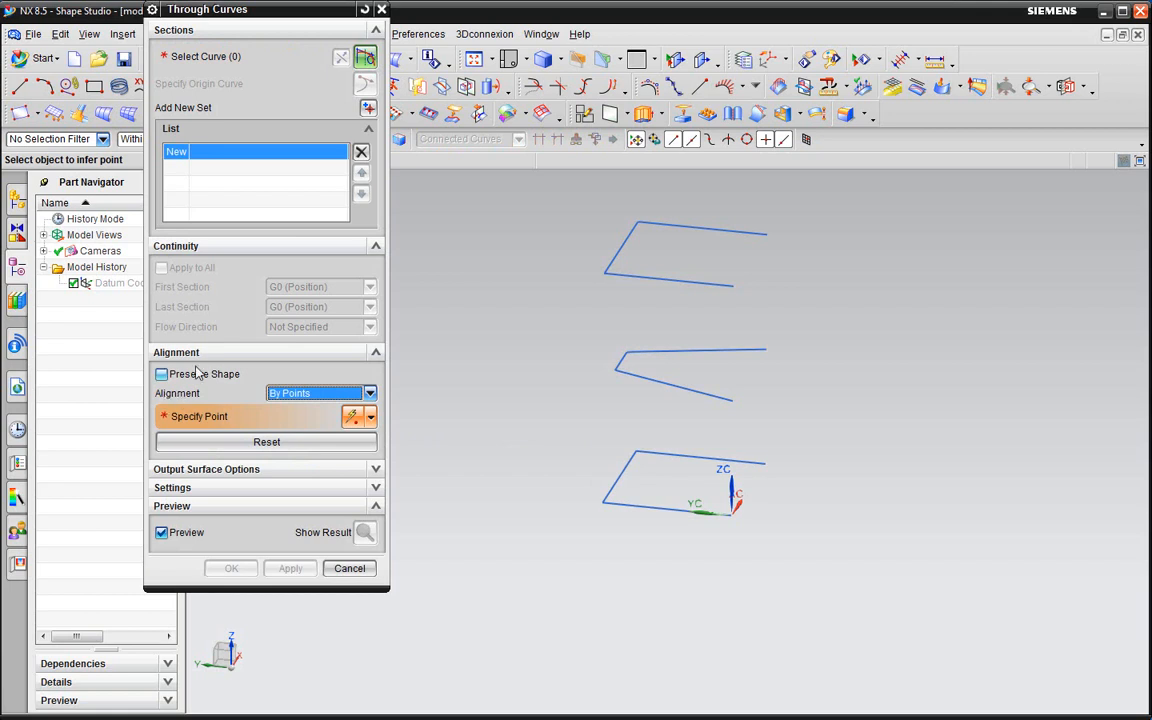
- Show the output surface options of the Through Curves surface
left_click(255, 470)
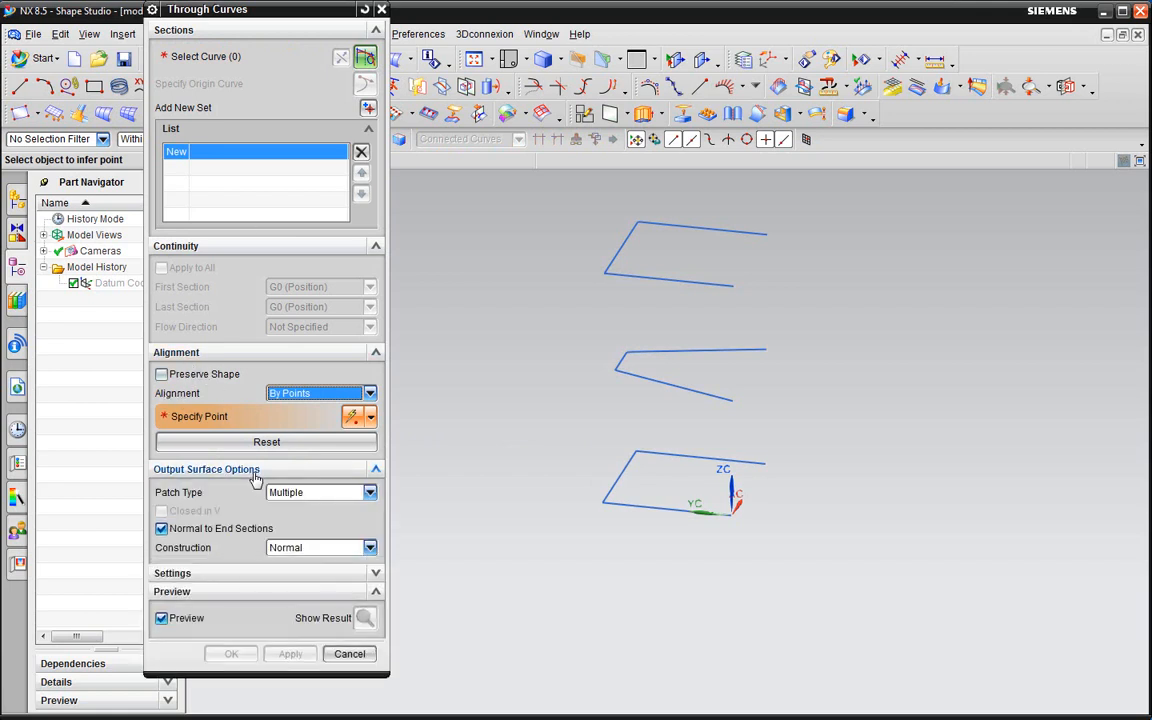
left_click(233, 470)
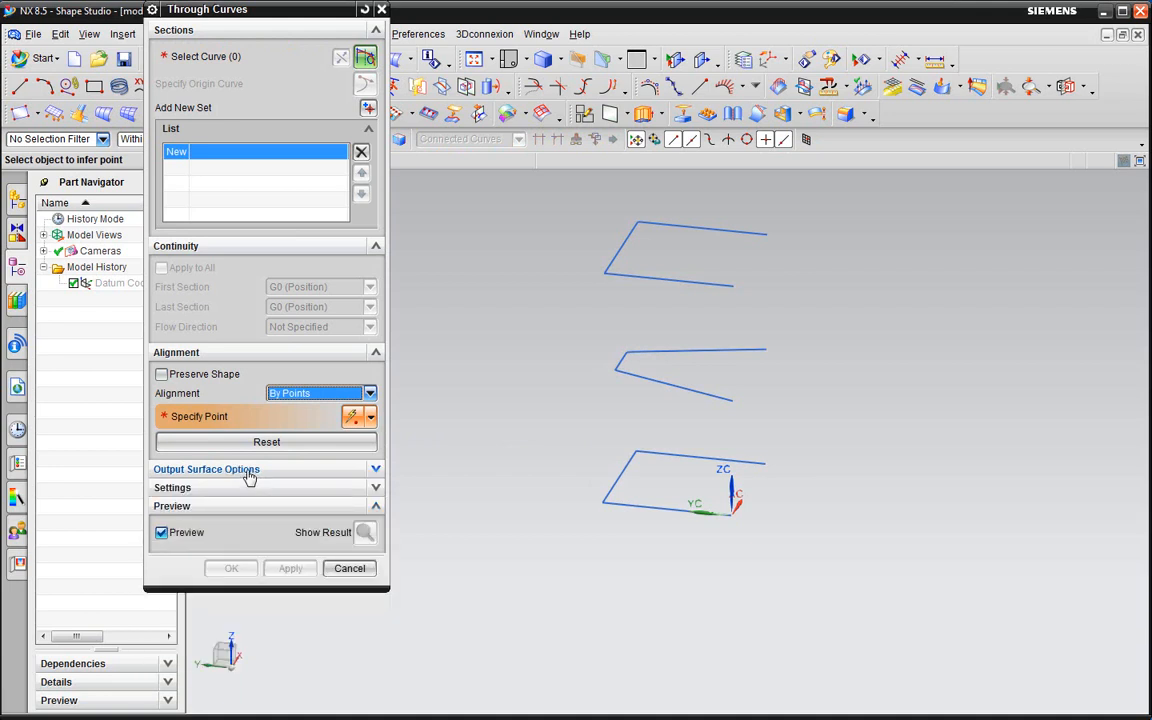
left_click(250, 474)
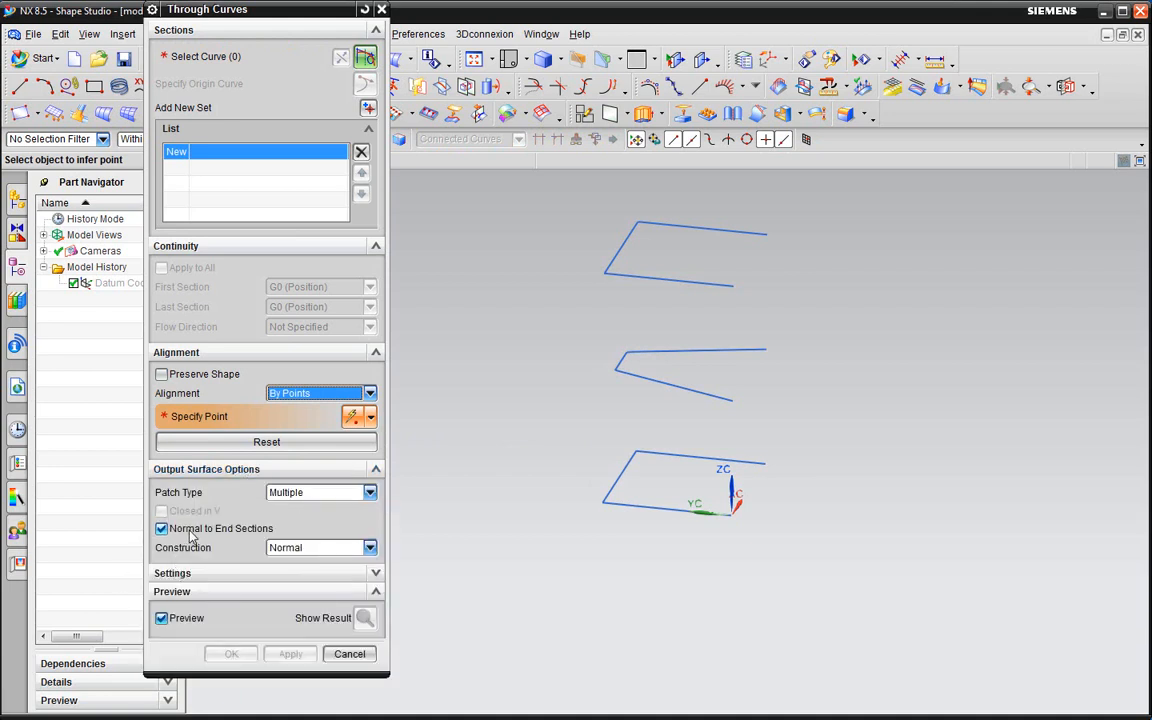
- Turn off Normal to End Sections for the Through Curves surface and review its body type, lofting and tolerance settings
left_click(190, 531)
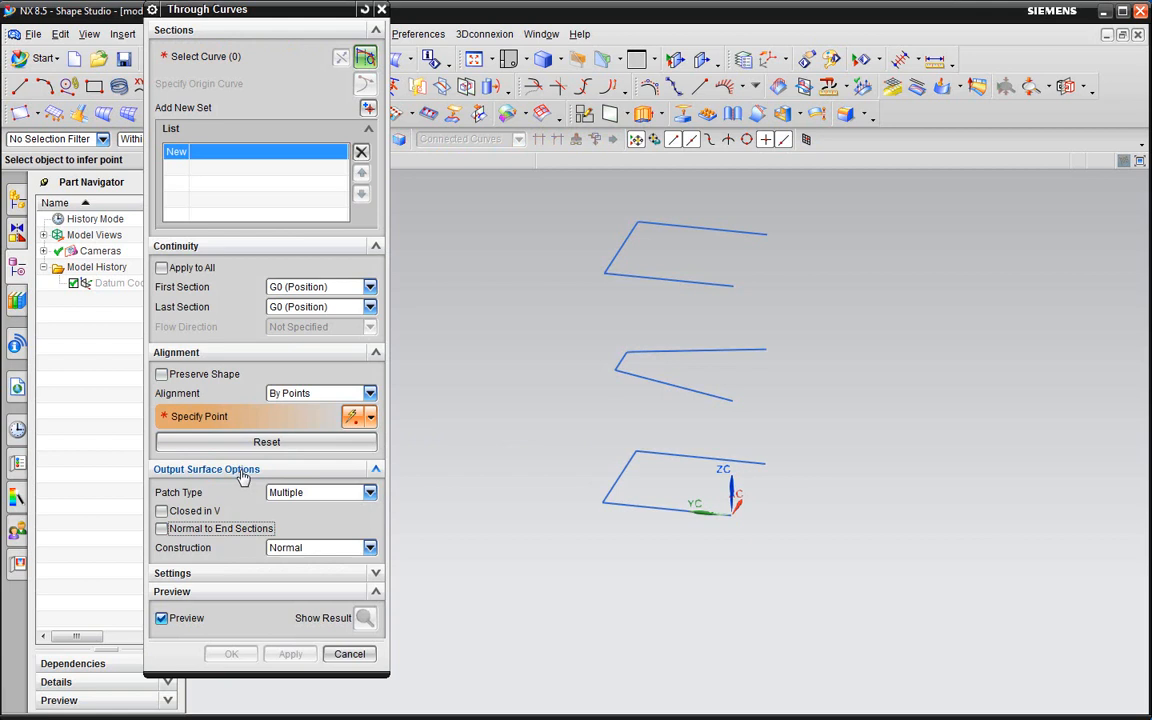
left_click(243, 475)
left_click(245, 476)
left_click(245, 476)
left_click(225, 492)
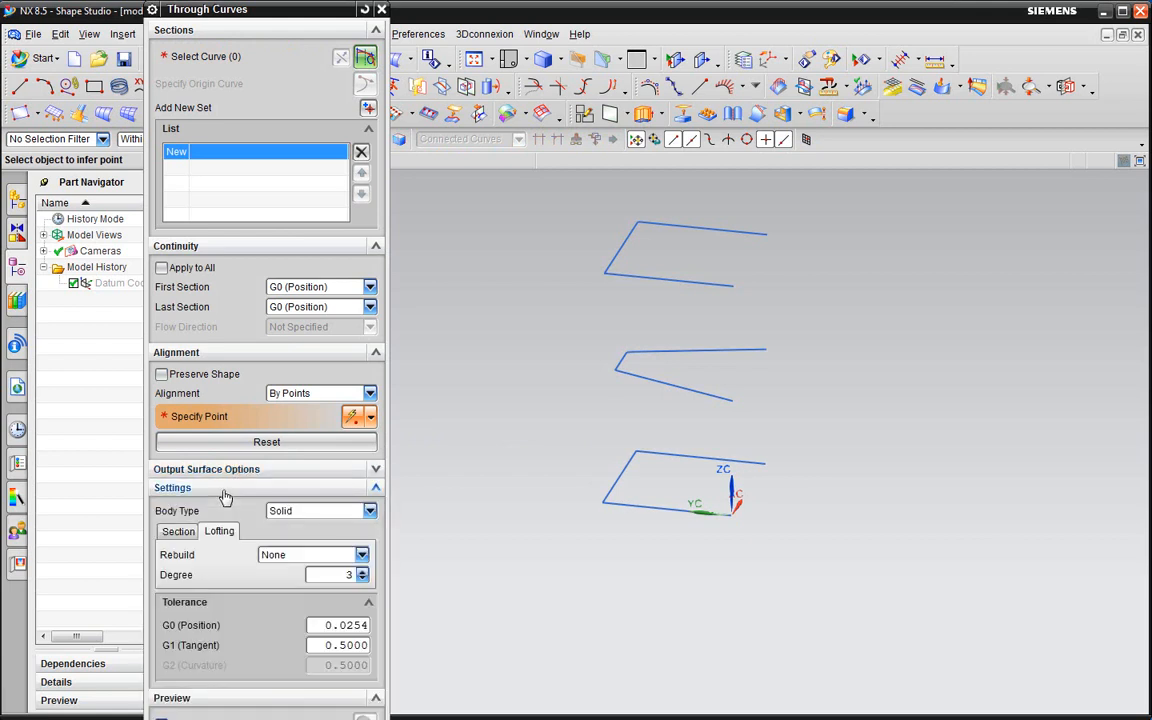
left_click(224, 490)
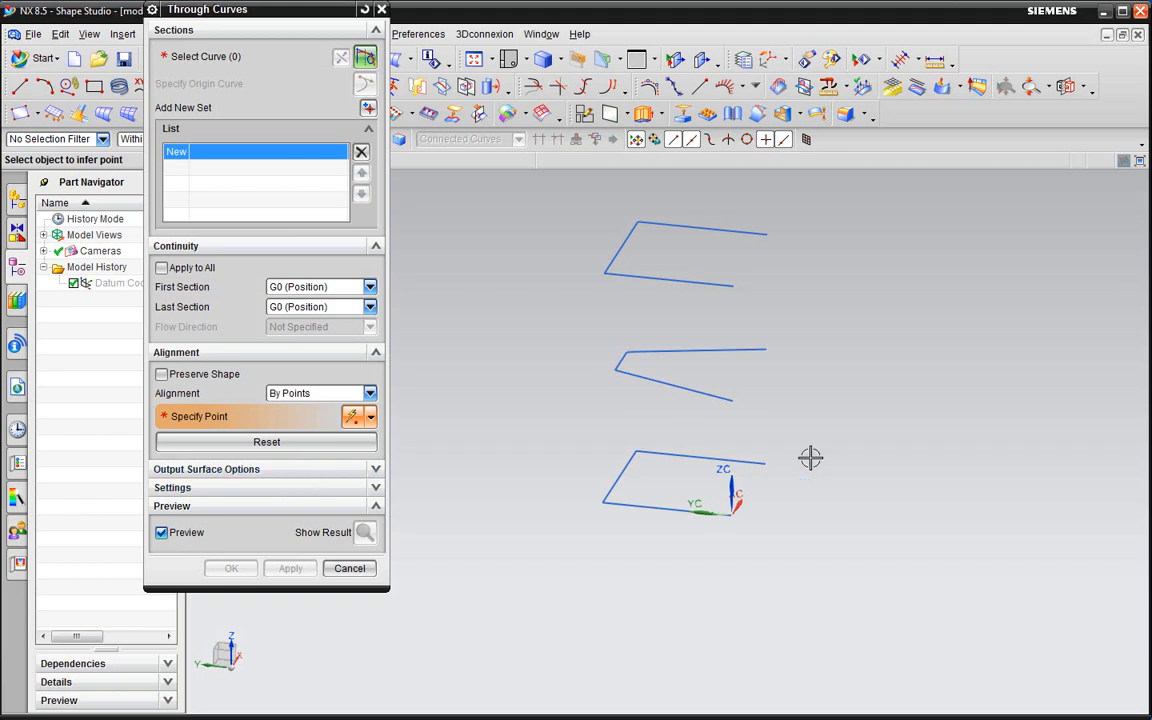
- Pick the bottom, middle and top line profiles in turn as the three sections of the Through Curves surface
middle_click_drag(810, 458, 779, 491)
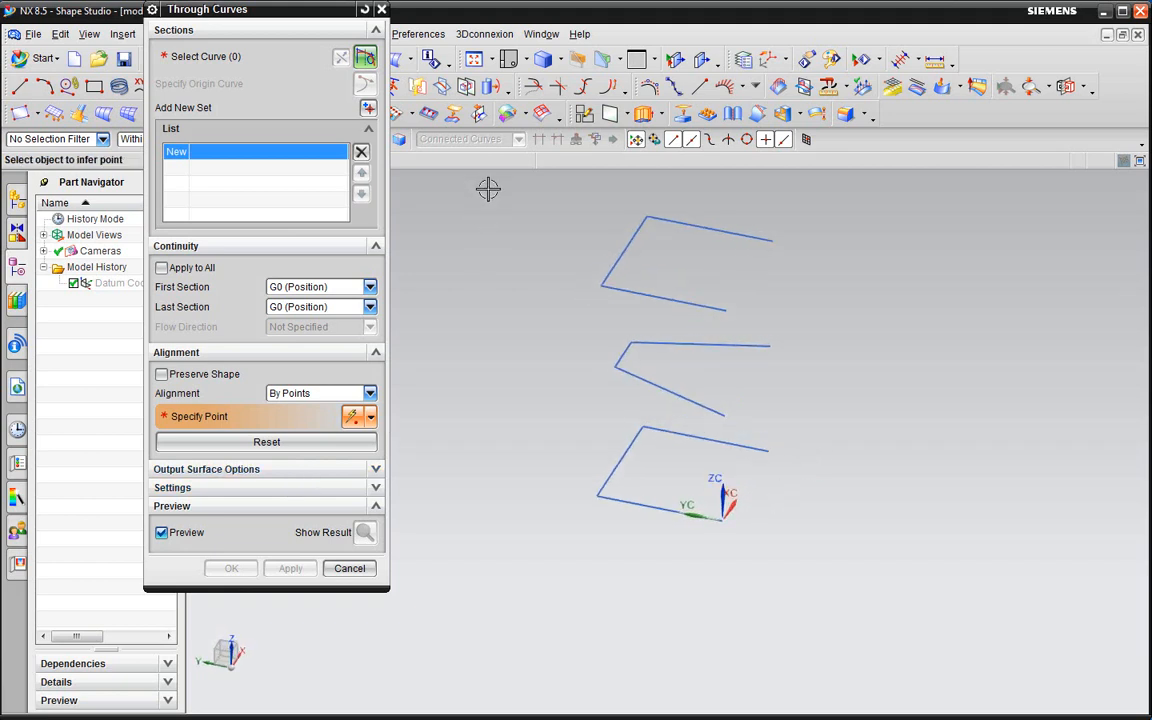
left_click(238, 60)
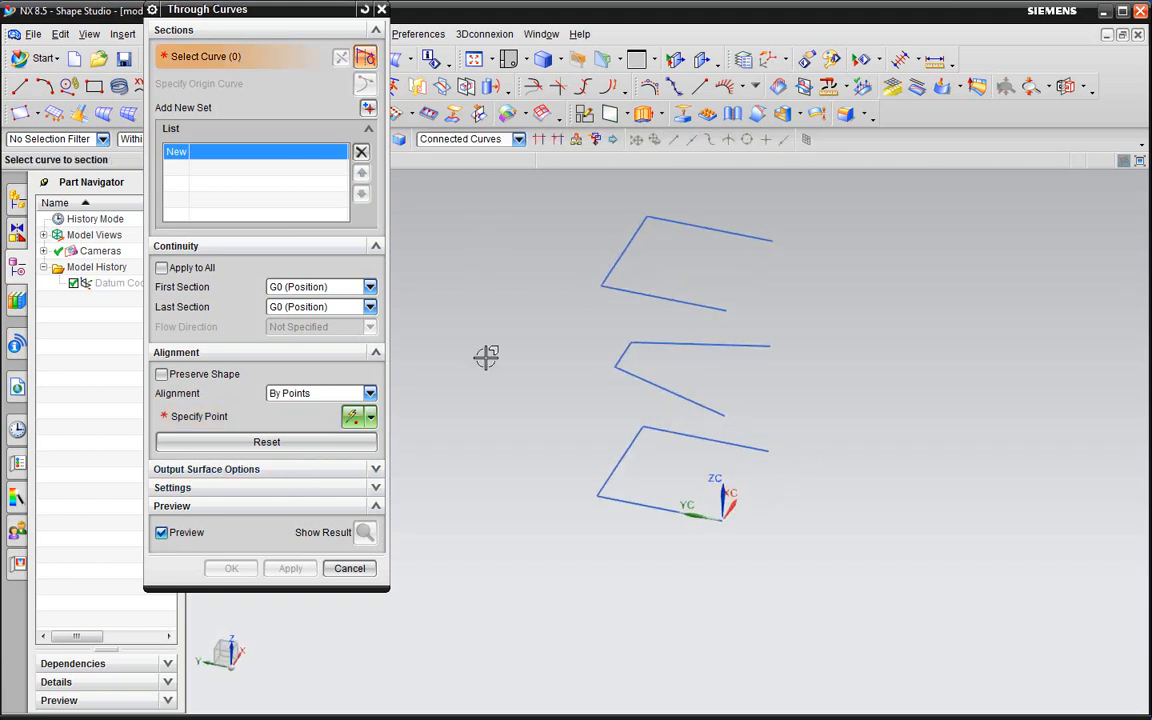
left_click(686, 528)
middle_click(500, 425)
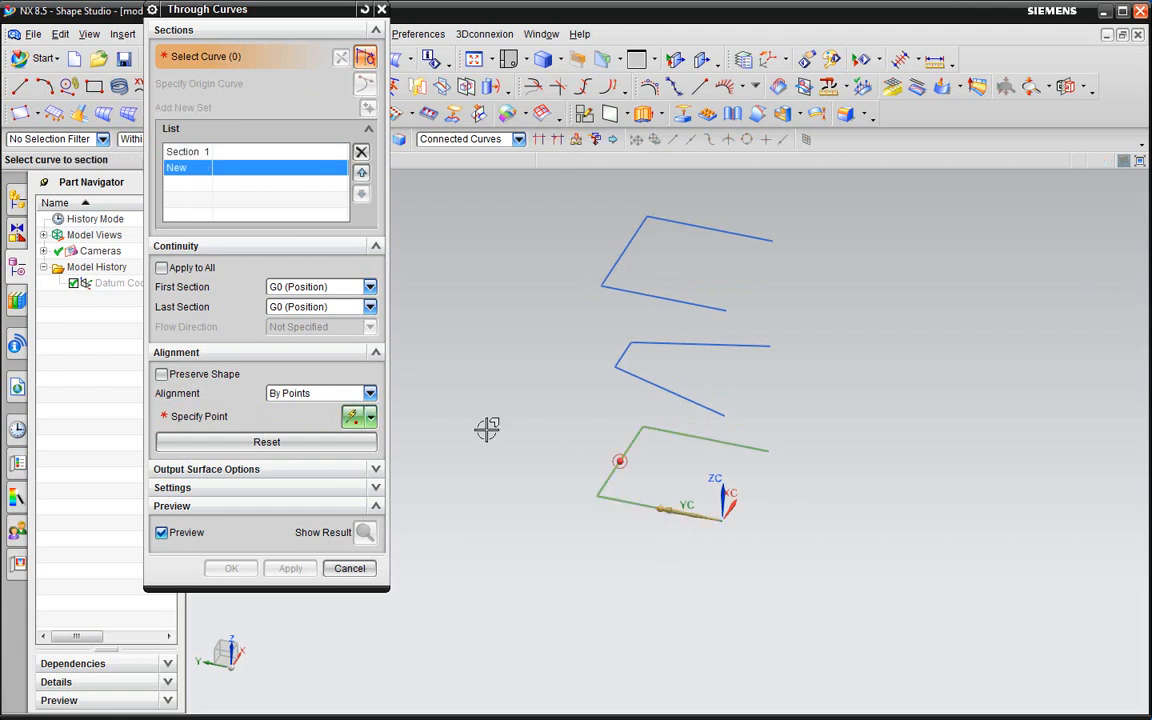
left_click(694, 401)
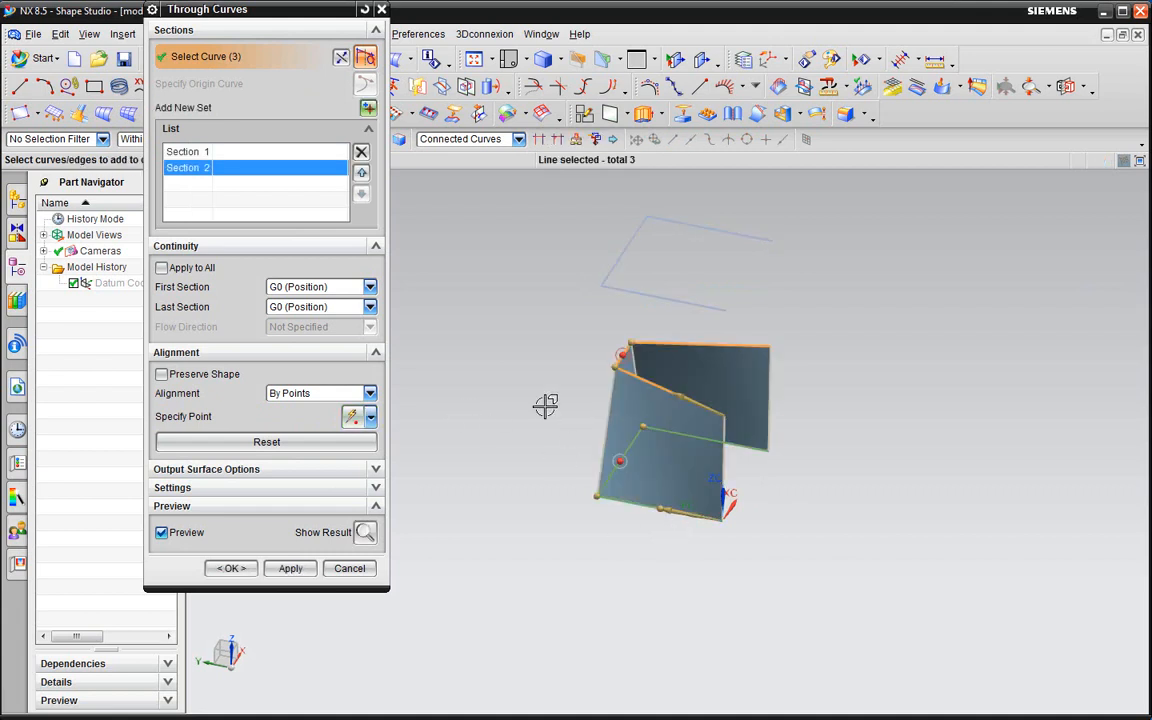
middle_click_drag(545, 405, 514, 352)
middle_click(518, 352)
left_click(702, 288)
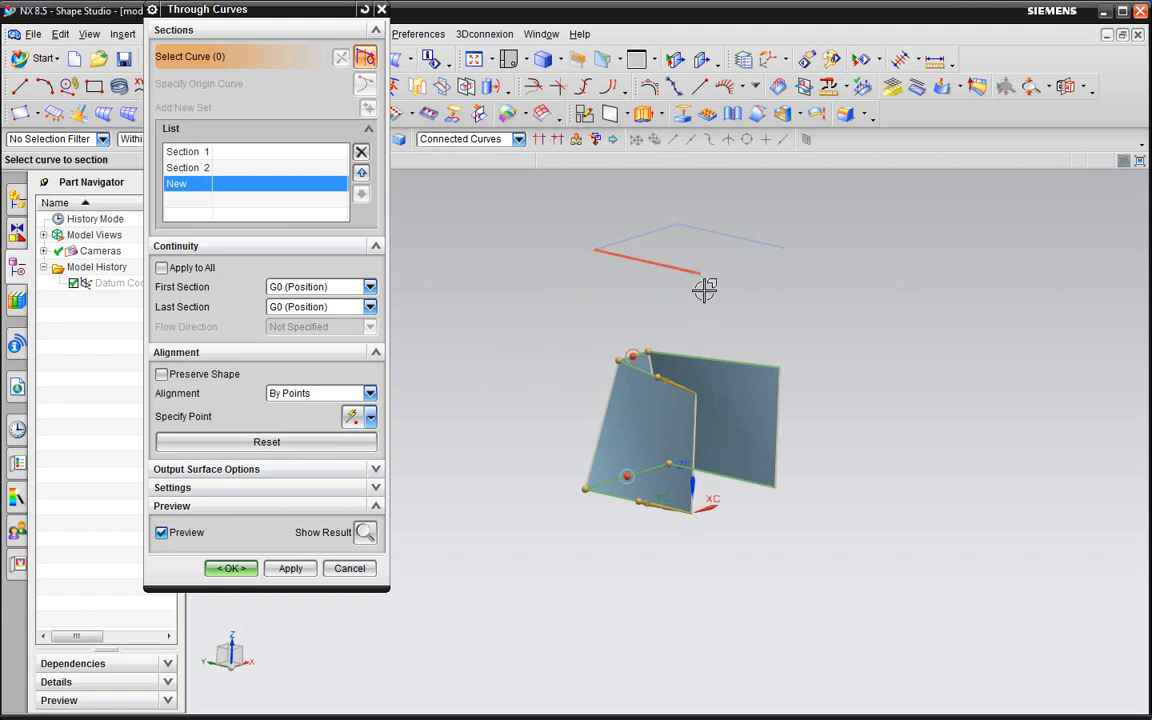
middle_click_drag(531, 358, 680, 410)
left_click(705, 441)
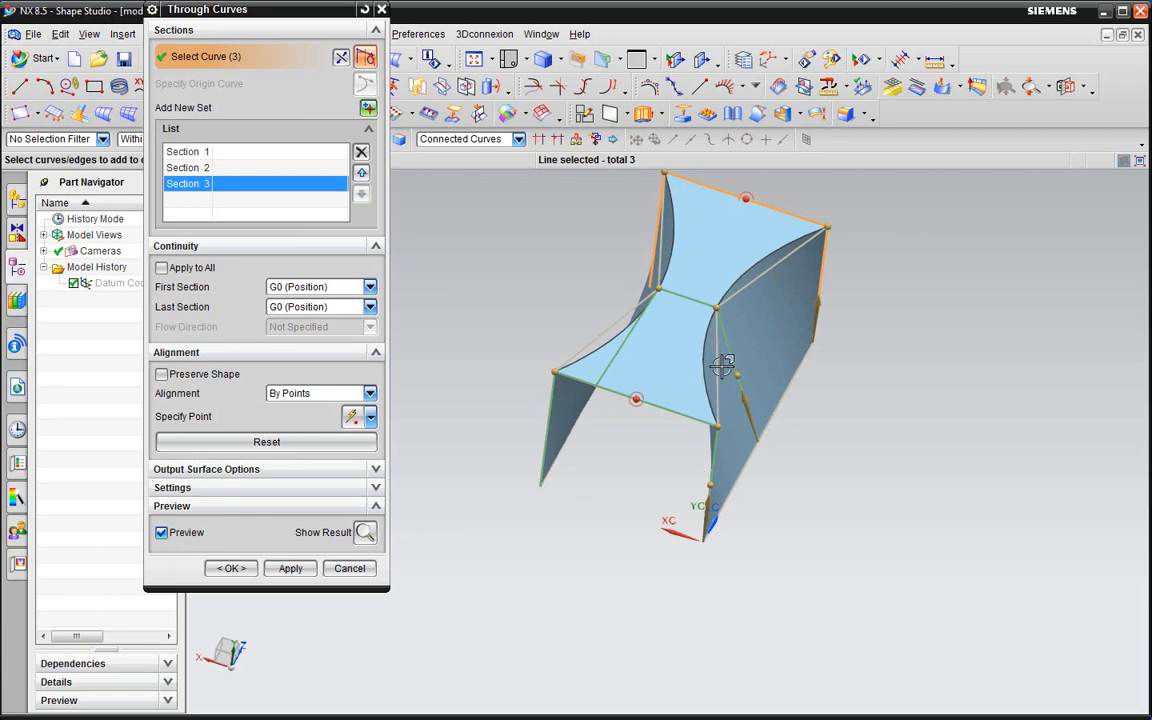
- Add four alignment points along the first section's side line, spread above and below its existing middle point
middle_click_drag(665, 275, 690, 470)
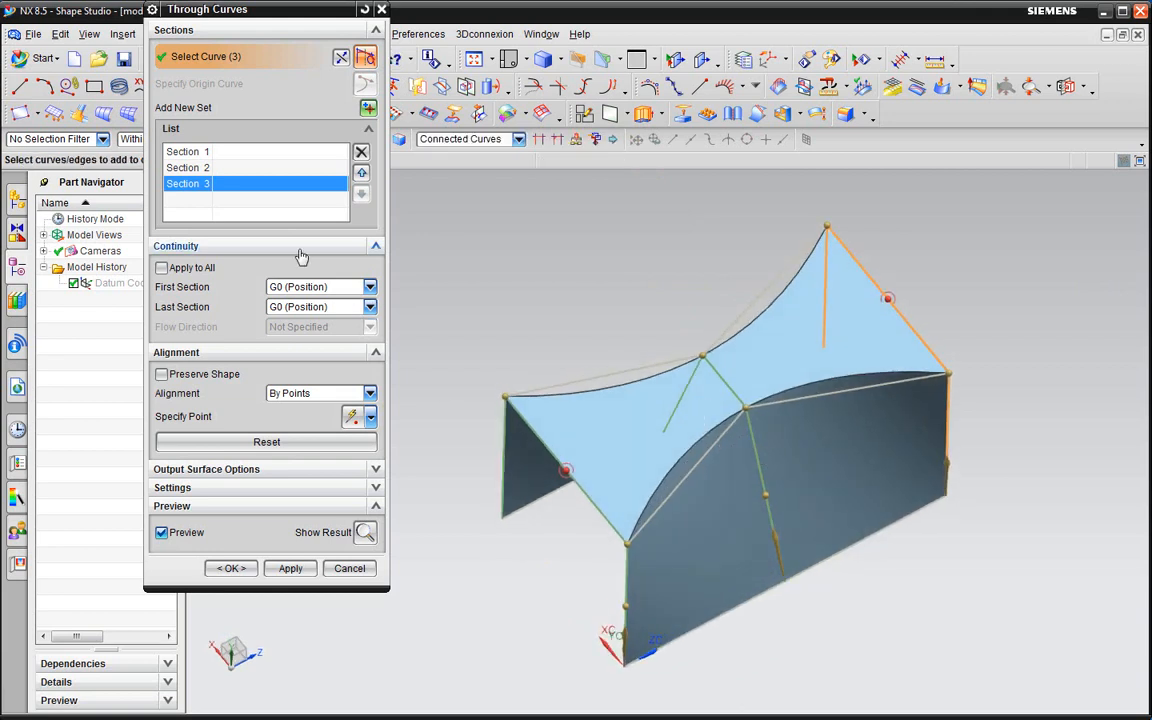
left_click(222, 417)
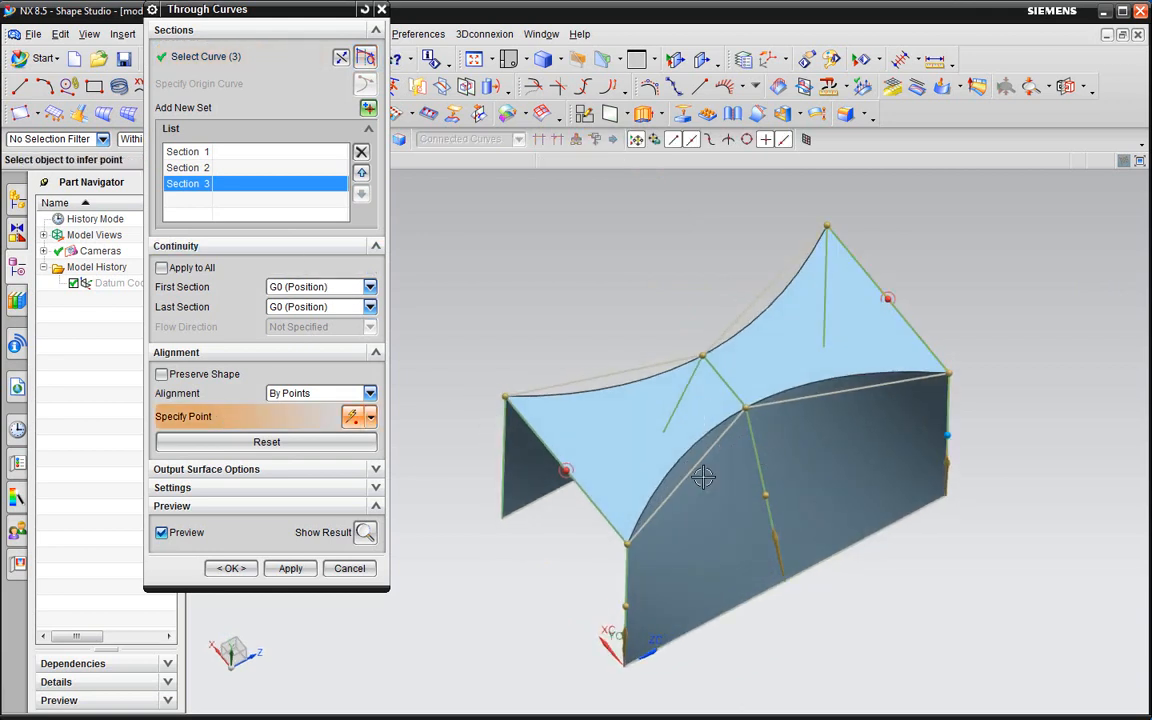
middle_click_drag(740, 520, 733, 478)
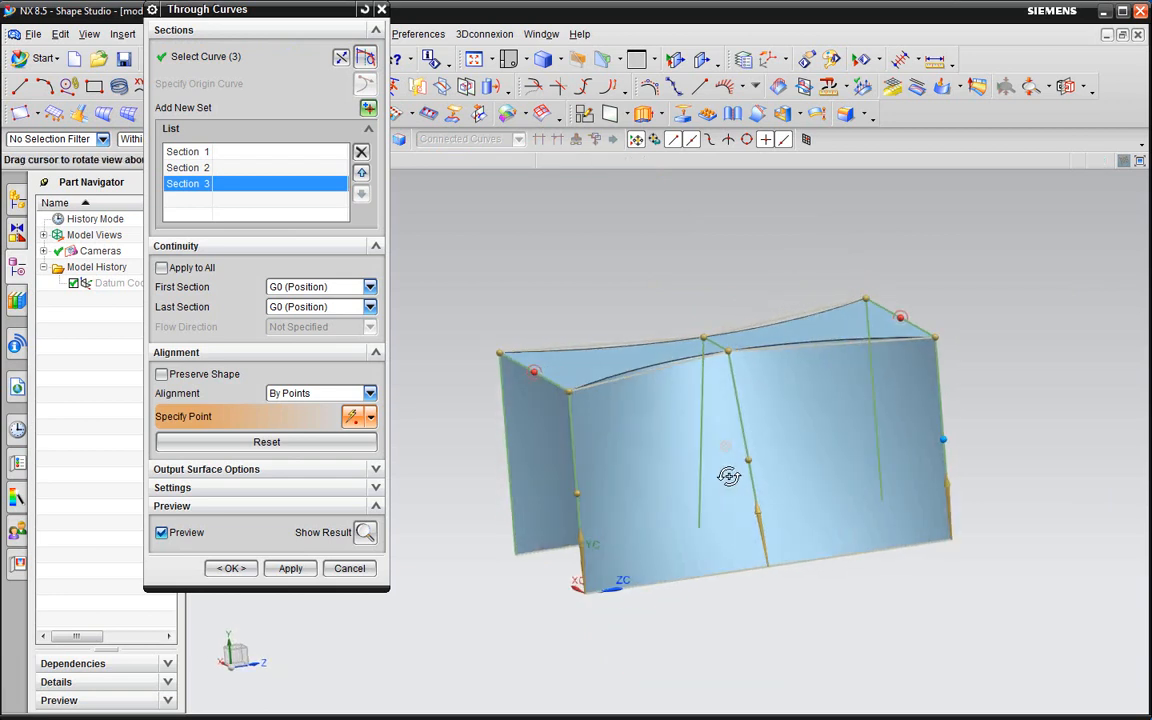
left_click(590, 448)
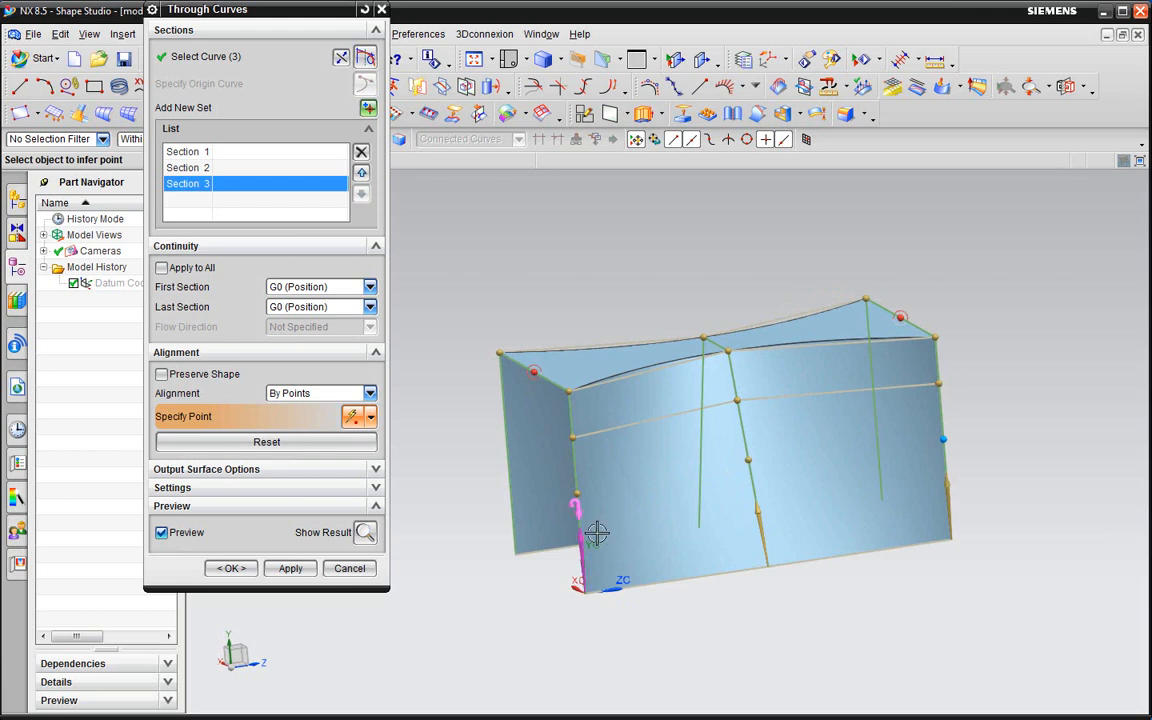
scroll(600, 535, "up", 3)
left_click(585, 579)
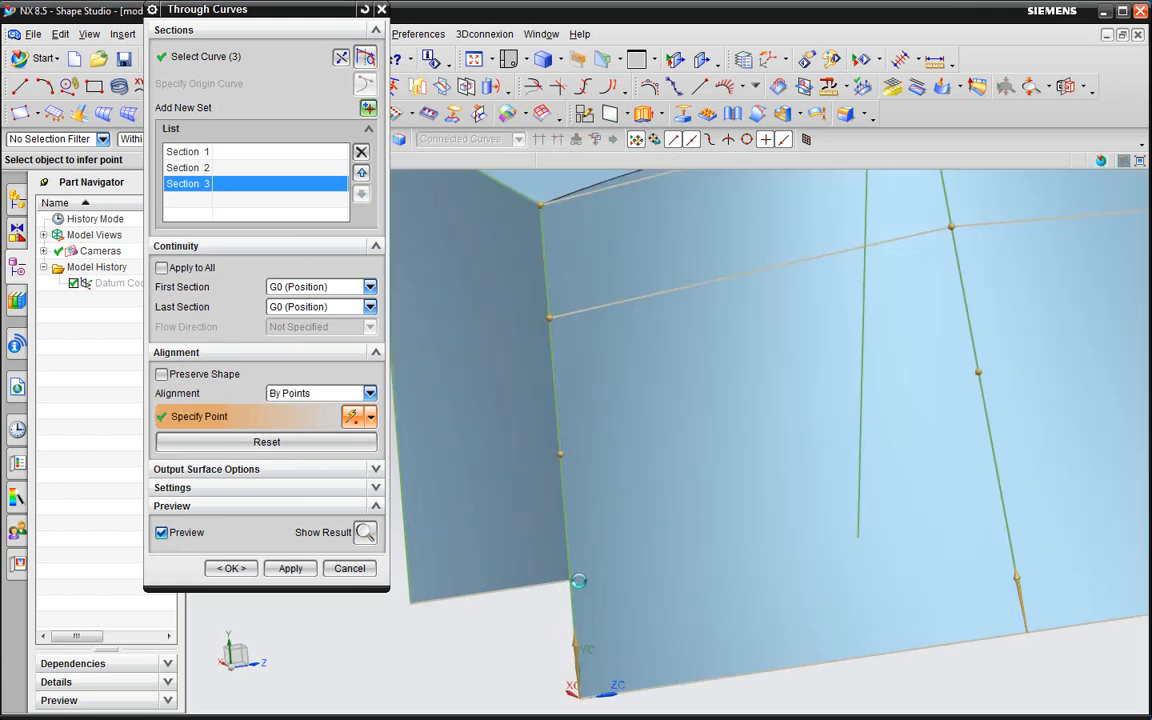
scroll(700, 482, "down", 3)
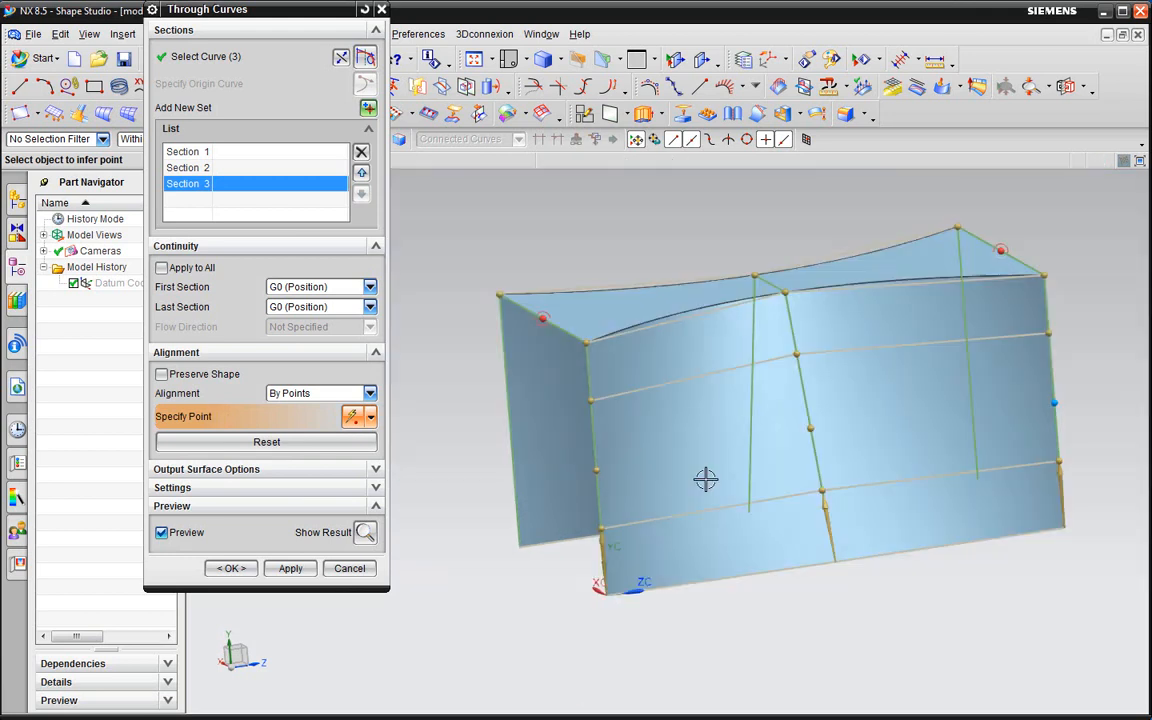
left_click(600, 455)
left_click(599, 360)
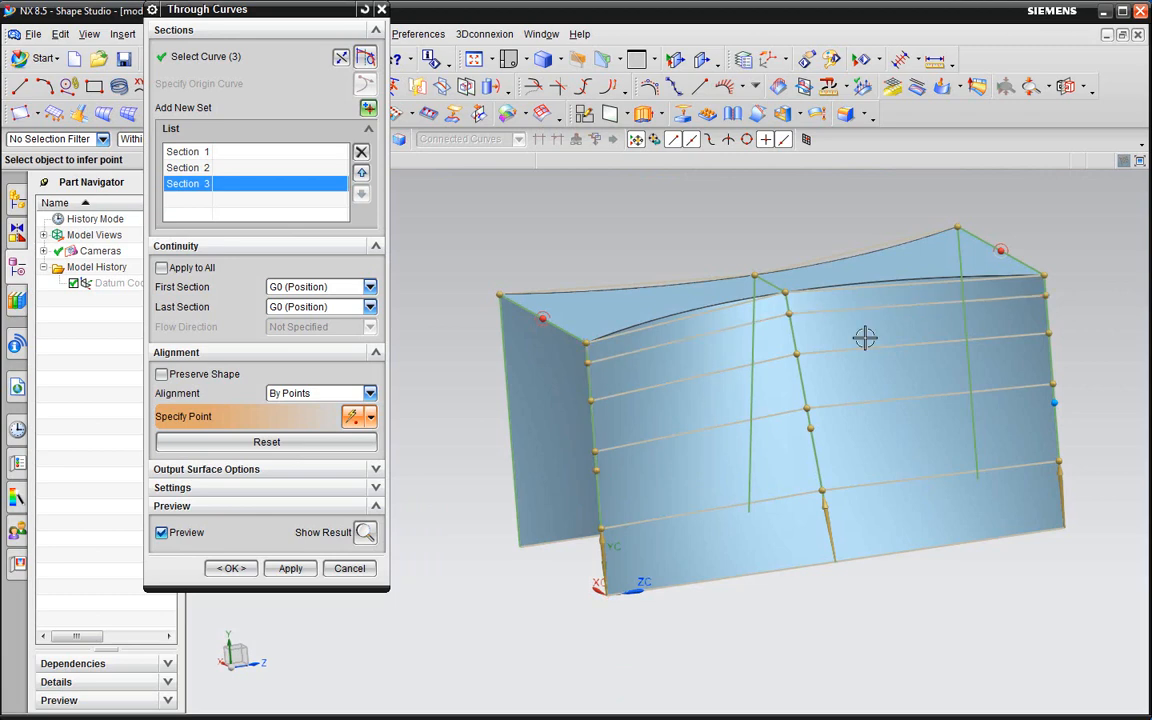
- Show the Through Curves result, examine the alignment lines against the curved side and top faces, and undo the result
middle_click_drag(866, 334, 880, 395)
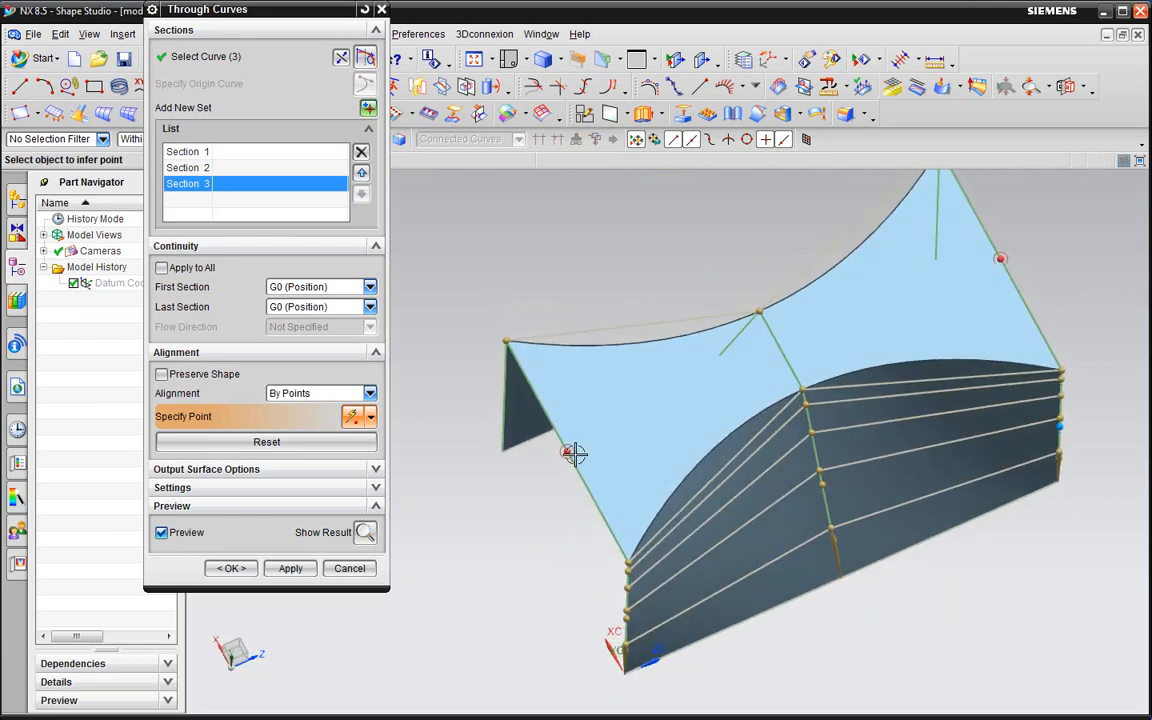
left_click(366, 533)
middle_click_drag(793, 433, 907, 453)
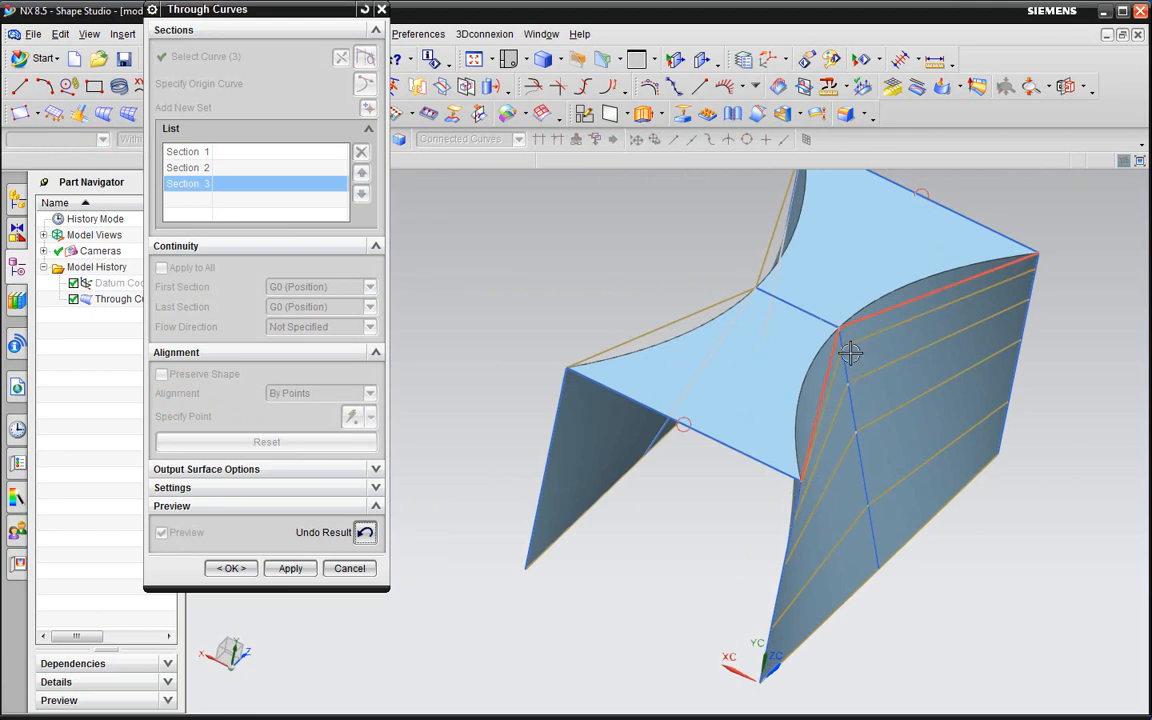
middle_click_drag(879, 445, 778, 493)
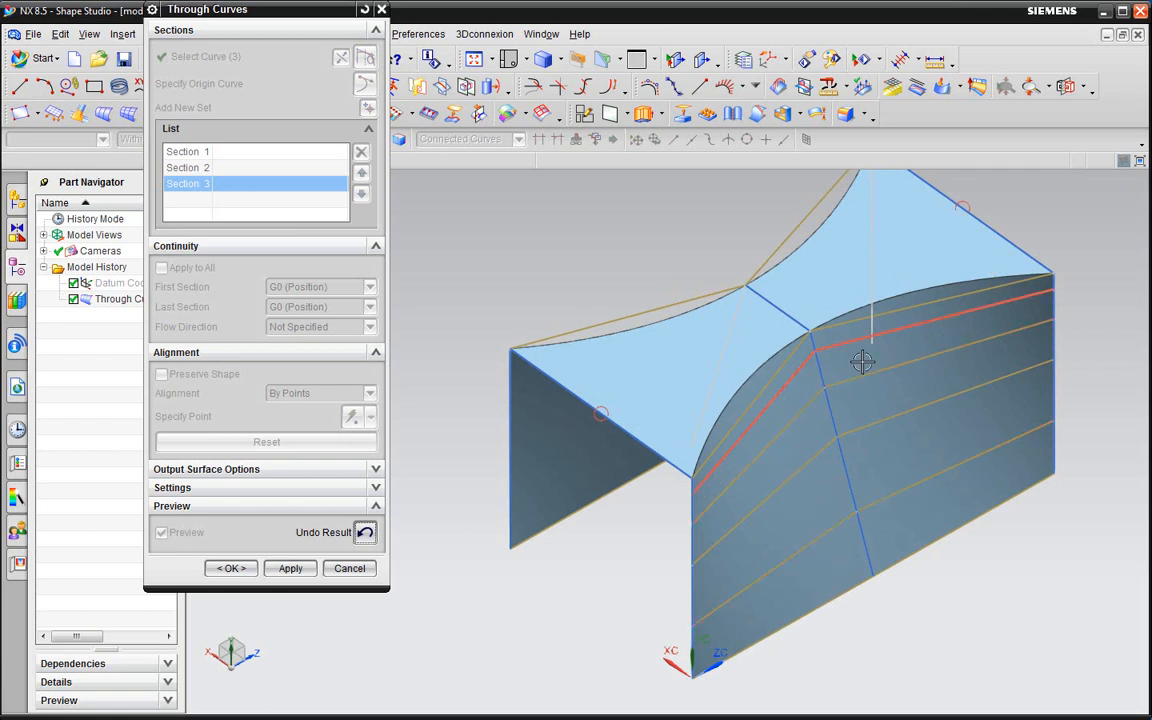
middle_click_drag(830, 365, 834, 408)
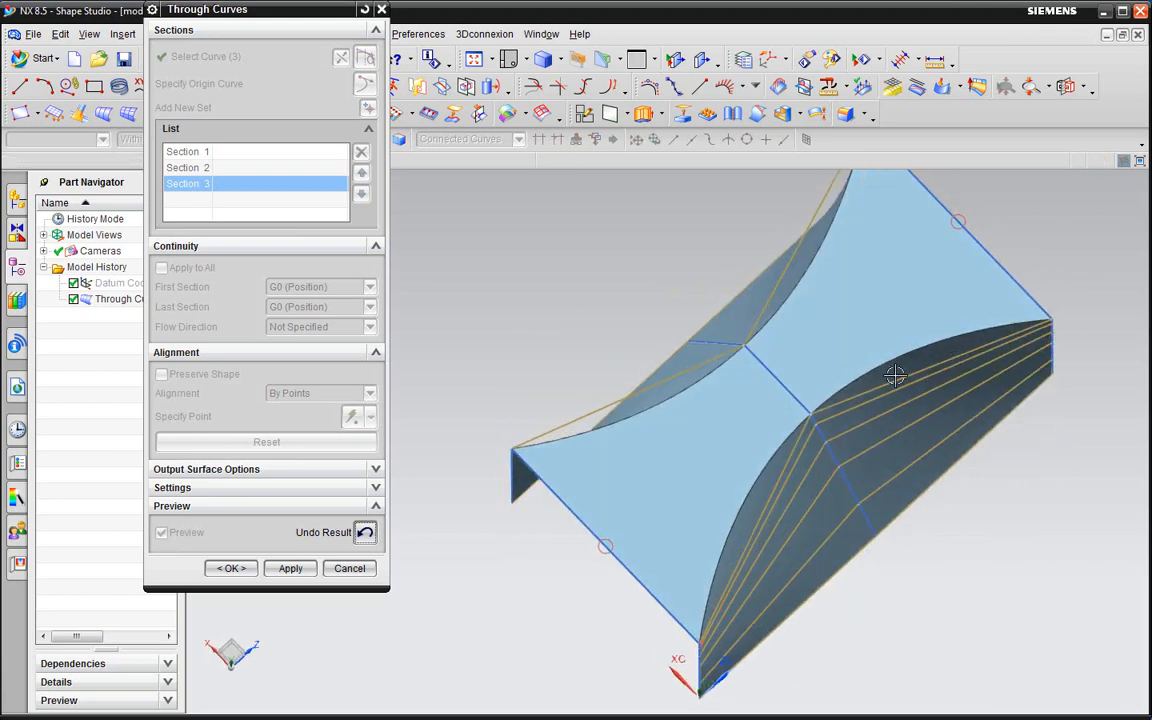
middle_click_drag(740, 437, 805, 368)
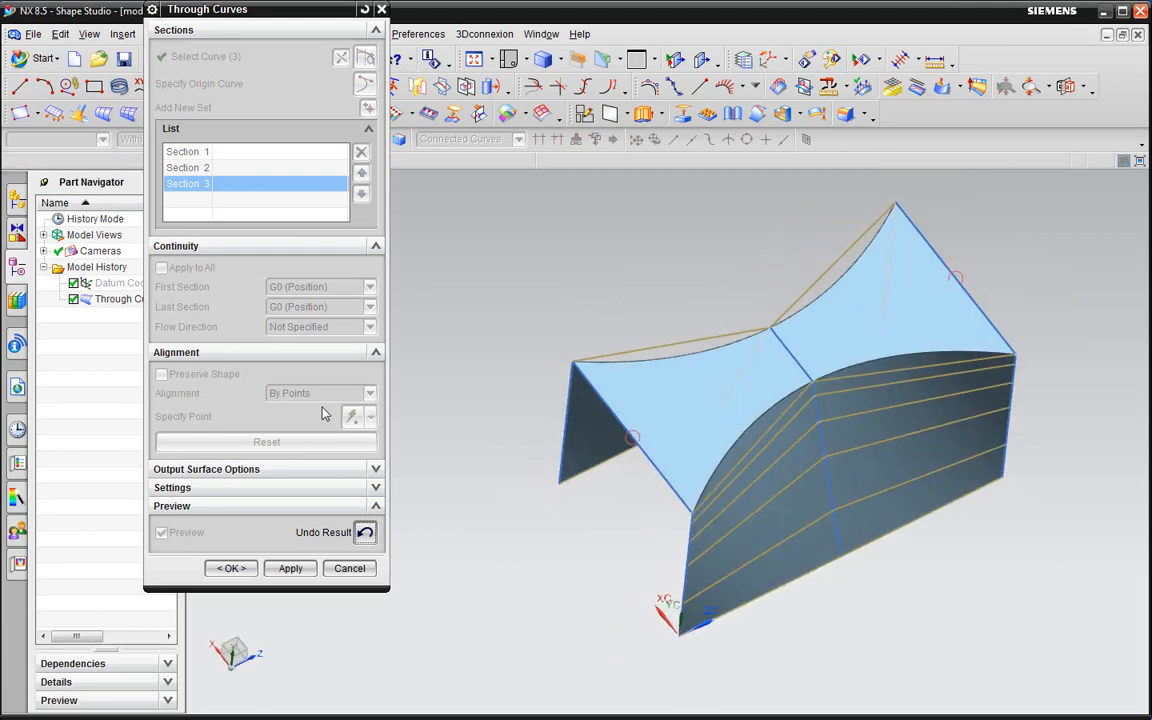
left_click(365, 532)
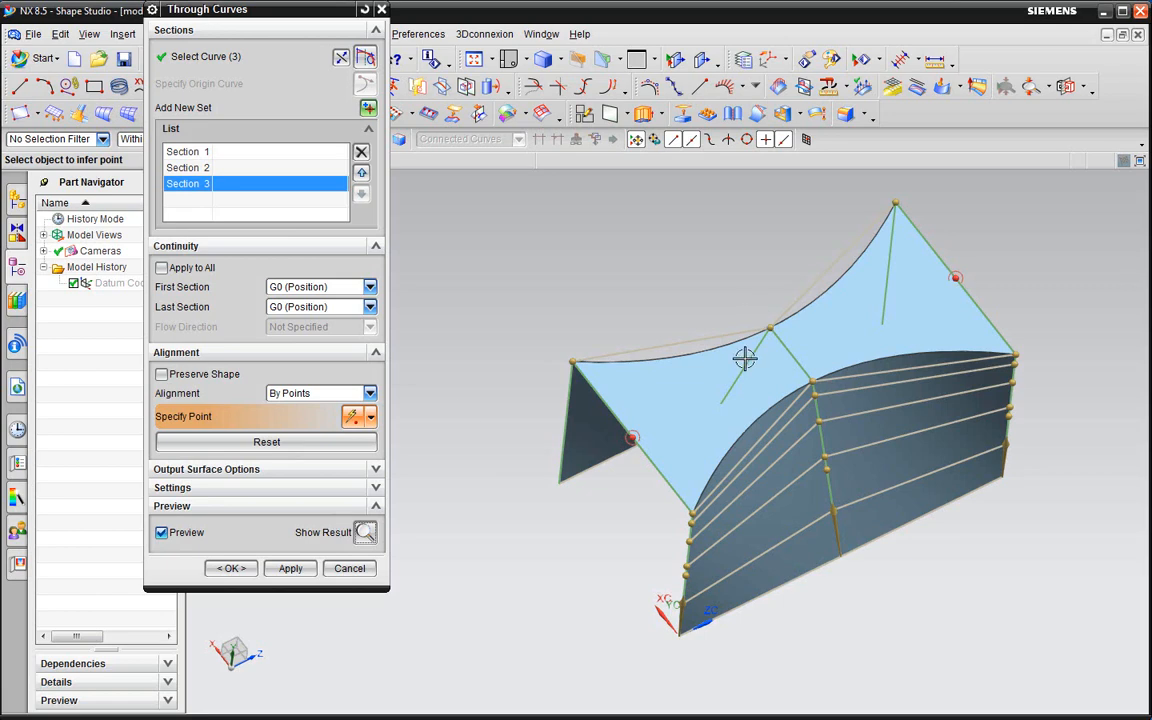
mouse_move(746, 357)
middle_mouse_down()
mouse_move(730, 321)
mouse_move(726, 349)
mouse_move(740, 334)
mouse_move(736, 343)
middle_mouse_up()
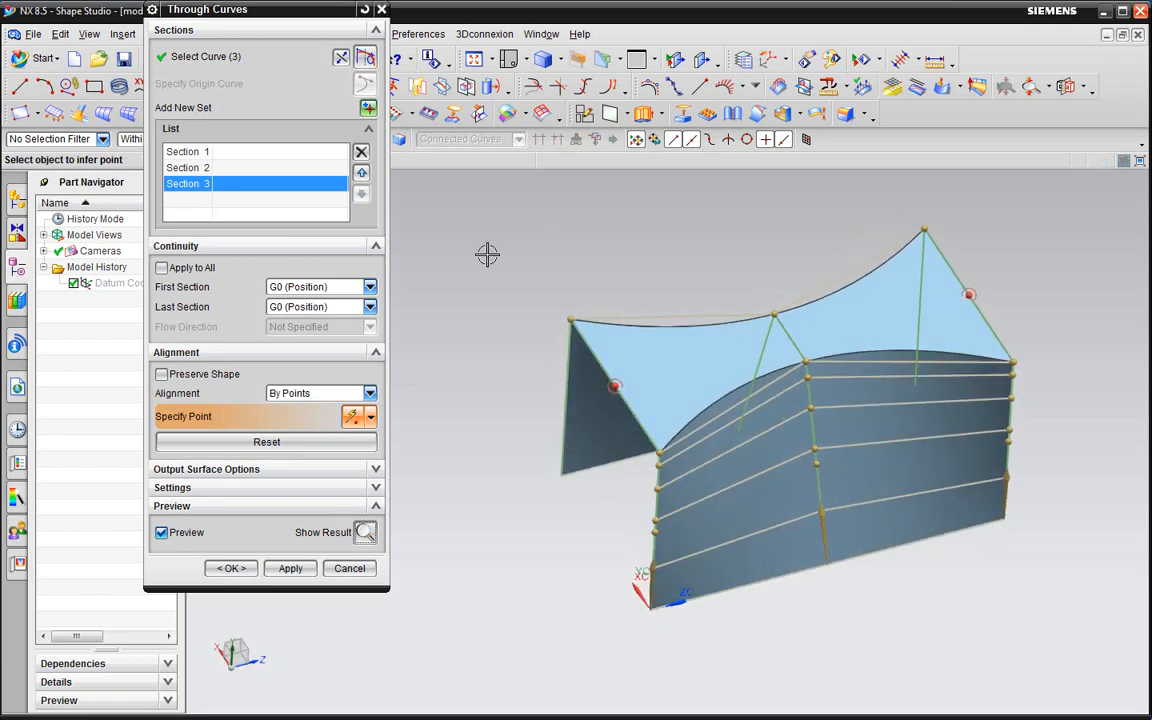
middle_click_drag(460, 240, 558, 344)
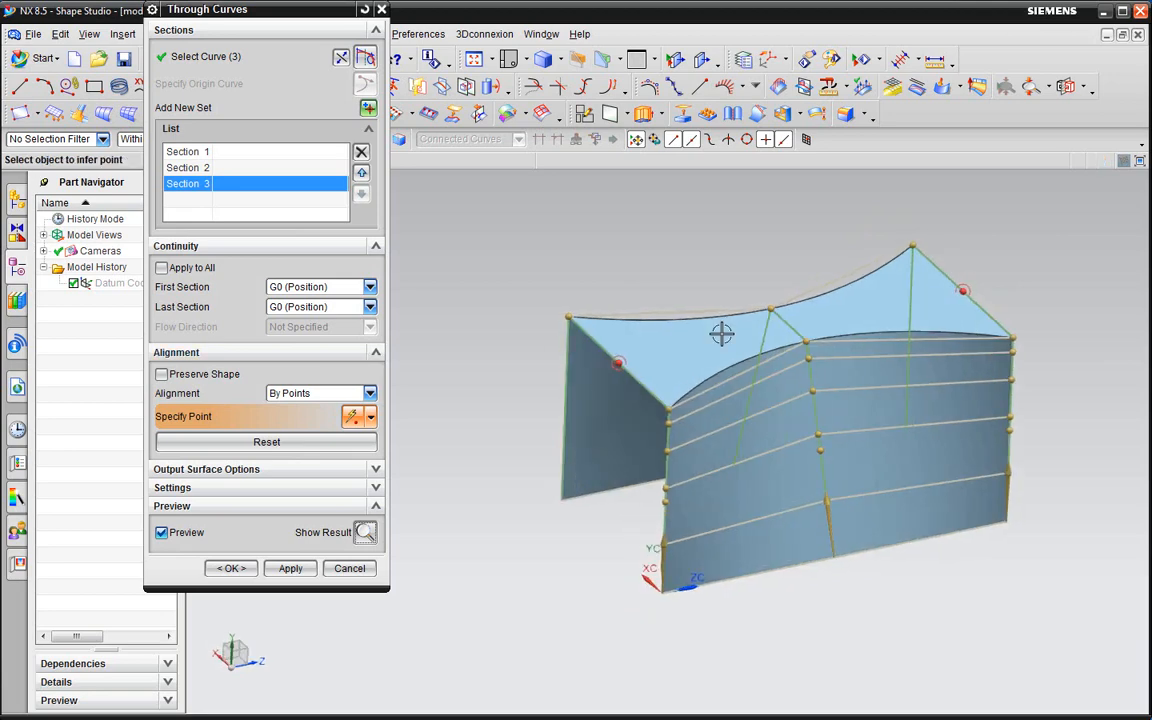
middle_click_drag(721, 334, 652, 322)
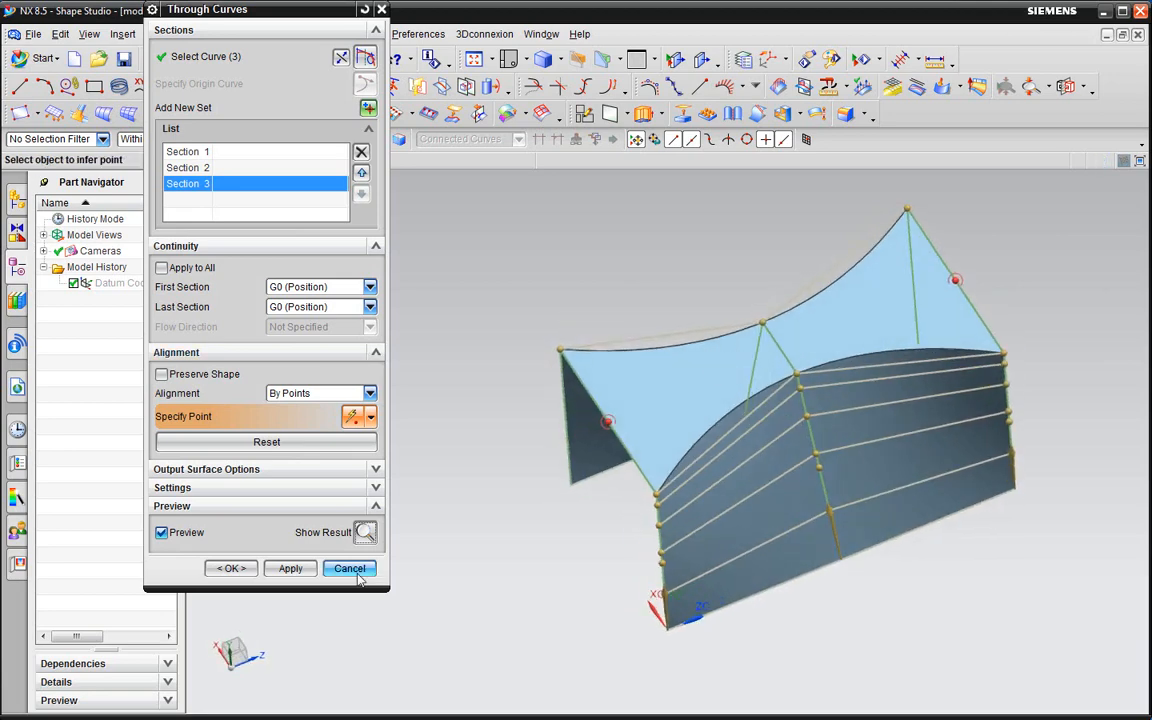
- Cancel the Through Curves surface and delete all three line profiles
left_click(350, 569)
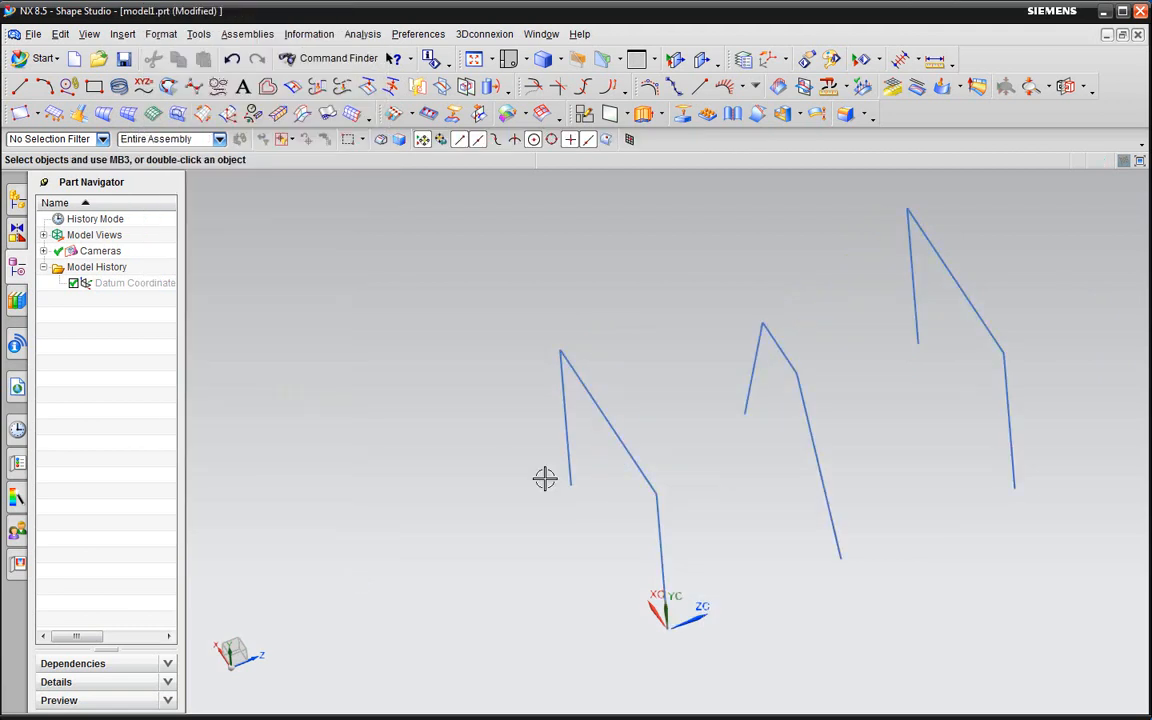
scroll(515, 440, "down", 2)
middle_click_drag(506, 432, 532, 413)
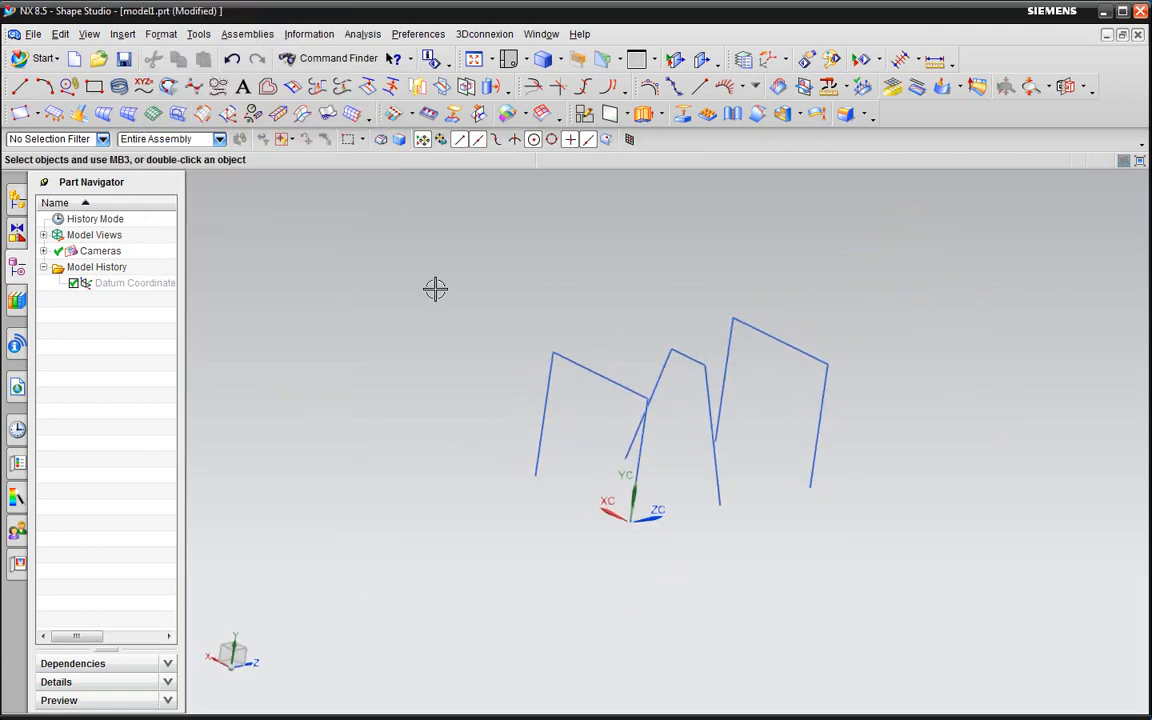
left_click_drag(365, 247, 901, 624)
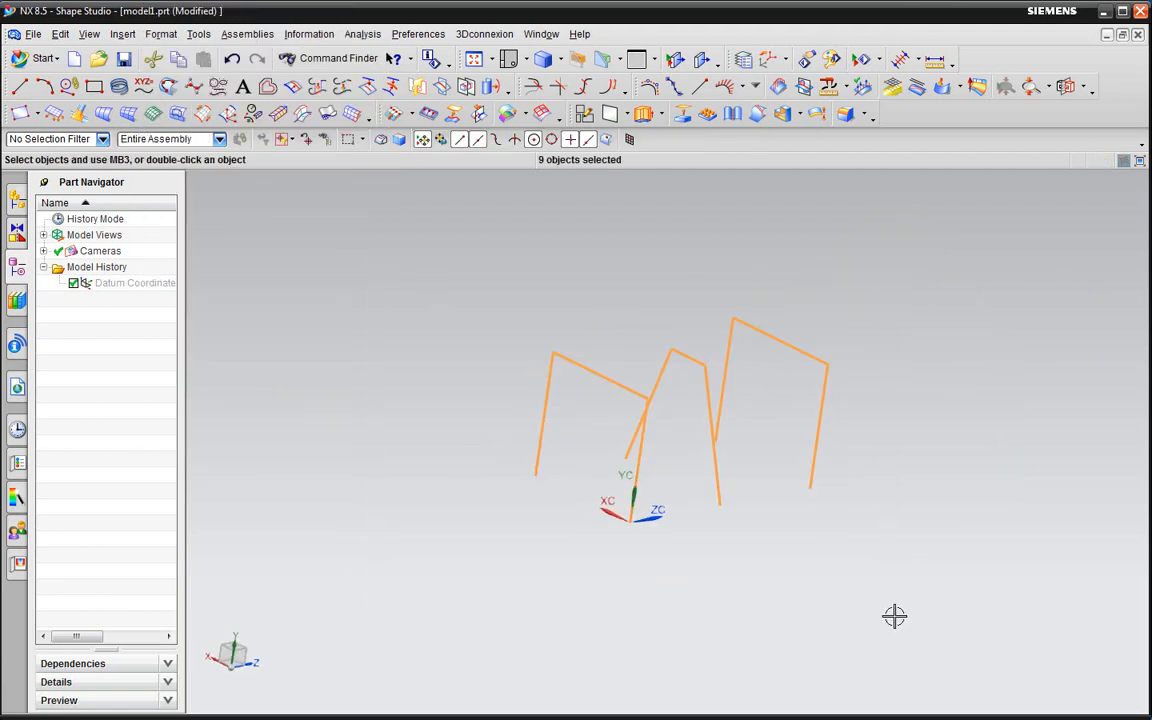
key("Delete")
mouse_move(658, 470)
middle_mouse_down()
mouse_move(650, 458)
mouse_move(640, 482)
middle_mouse_up()
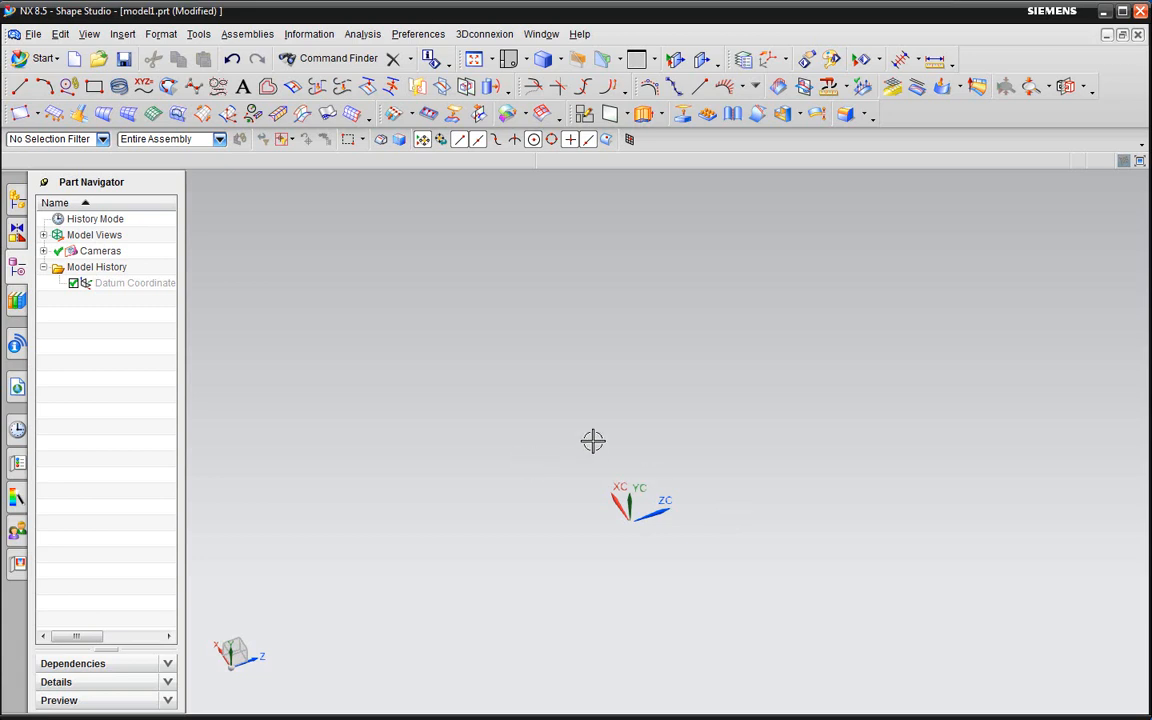
- Browse for a part to open on drive D, through 3DVS_CURSOS, Cursos_NX, CAD, Aulas and GRAVACOES to the Aula60 folder
left_click(100, 60)
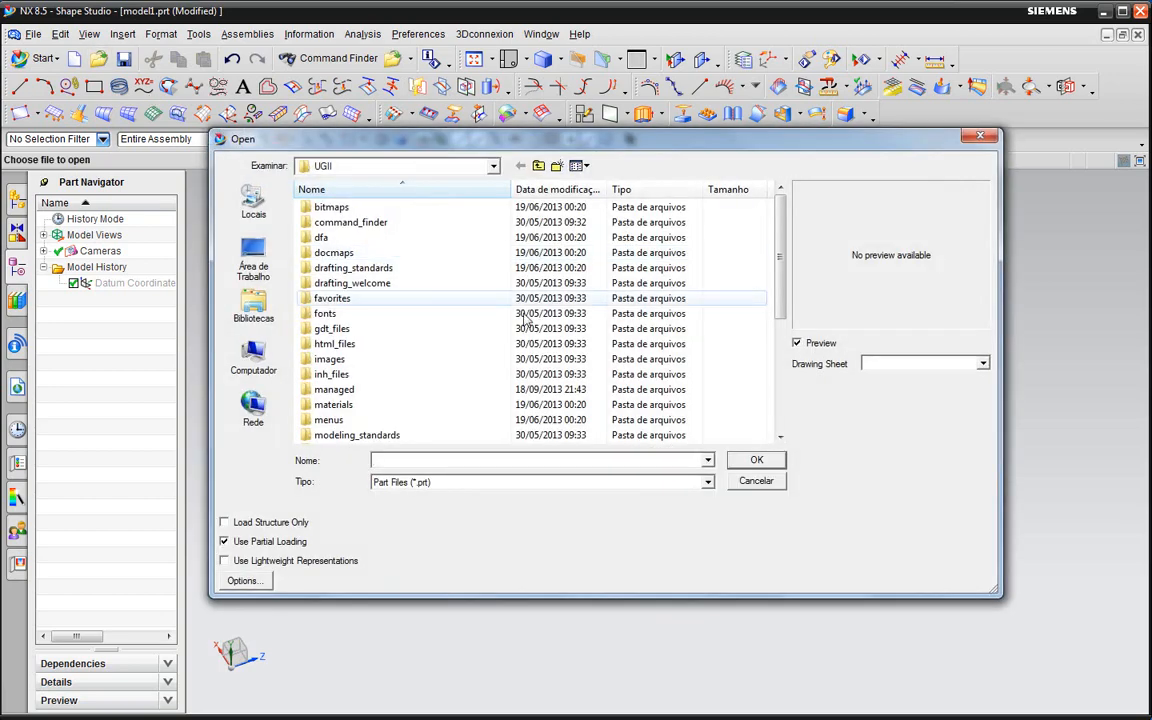
left_click(262, 362)
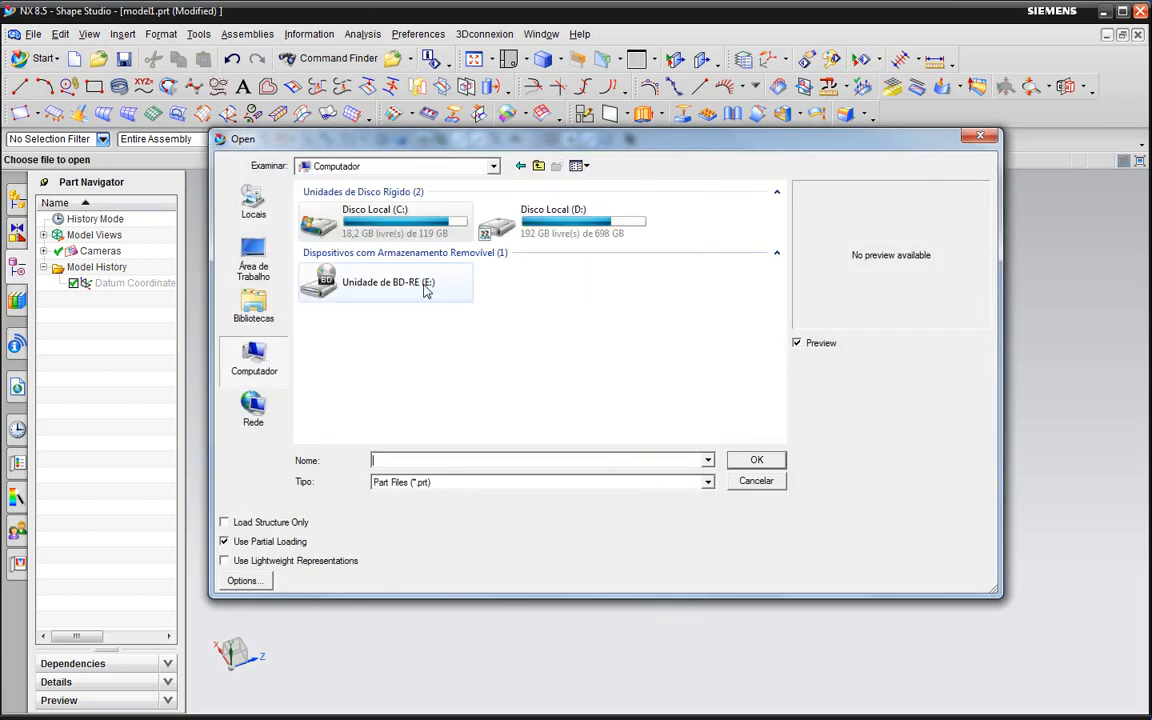
double_click(545, 212)
double_click(350, 222)
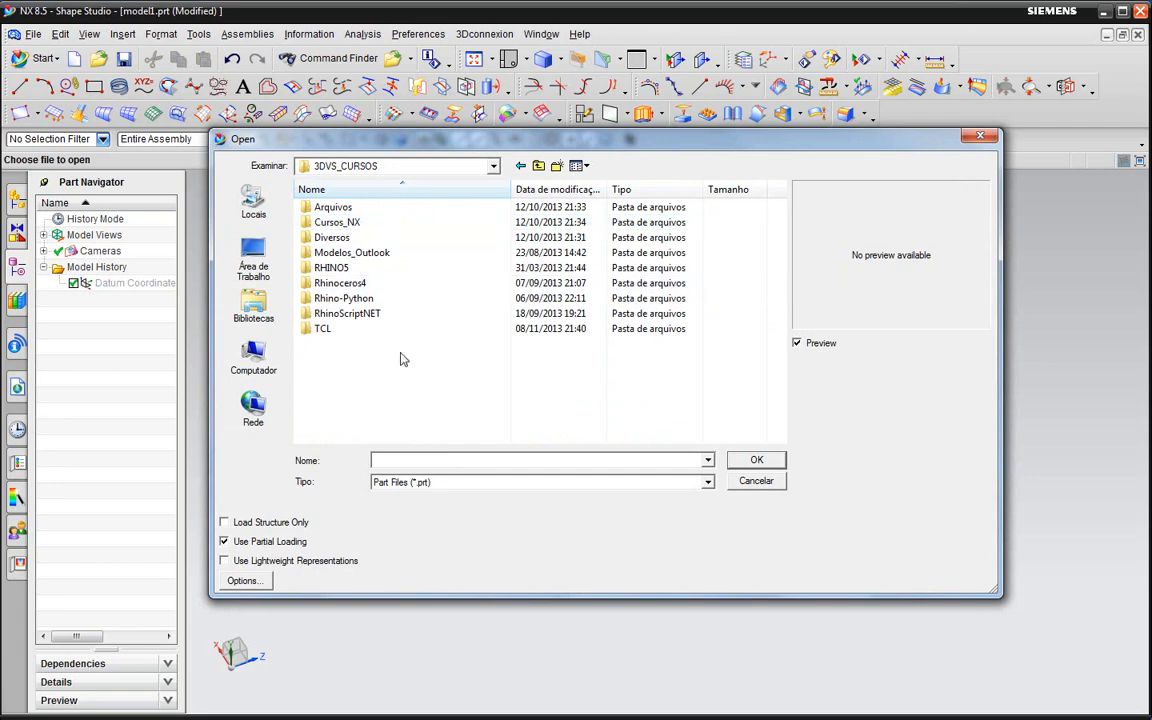
double_click(356, 222)
double_click(322, 222)
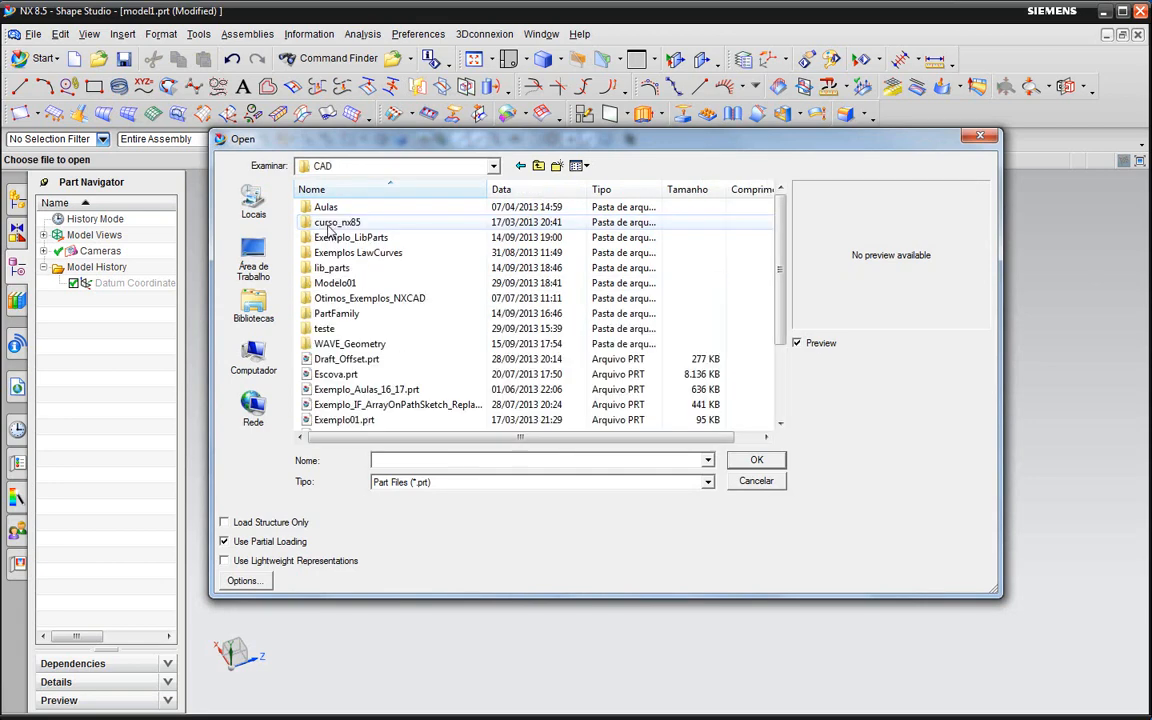
double_click(328, 207)
double_click(375, 215)
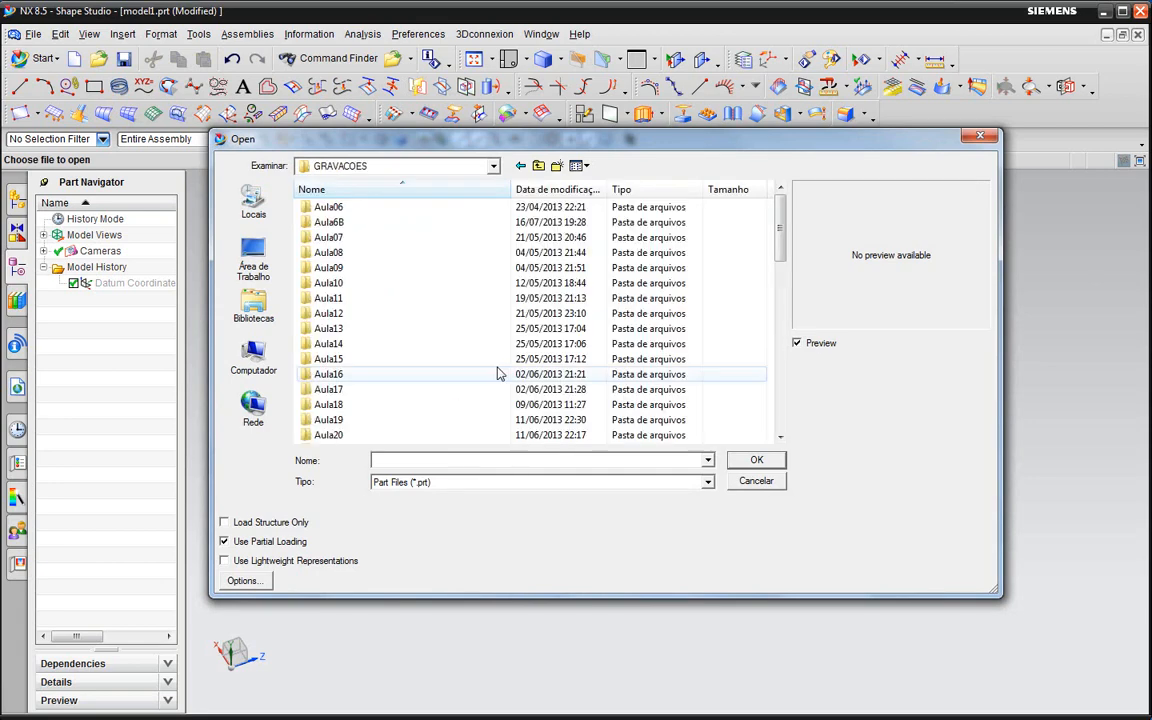
scroll(496, 373, "down", 12)
double_click(328, 435)
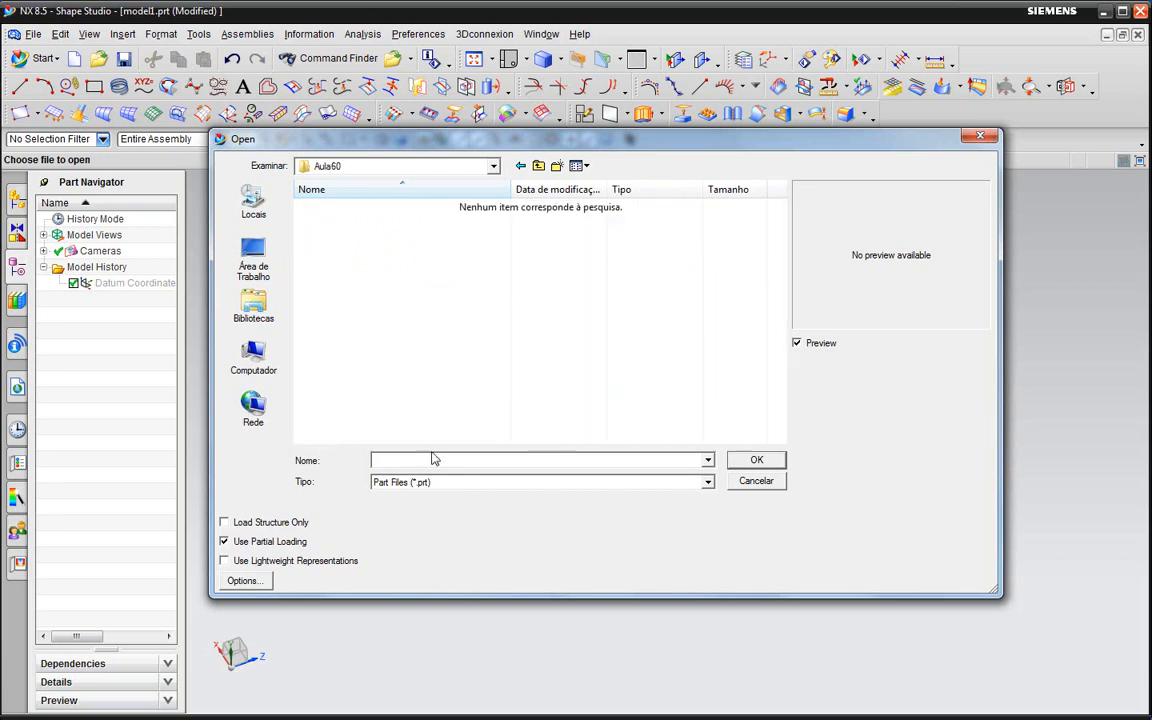
- List the IGES Files (*.igs) in the folder and open Ruled-01.igs
left_click(435, 482)
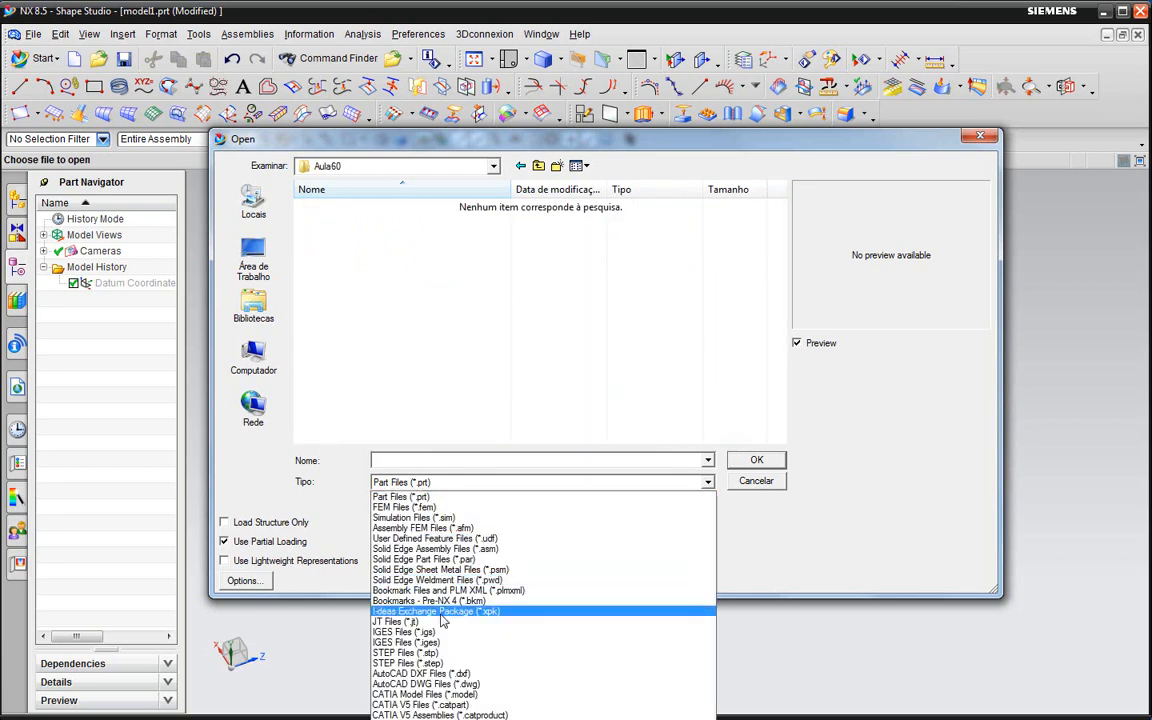
left_click(420, 632)
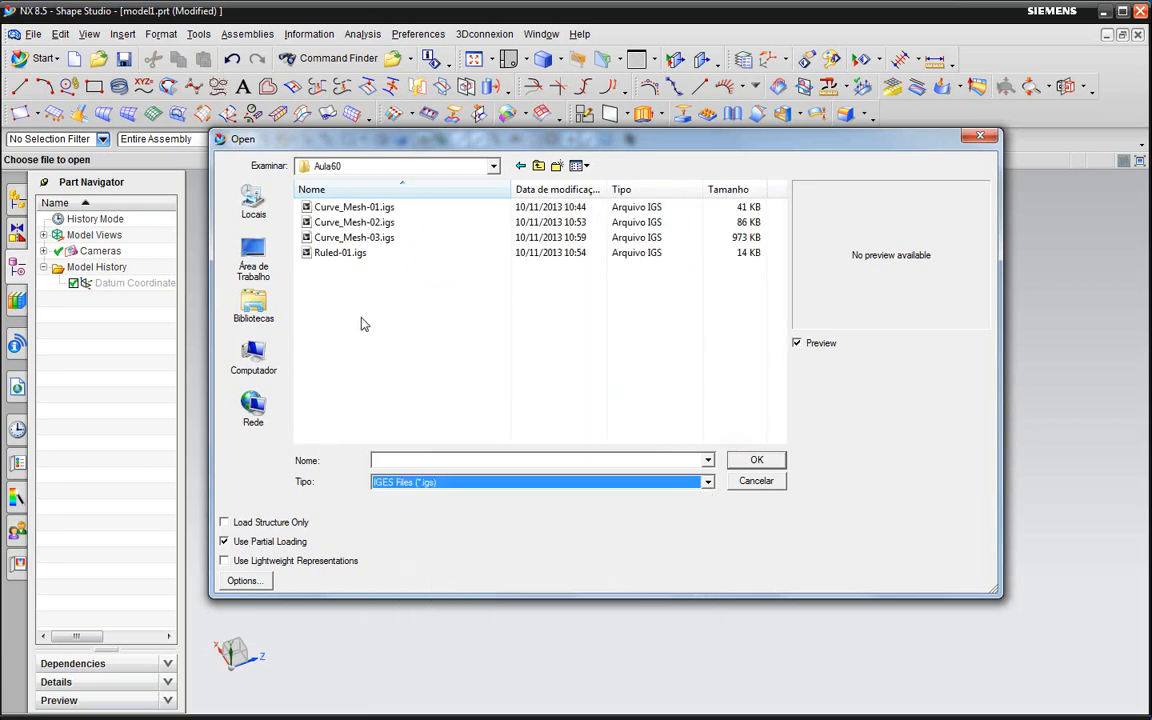
left_click(360, 252)
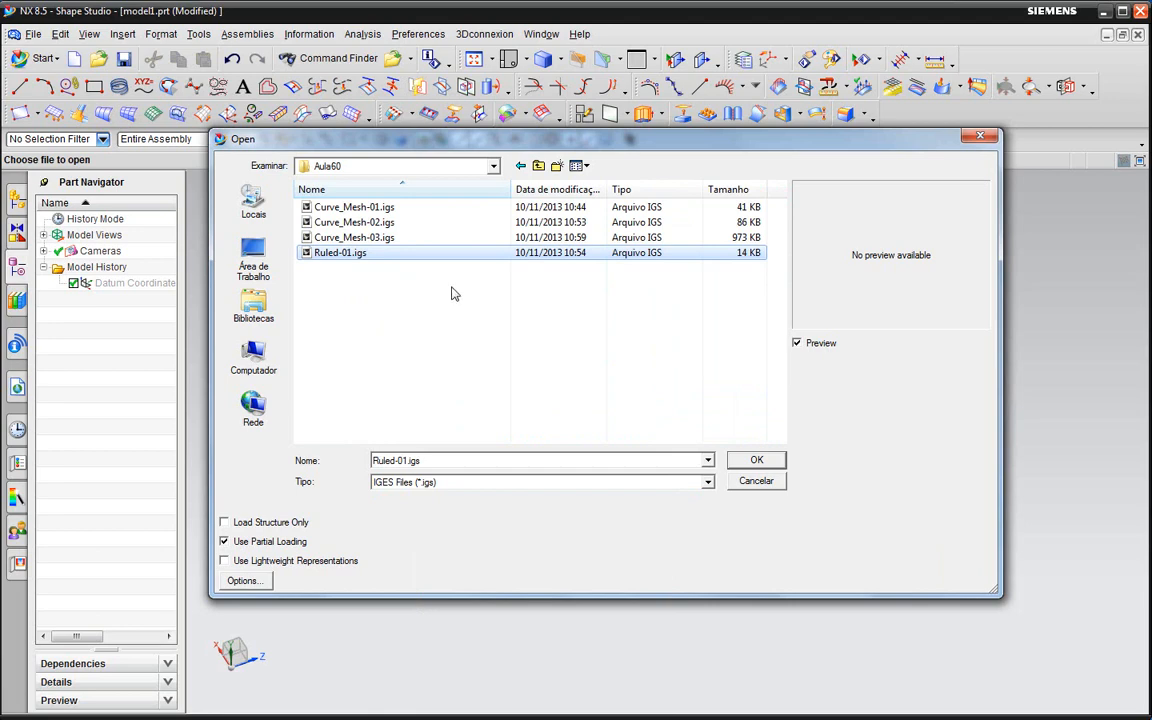
left_click(752, 462)
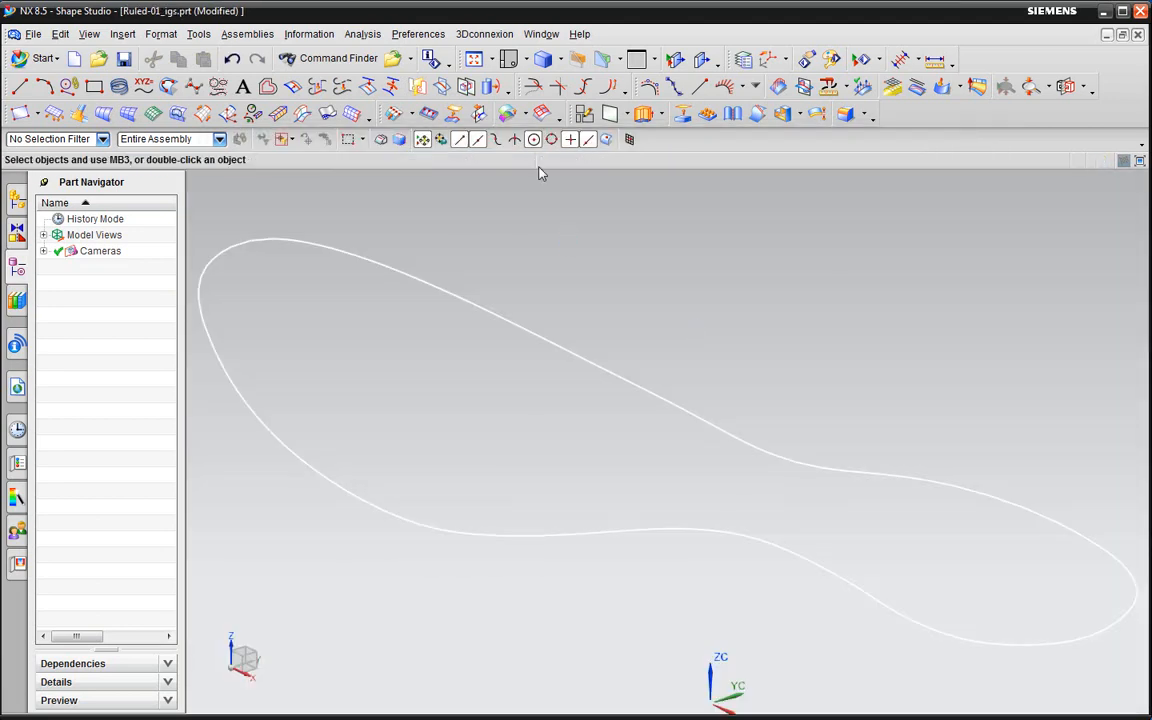
- Change the view background to Graduated Dark Grey so the white sole-shaped outline stands out
left_click(637, 60)
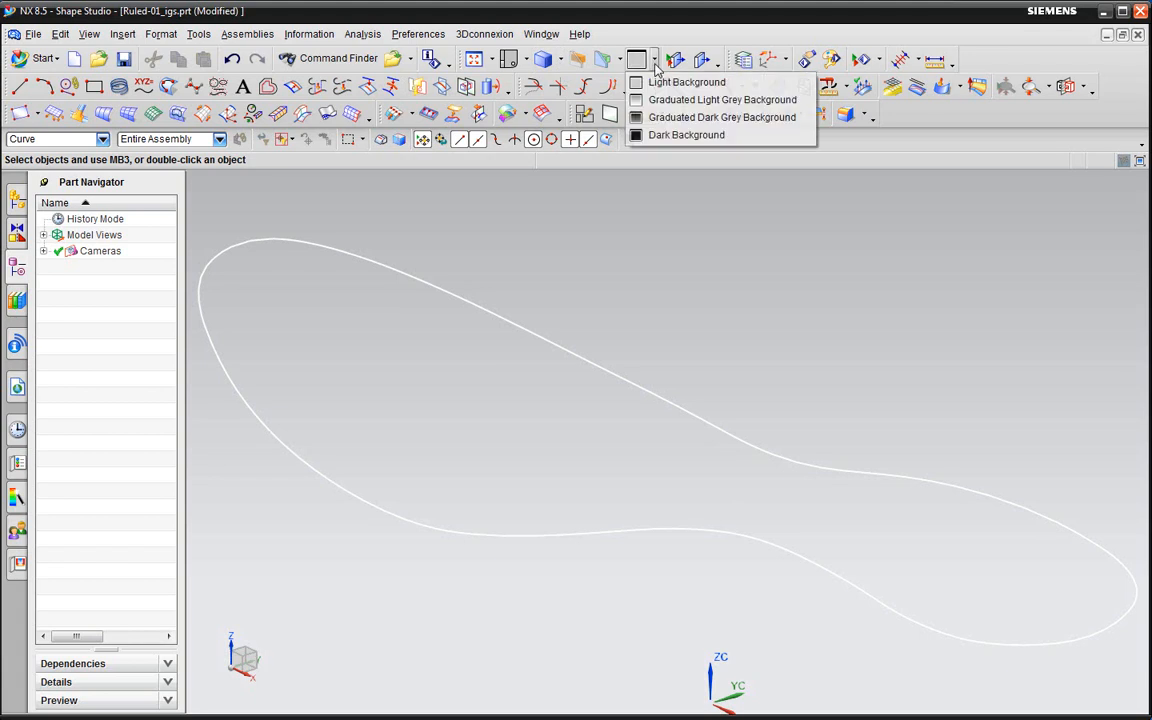
left_click(650, 116)
scroll(681, 286, "down", 3)
middle_click_drag(681, 286, 747, 306)
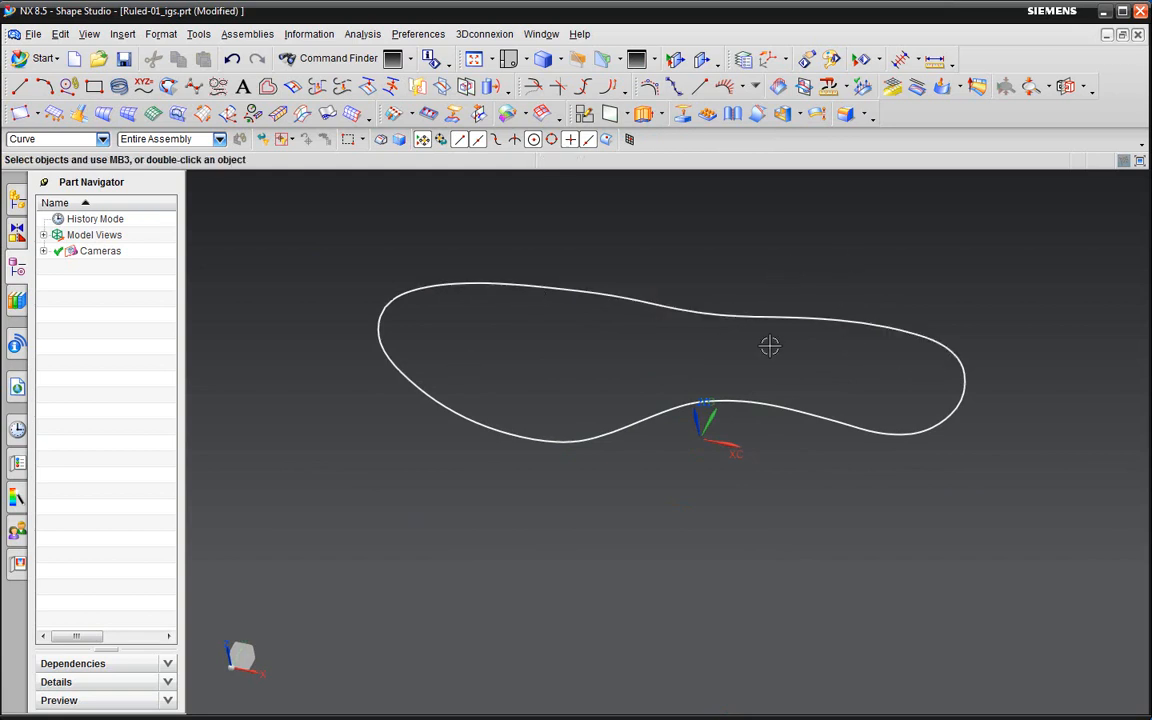
middle_click_drag(770, 346, 785, 254)
middle_click_drag(813, 266, 815, 311)
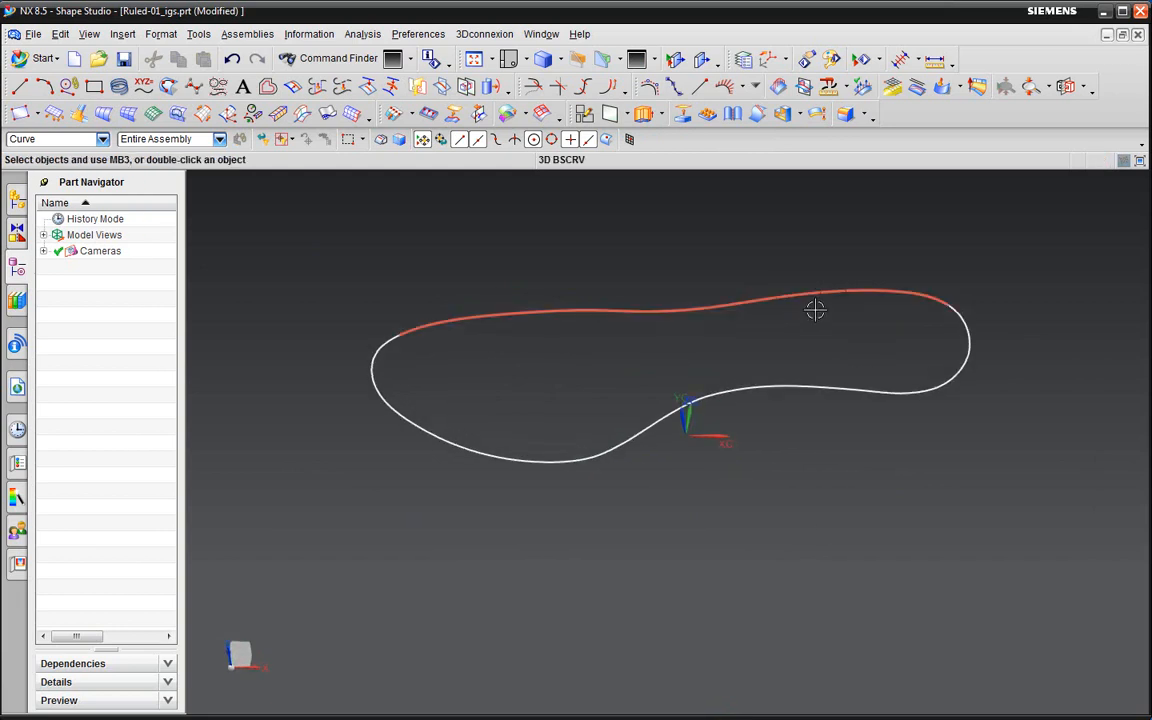
- Examine the sole outline by selecting its two long splines and two end splines one by one, and clear the selection
left_click(802, 396)
left_click(805, 308)
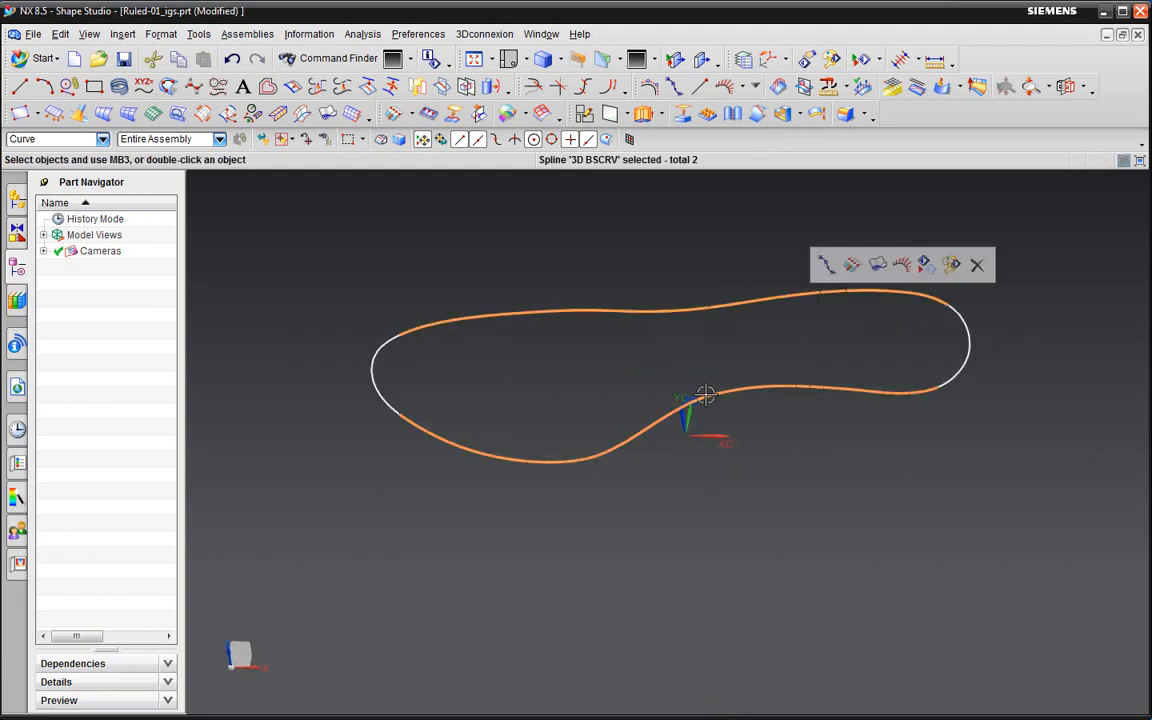
left_click(388, 369)
left_click(967, 330)
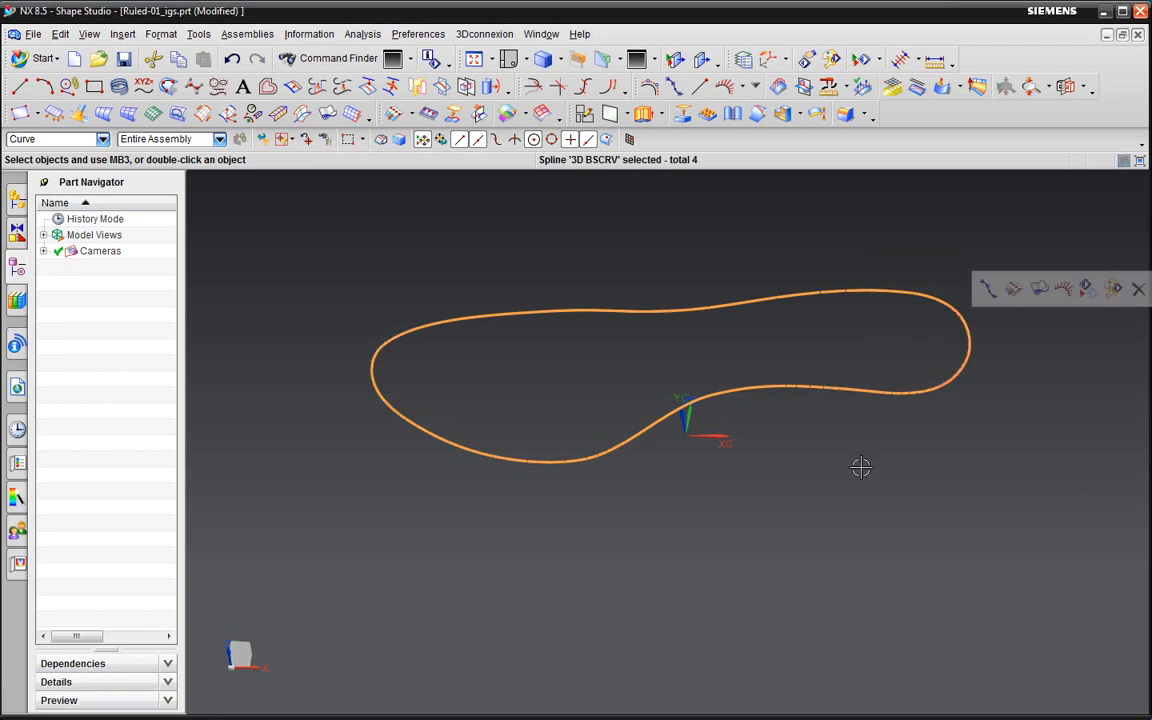
key("Escape")
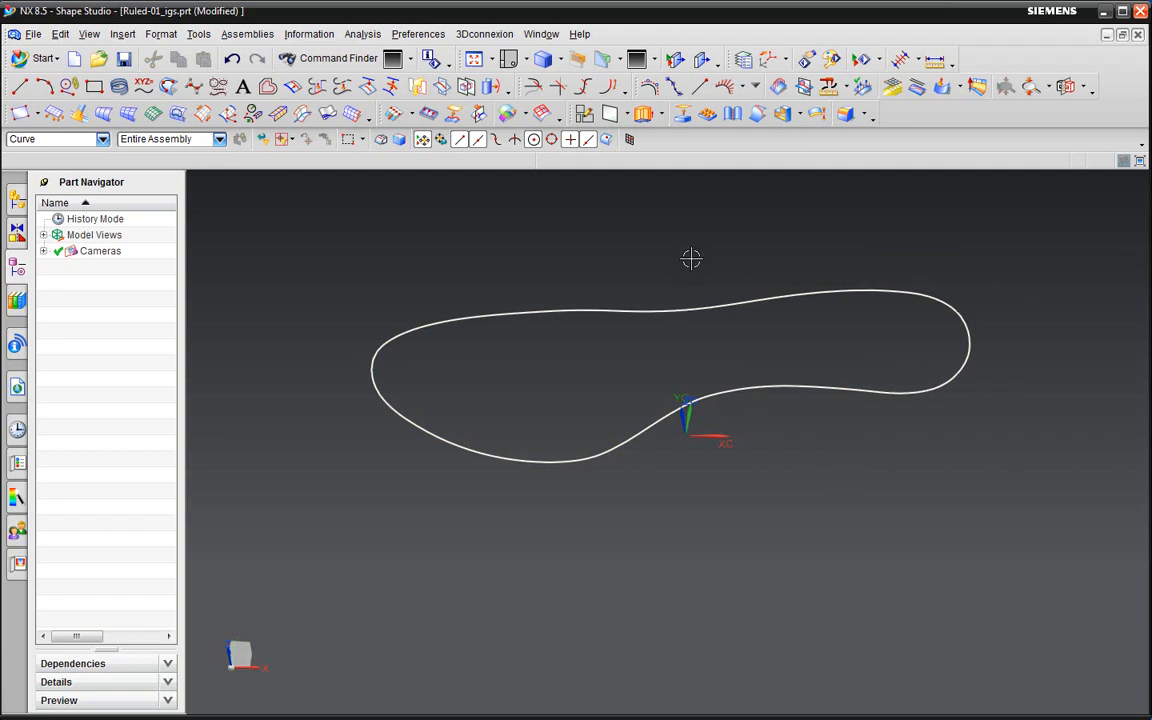
- Start a Ruled surface for the sole outline
left_click(123, 34)
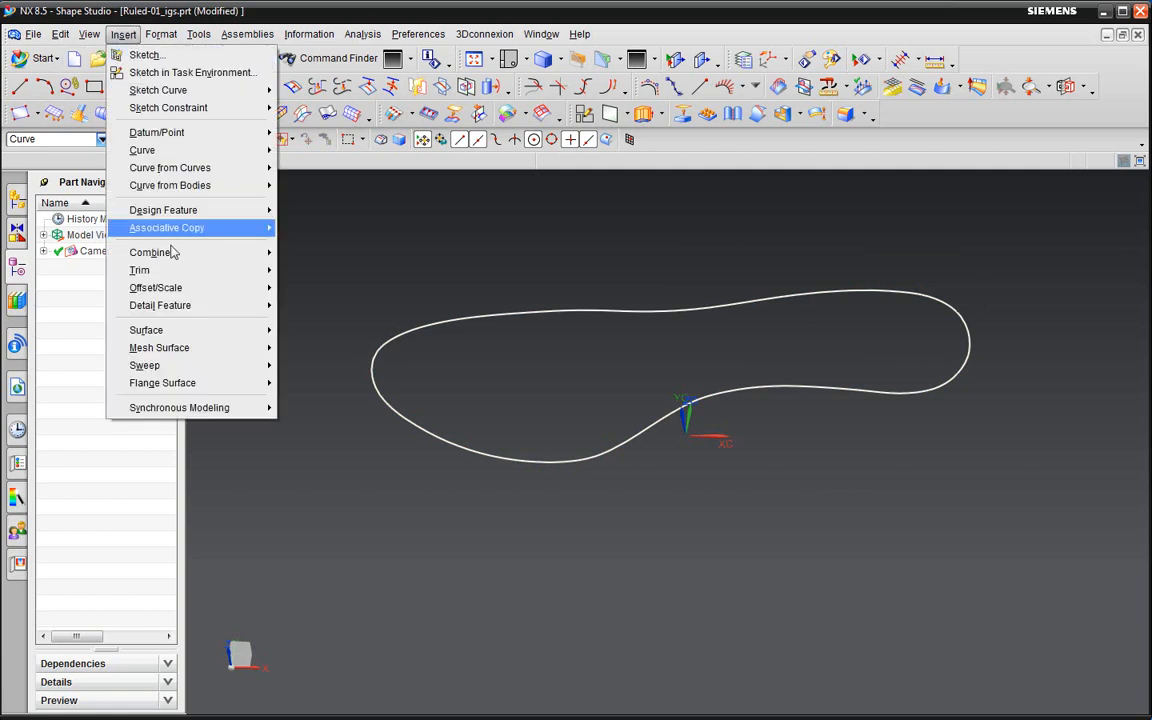
mouse_move(177, 347)
left_click(312, 347)
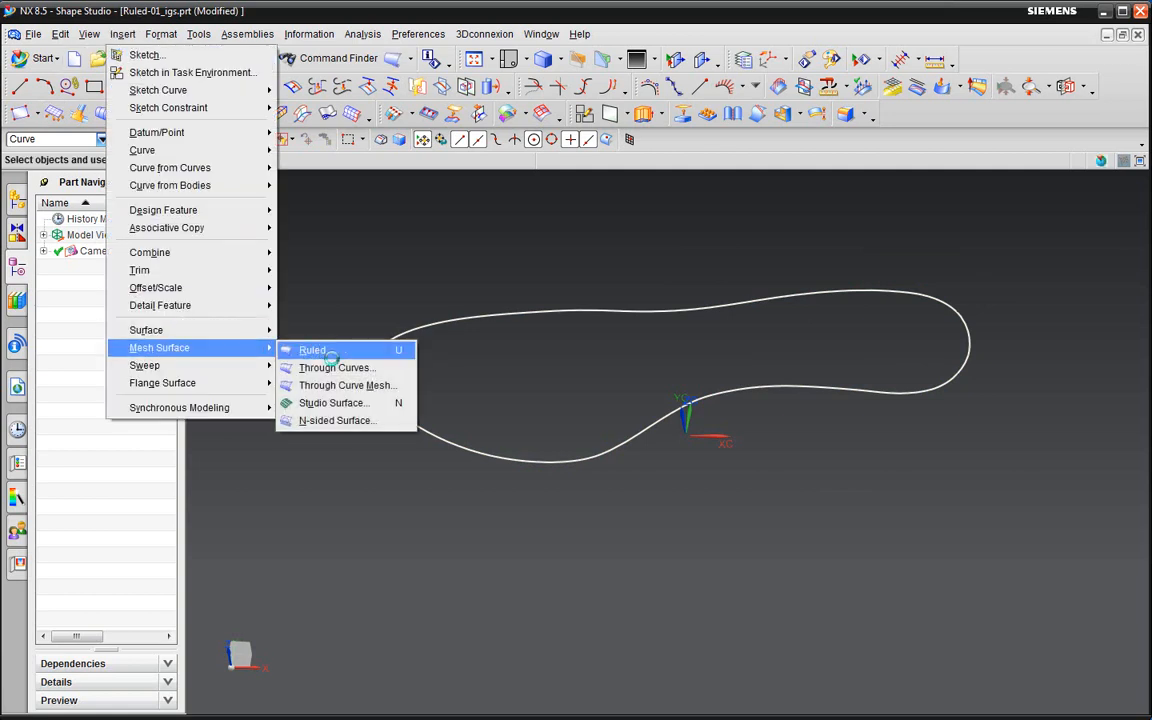
scroll(897, 373, "down", 2)
scroll(882, 355, "up", 3)
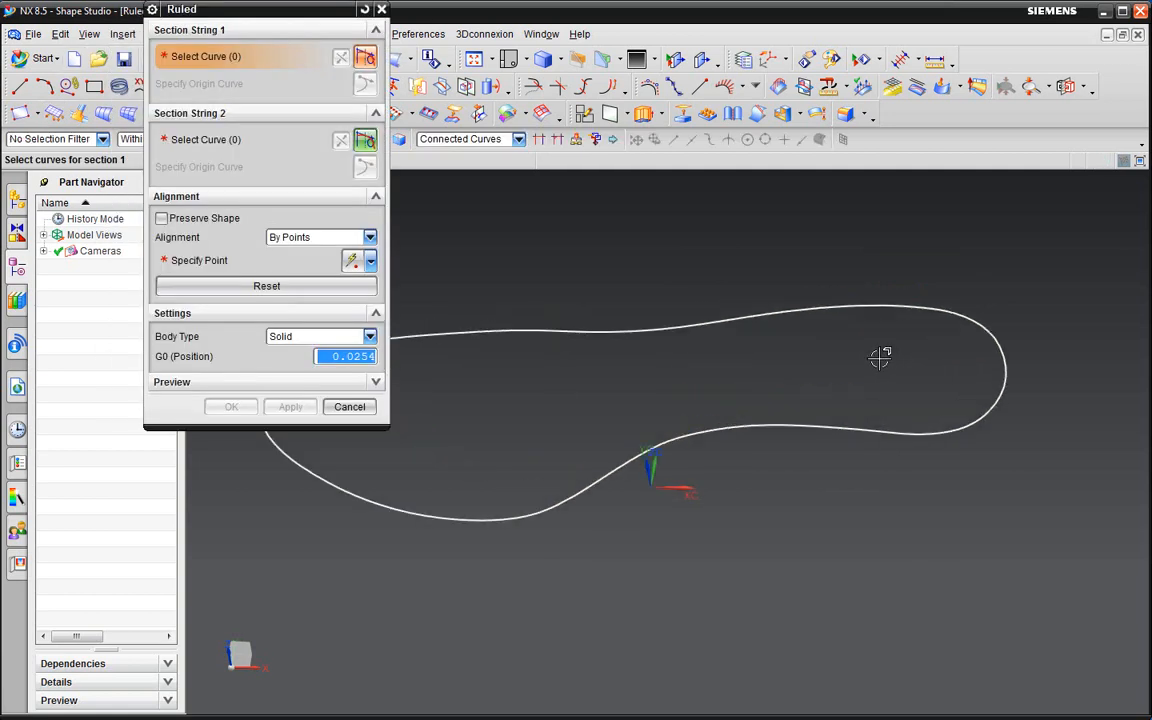
left_click(898, 319)
scroll(935, 355, "down", 2)
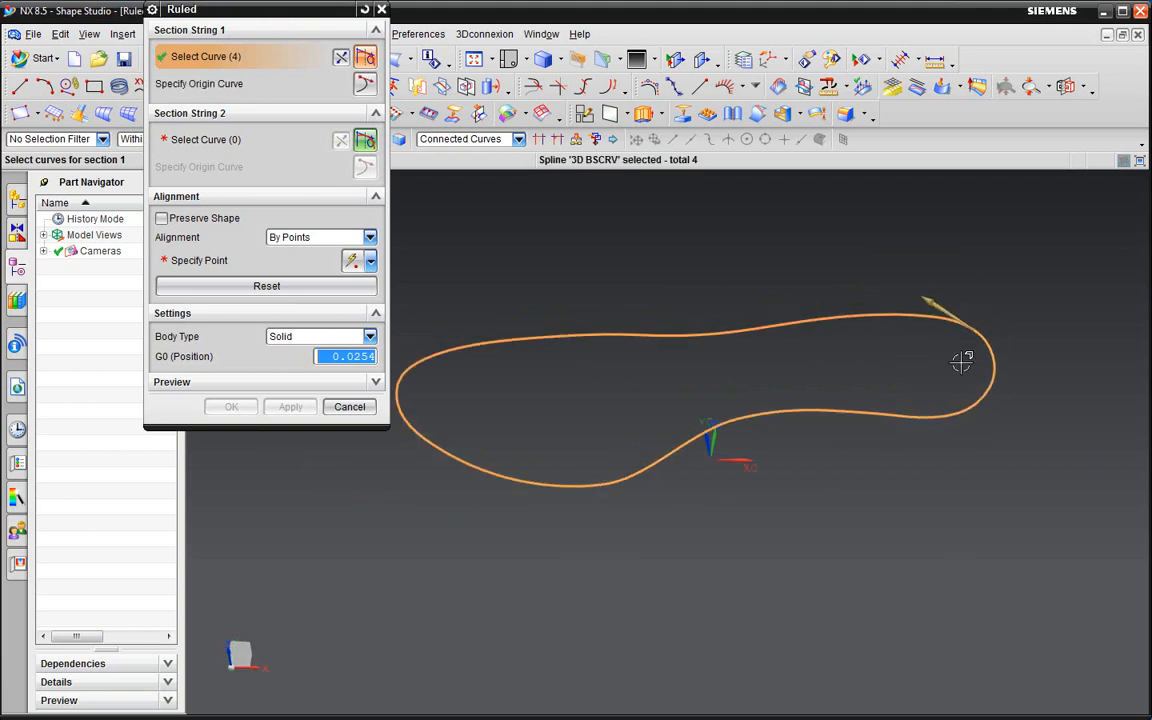
left_click_drag(413, 256, 958, 474, "shift")
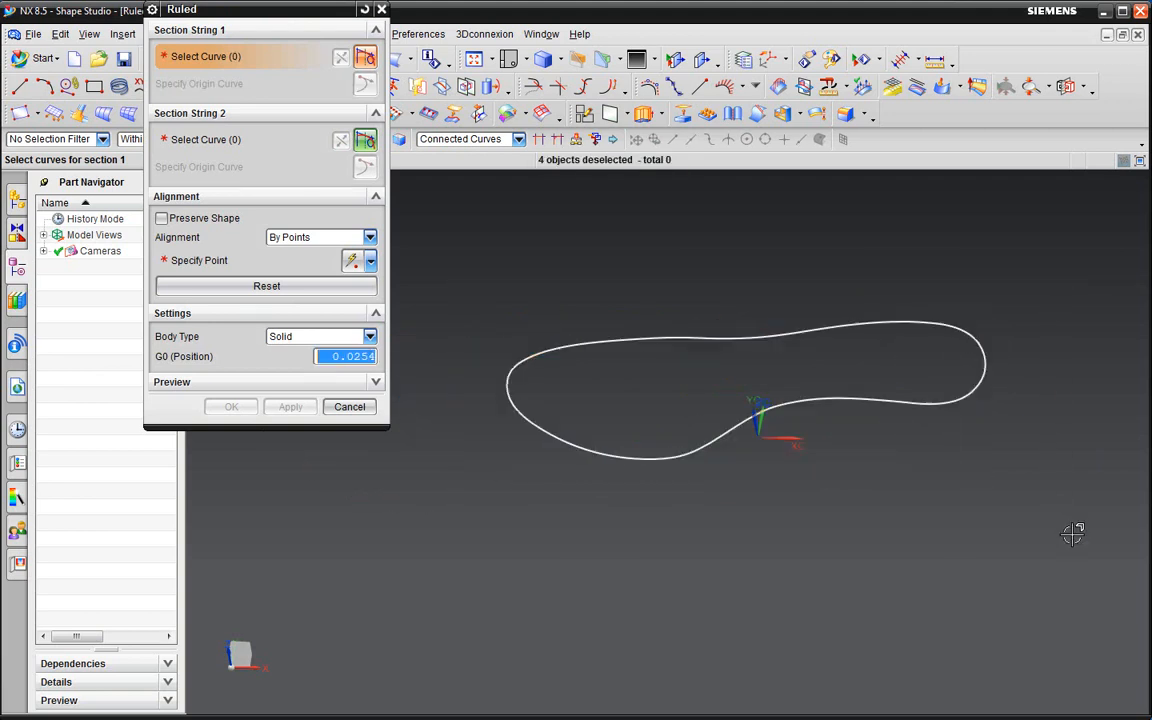
- Restrict curve picking to Single Curve and choose the outline's upper long spline as the Ruled surface's first section
left_click(455, 141)
left_click(440, 155)
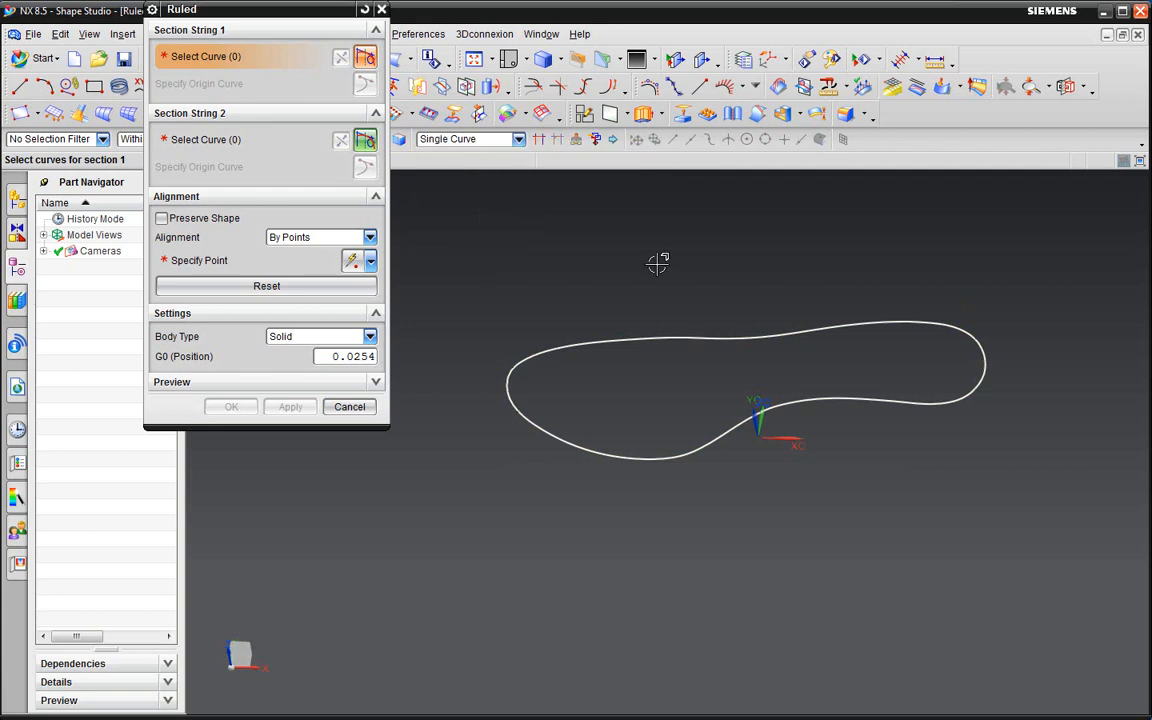
left_click(913, 333)
middle_click(932, 378)
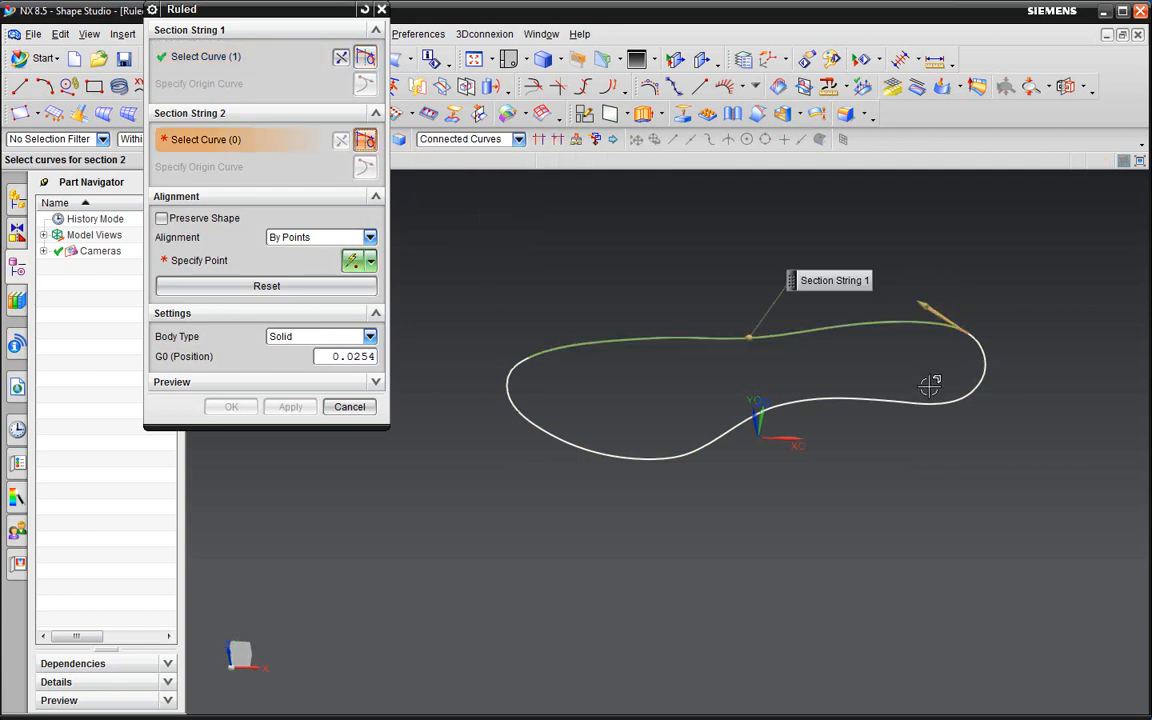
left_click(932, 413)
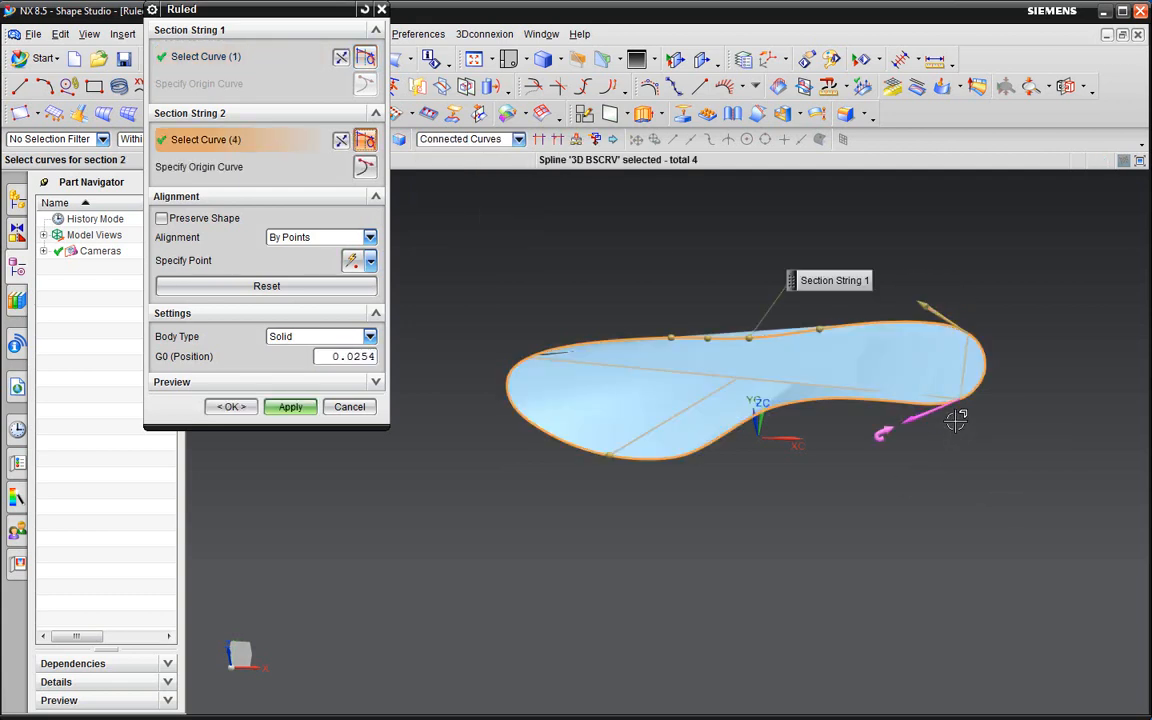
left_click(785, 405, "shift")
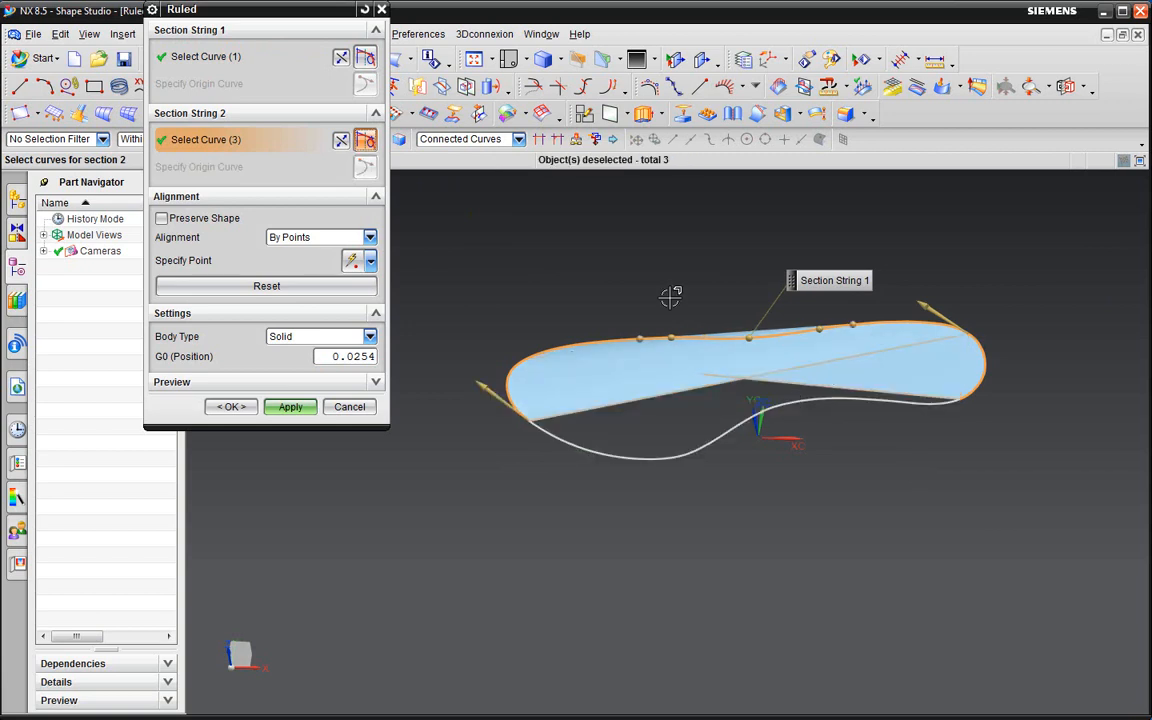
key("Escape")
- Set the second section's curve rule to Single Curve and pick the outline's lower long spline
left_click(453, 142)
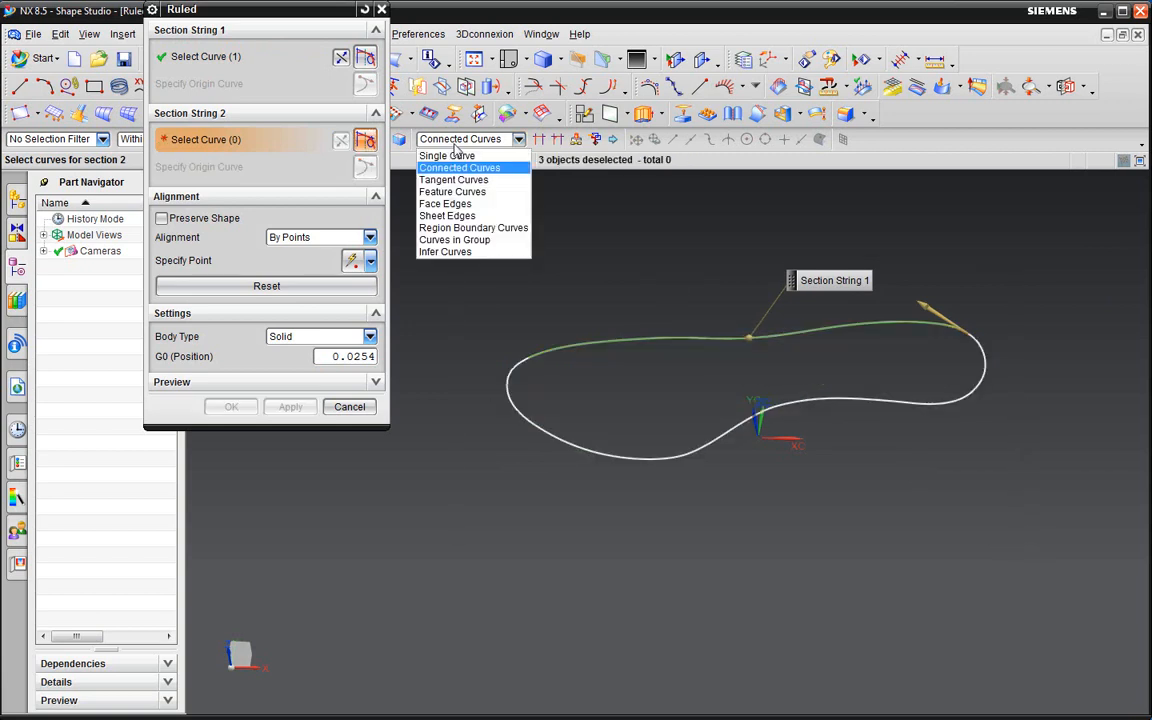
left_click(460, 153)
left_click(928, 404)
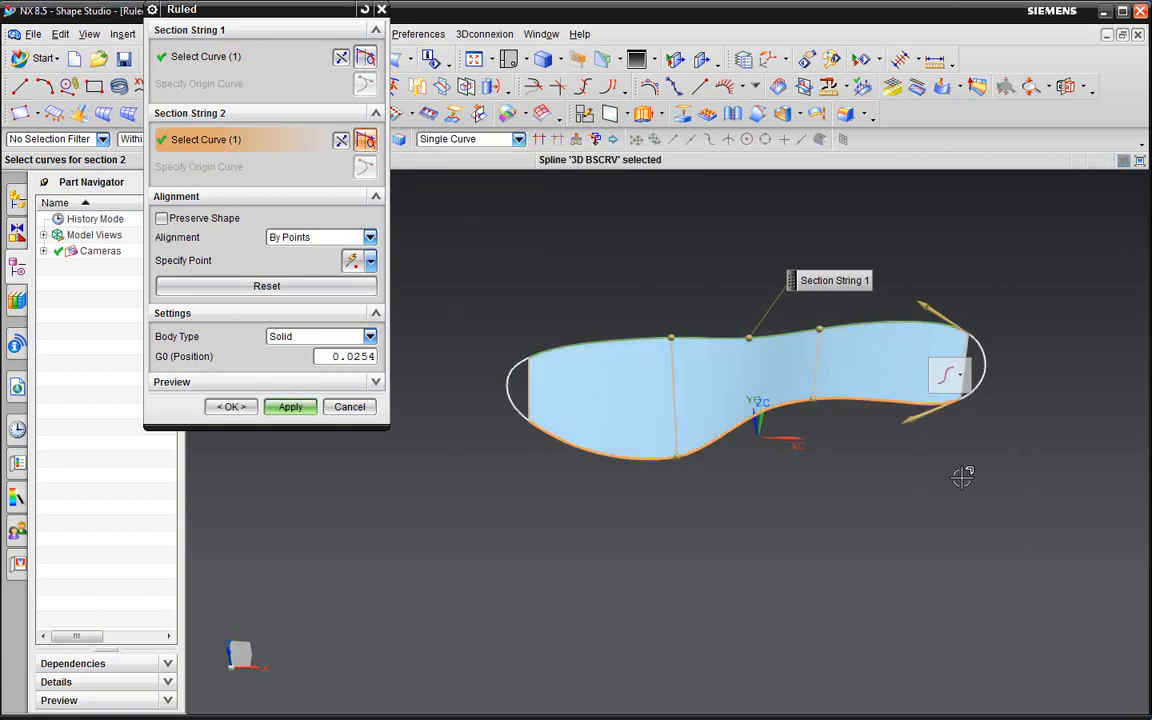
- Shift the two alignment points along the second section to straighten the alignment lines, and apply the Ruled surface
middle_click_drag(745, 371, 869, 368)
scroll(832, 362, "up", 2)
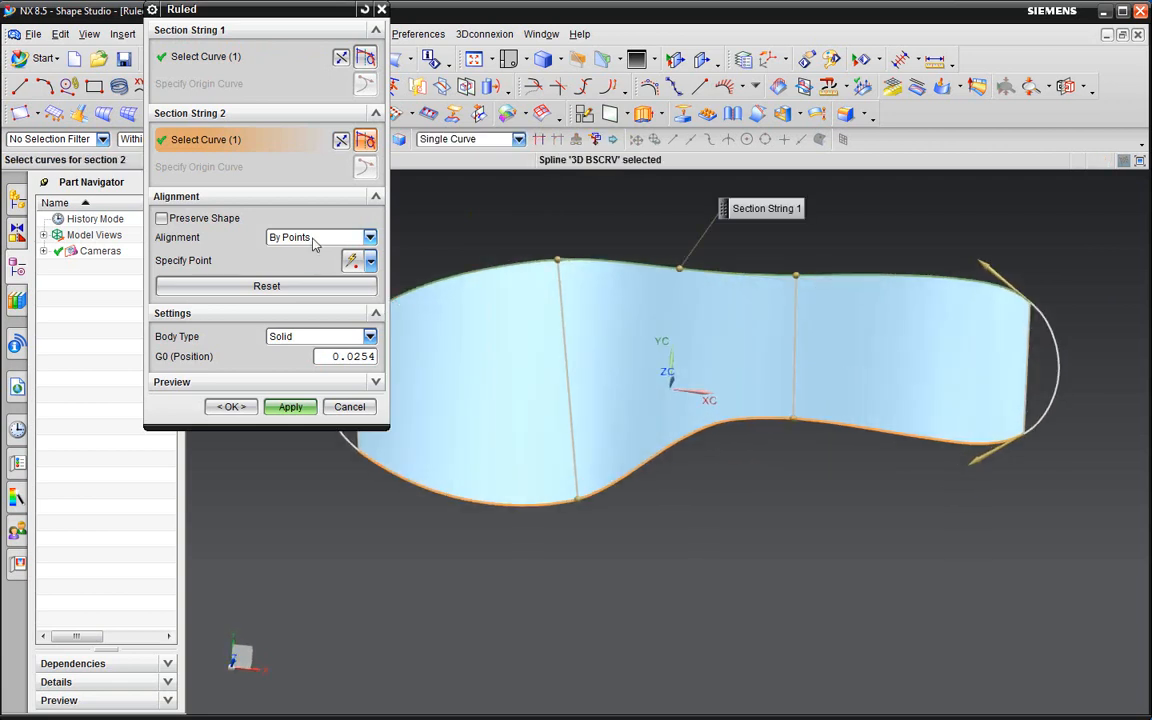
left_click(798, 430)
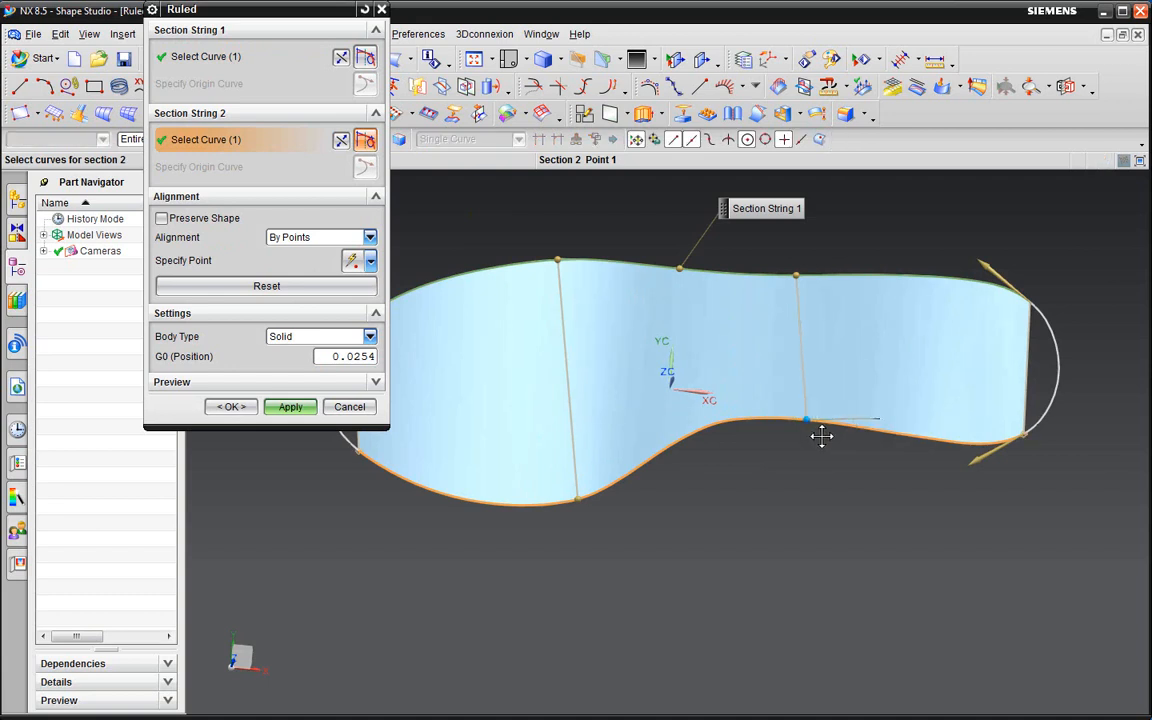
left_click_drag(814, 437, 800, 562)
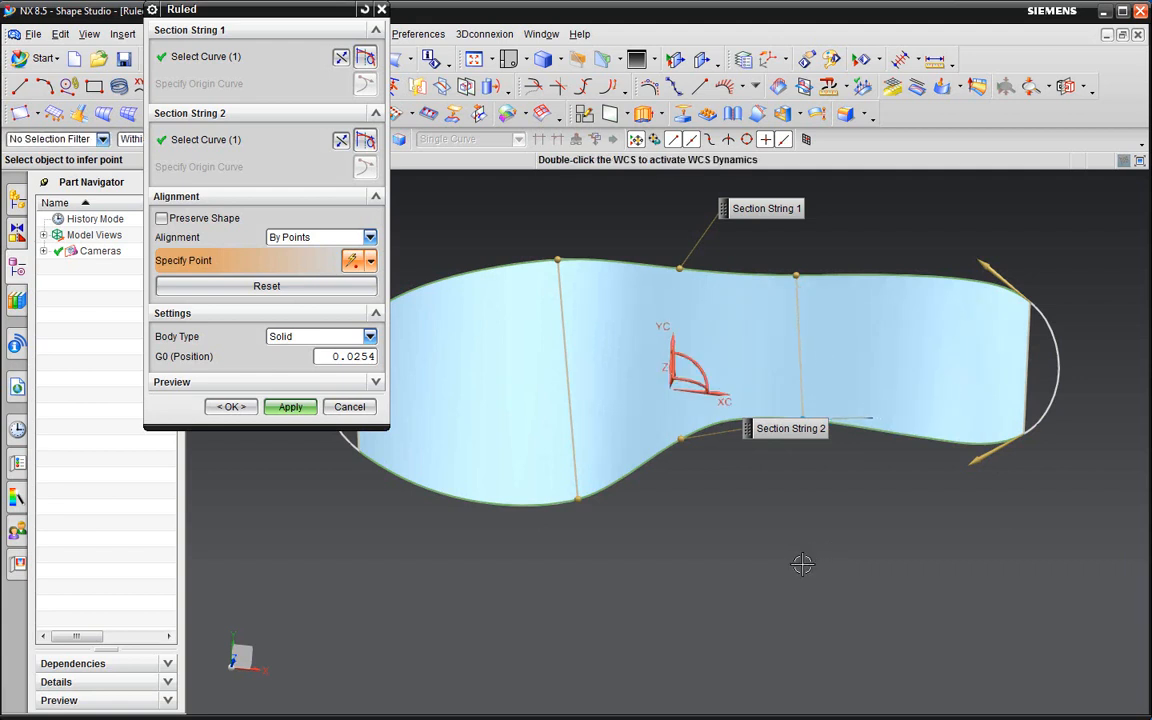
left_click_drag(586, 509, 578, 543)
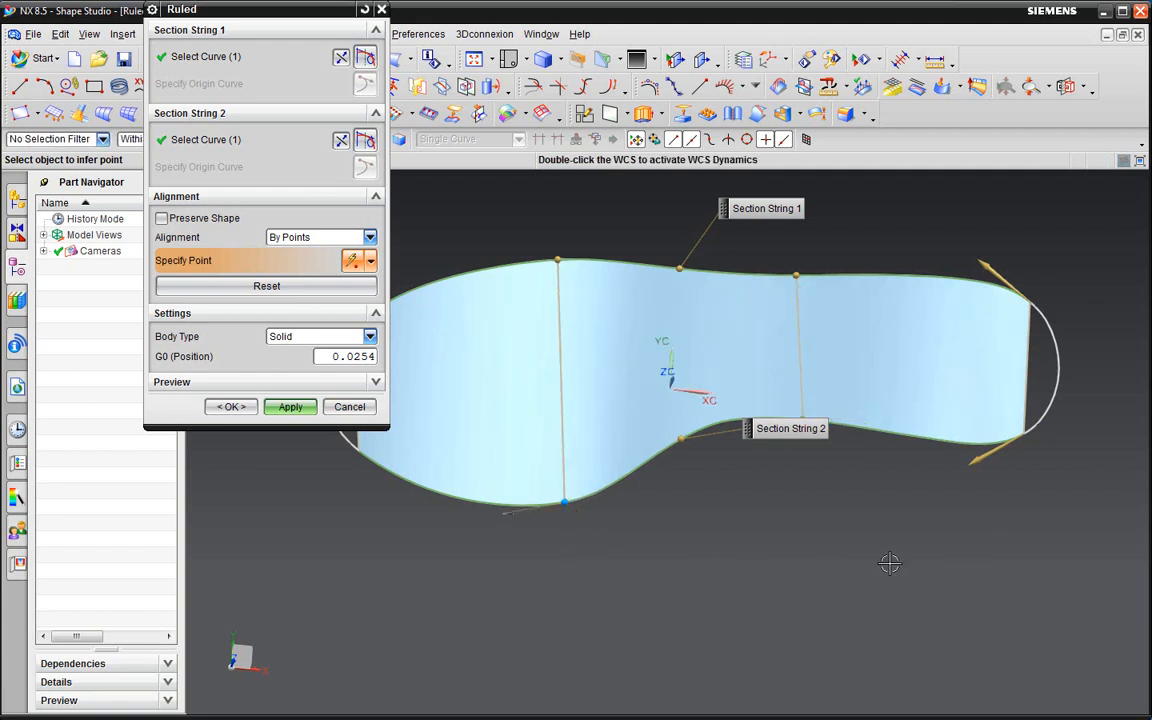
middle_click_drag(887, 561, 987, 479)
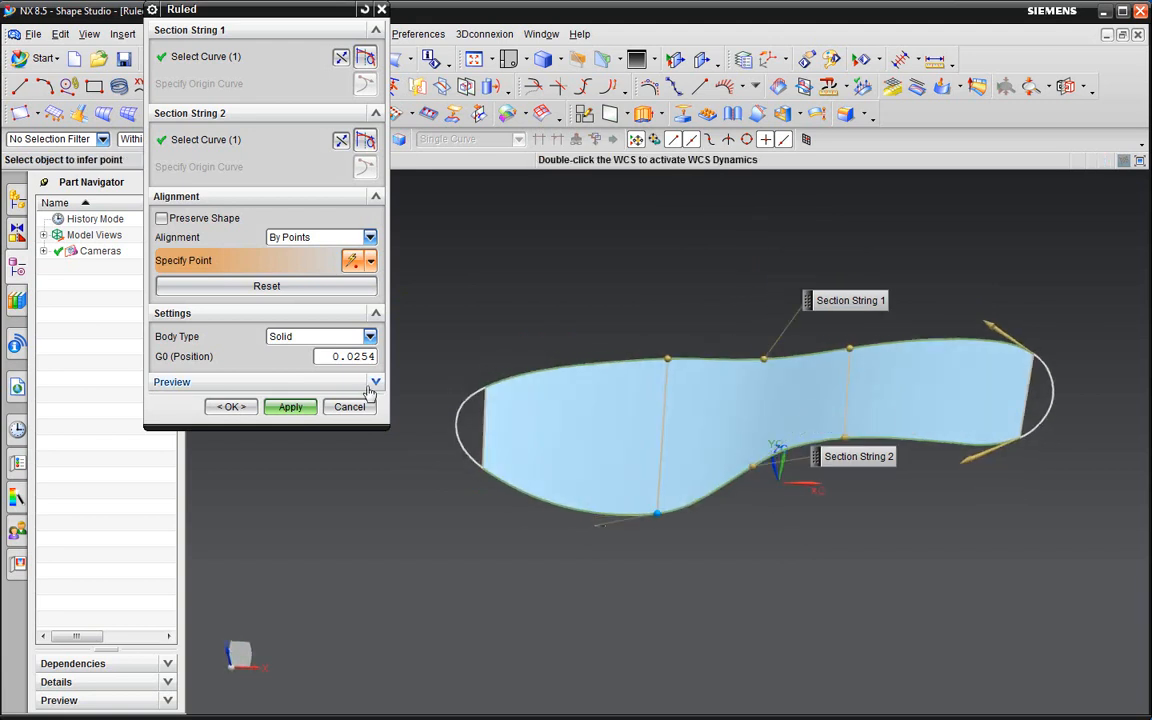
left_click(303, 410)
- Pick the sole surface's heel-end edge as the first Ruled section and the curved heel spline as the second
scroll(1108, 392, "up", 3)
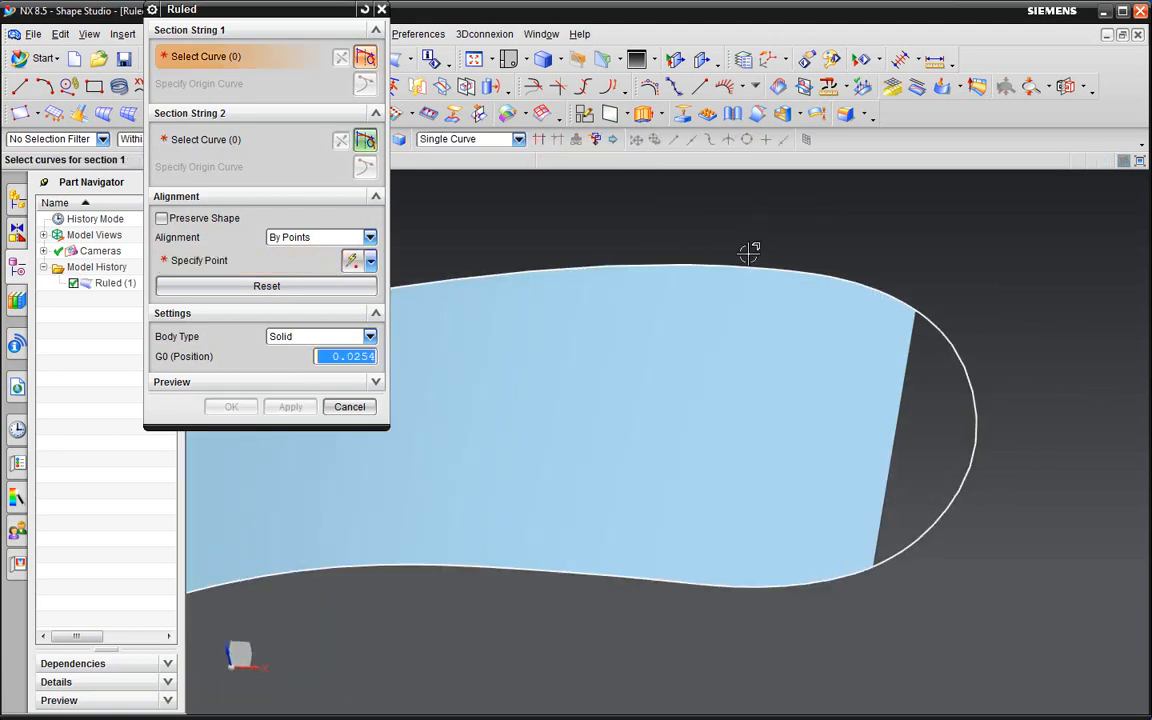
left_click(911, 342)
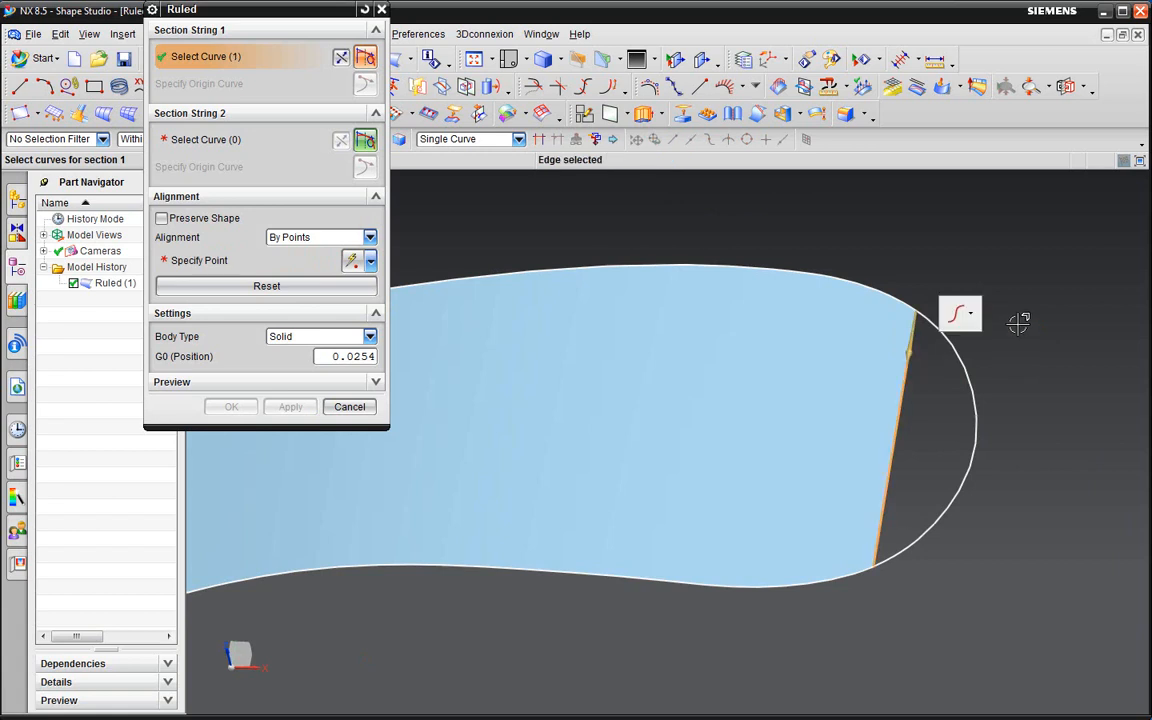
middle_click(1052, 345)
left_click(970, 362)
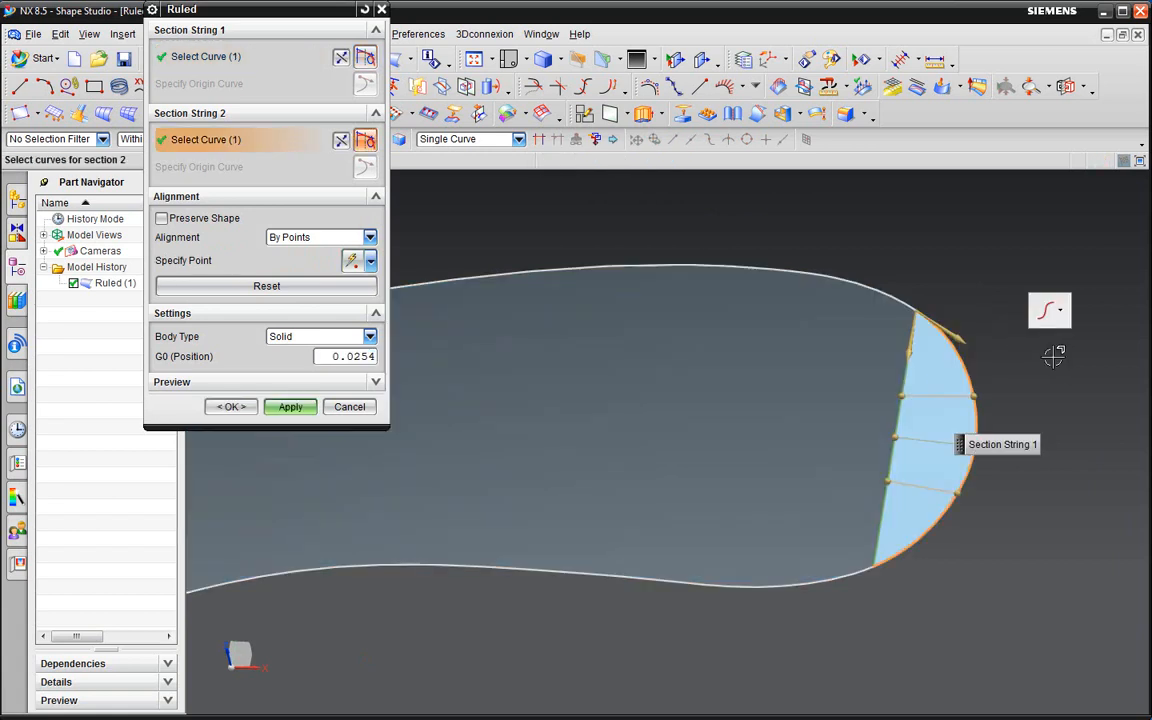
middle_click_drag(951, 352, 958, 393)
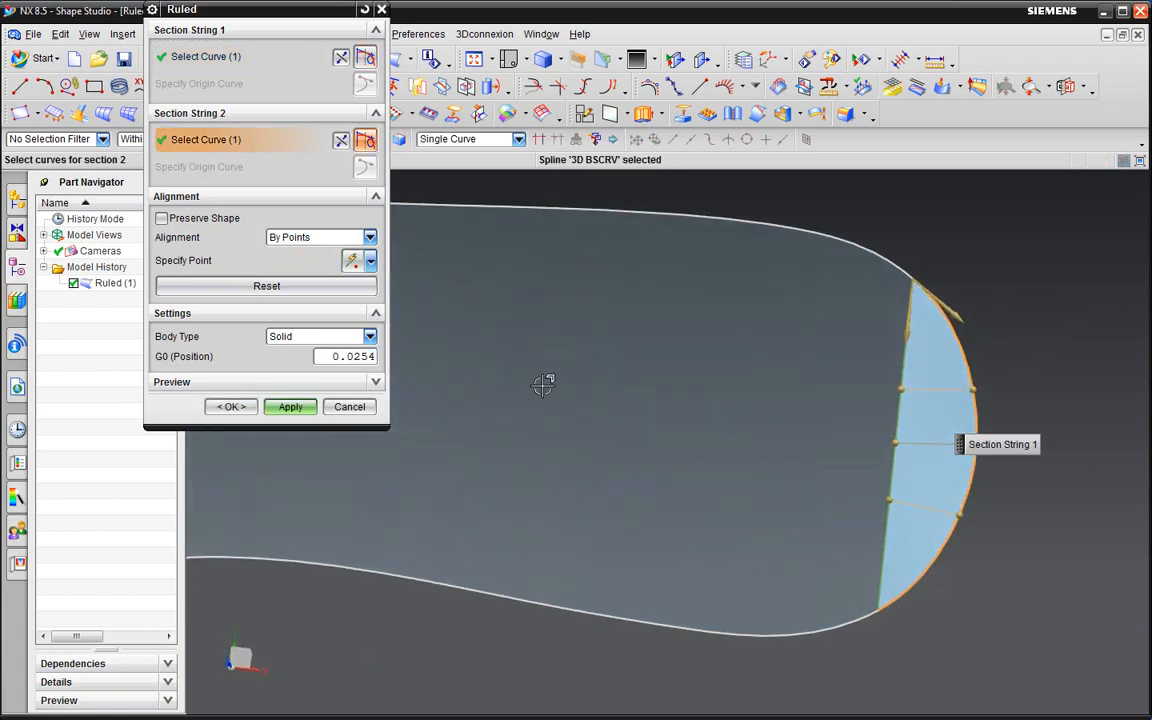
- Set the heel surface's alignment to Arc Length and apply the Ruled surface
left_click(312, 236)
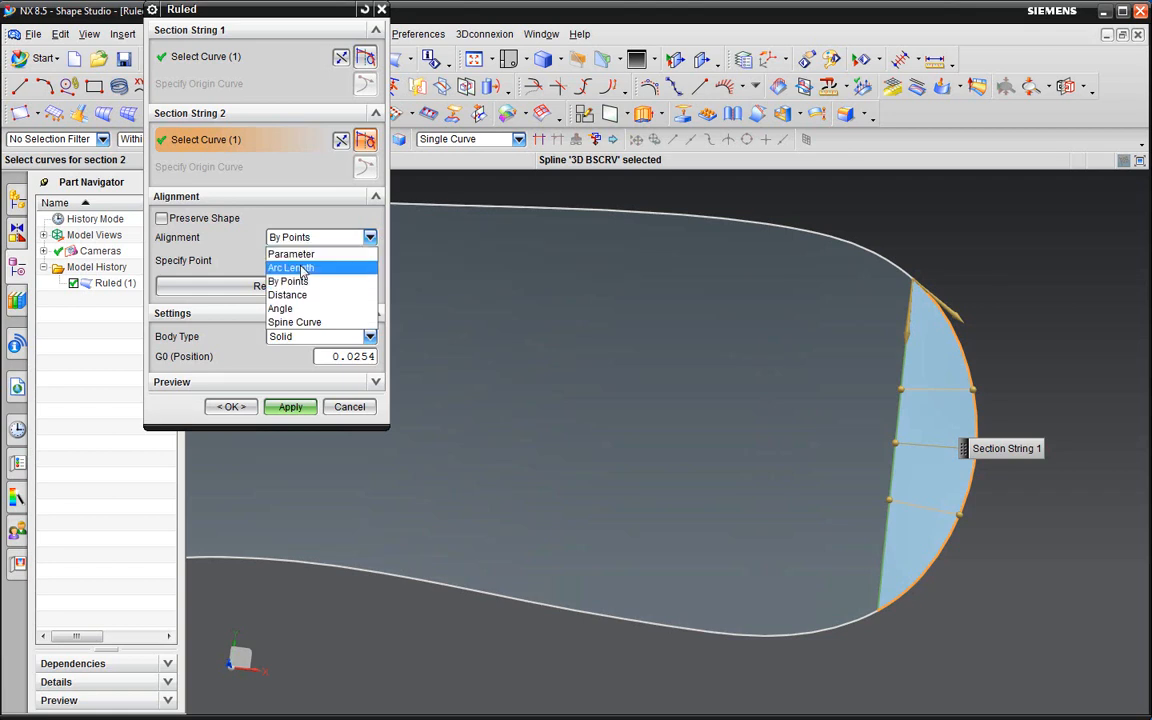
left_click(300, 268)
middle_click_drag(982, 400, 1013, 339)
scroll(1013, 339, "up", 5)
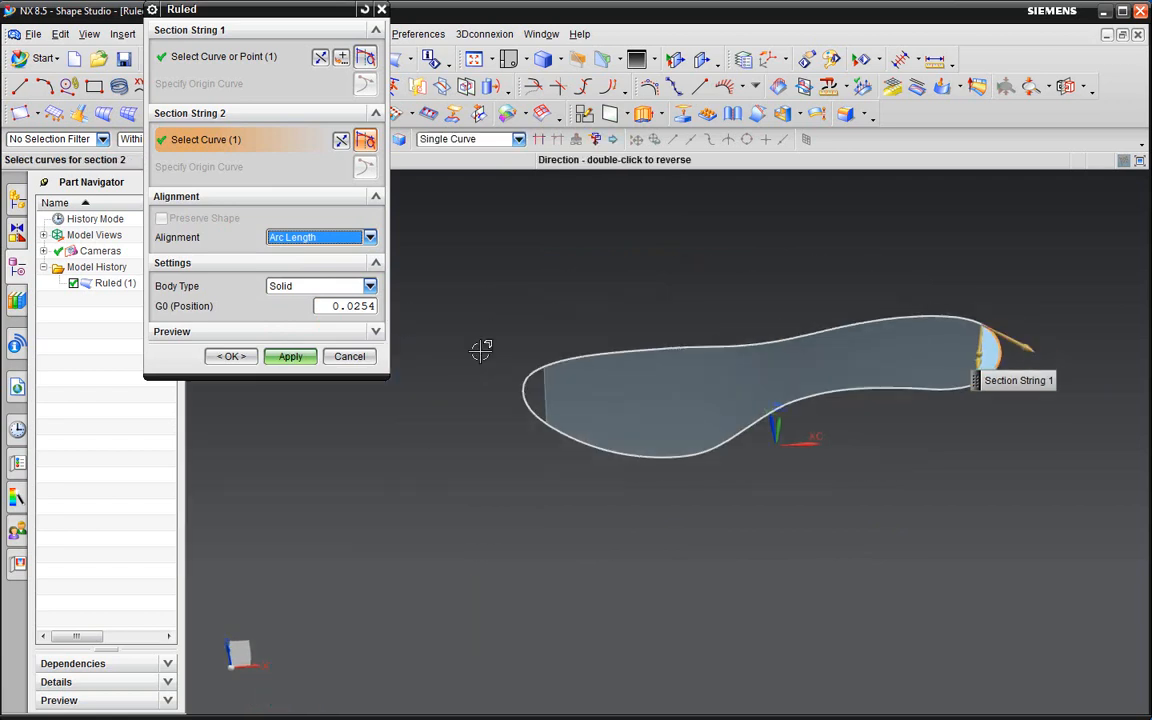
left_click(290, 356)
- Create a Ruled surface between the main surface's toe-end edge and the curved toe spline, using Parameter alignment
scroll(558, 447, "down", 4)
left_click(624, 319)
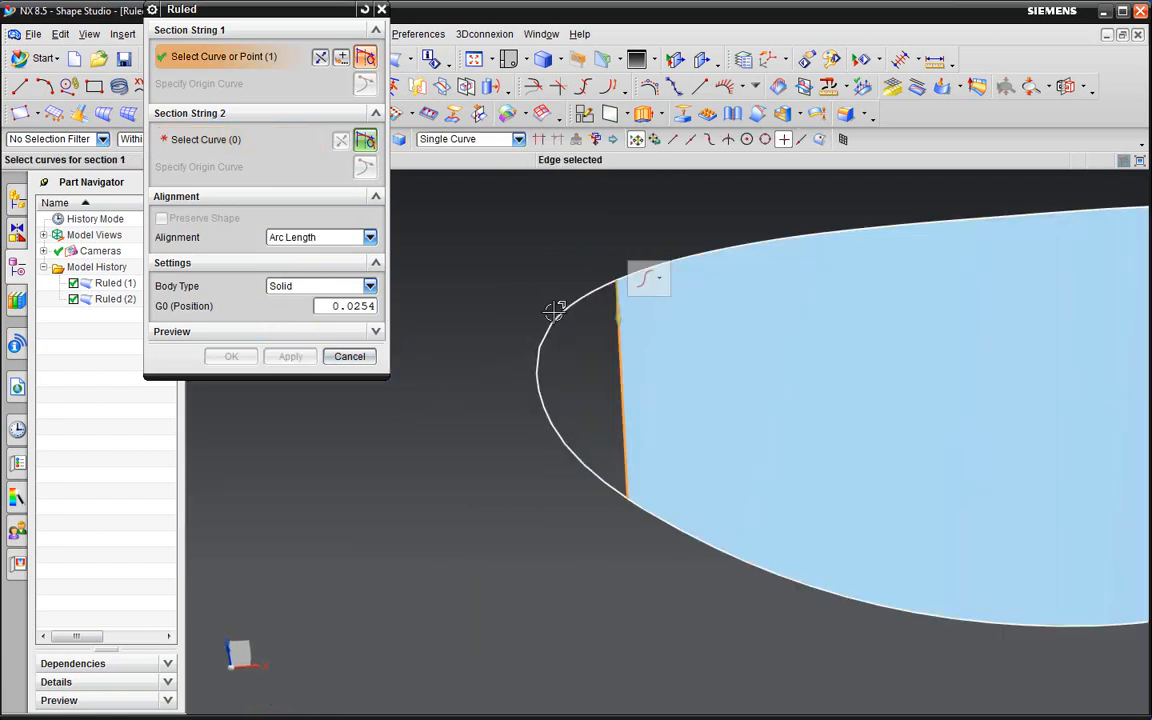
left_click(563, 310)
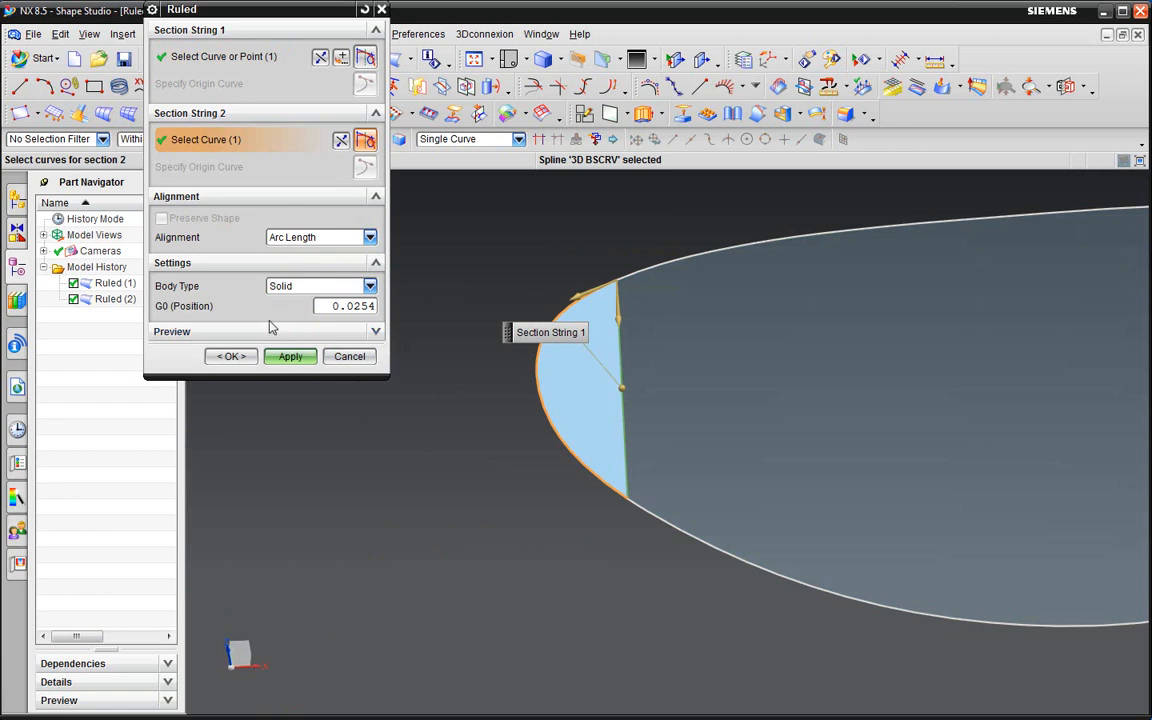
left_click(289, 240)
left_click(291, 254)
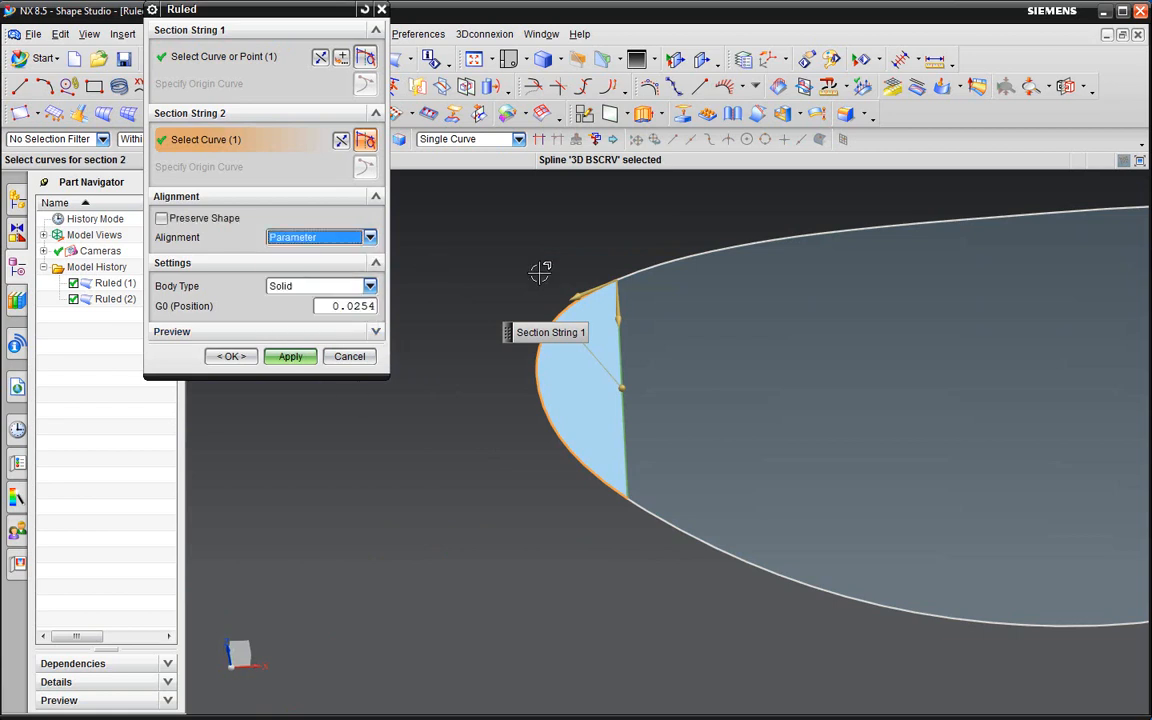
middle_click_drag(540, 270, 533, 264)
left_click(241, 356)
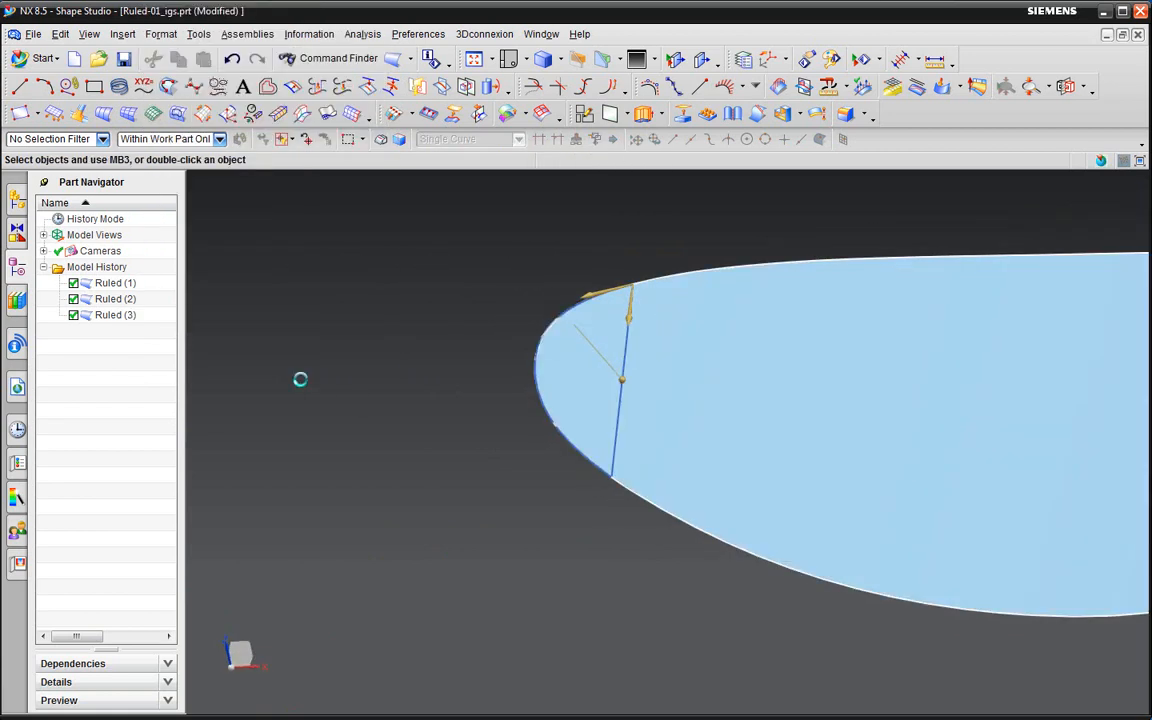
- Examine the completed sole from several angles and display its surfaces shaded with edges
scroll(500, 346, "up", 5)
middle_click_drag(530, 345, 926, 288)
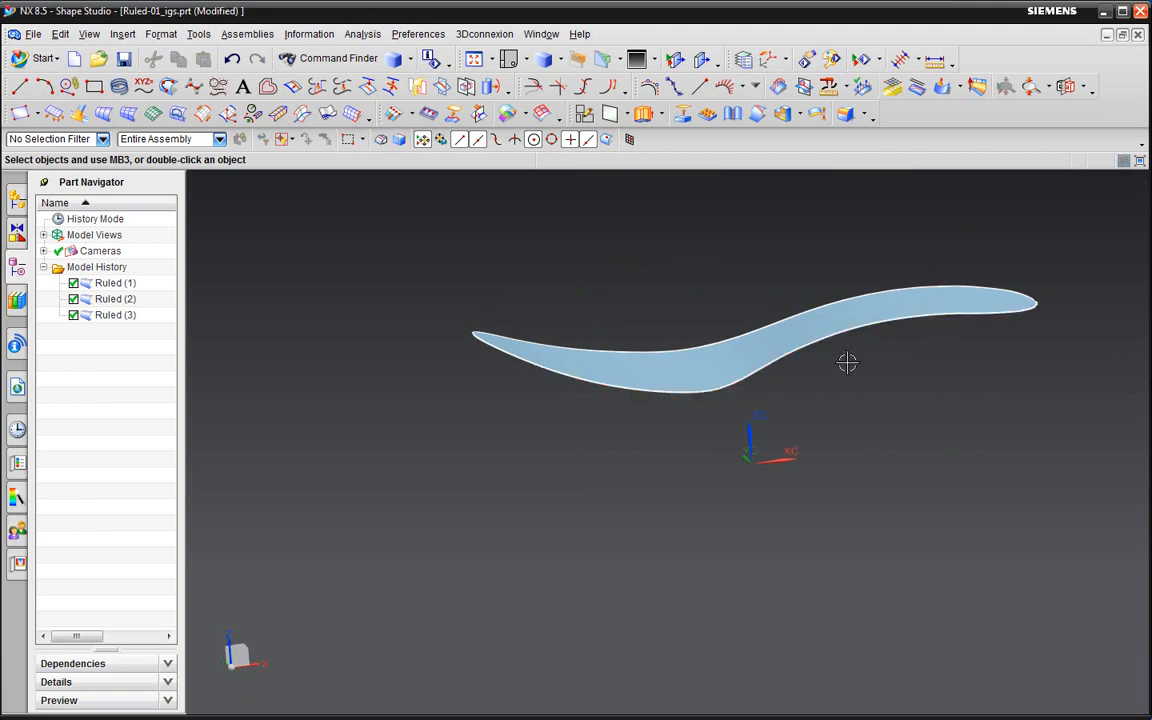
middle_click_drag(847, 362, 830, 380)
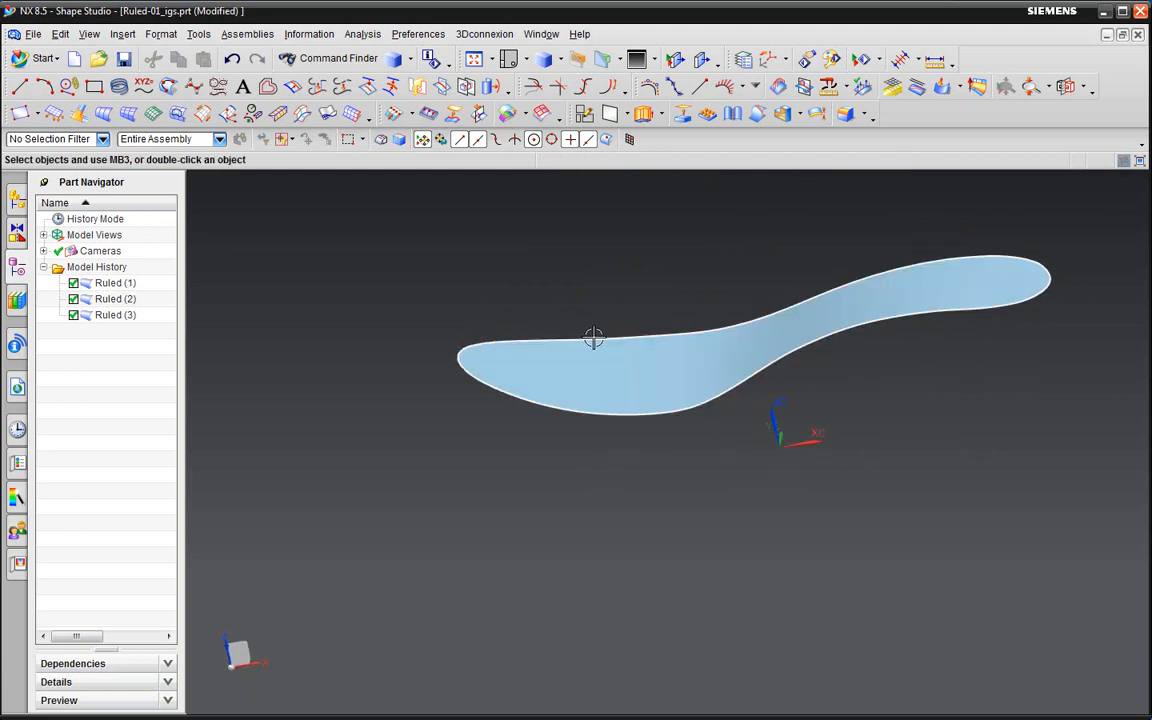
middle_click_drag(769, 297, 695, 284)
scroll(735, 301, "down", 4)
scroll(735, 288, "up", 4)
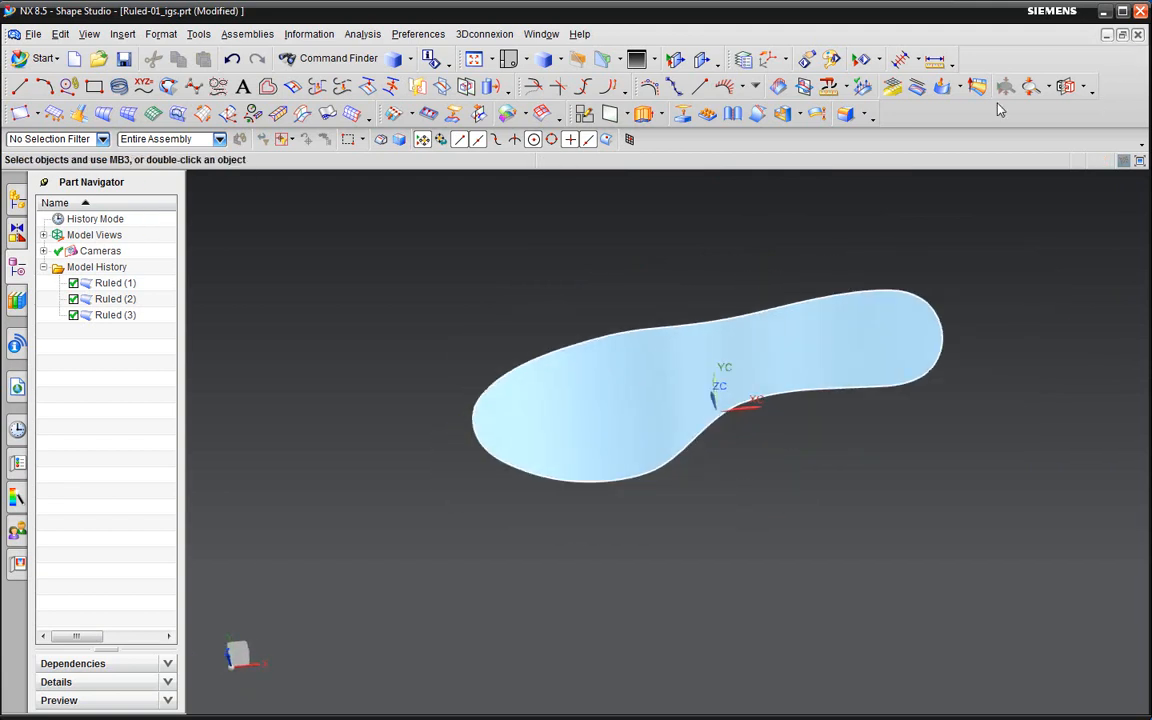
right_click_drag(405, 180, 425, 228)
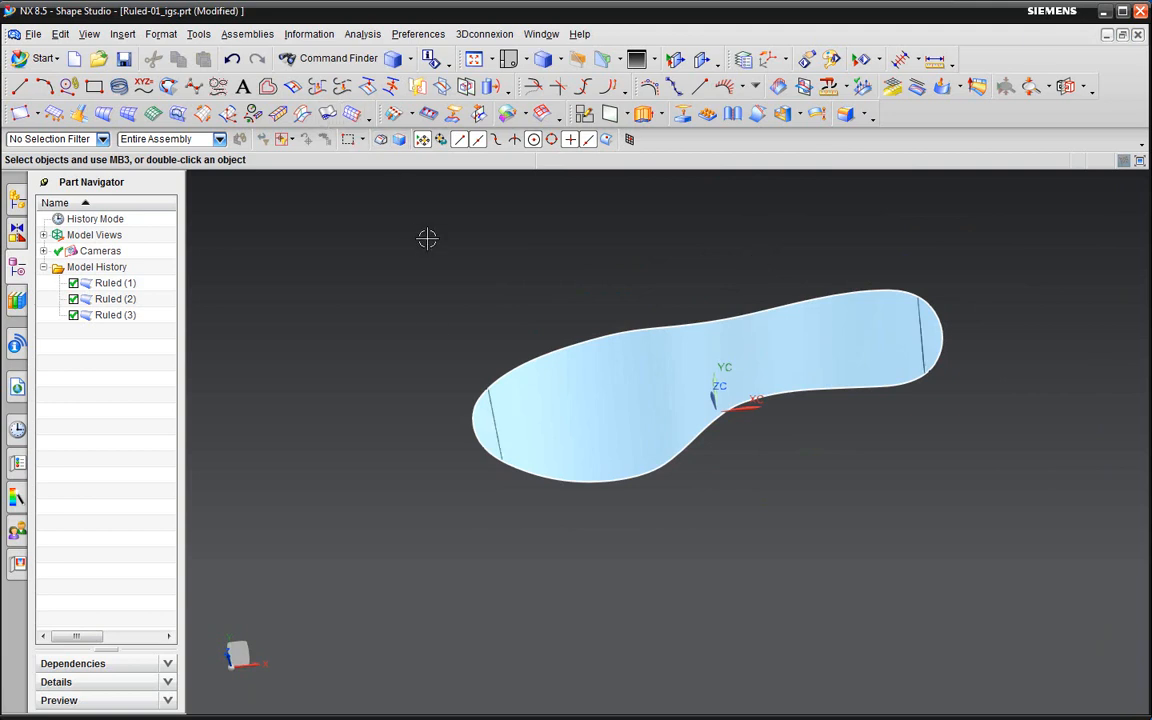
- Close the Ruled-01_igs and model1 parts without saving them
left_click(1138, 34)
left_click(748, 450)
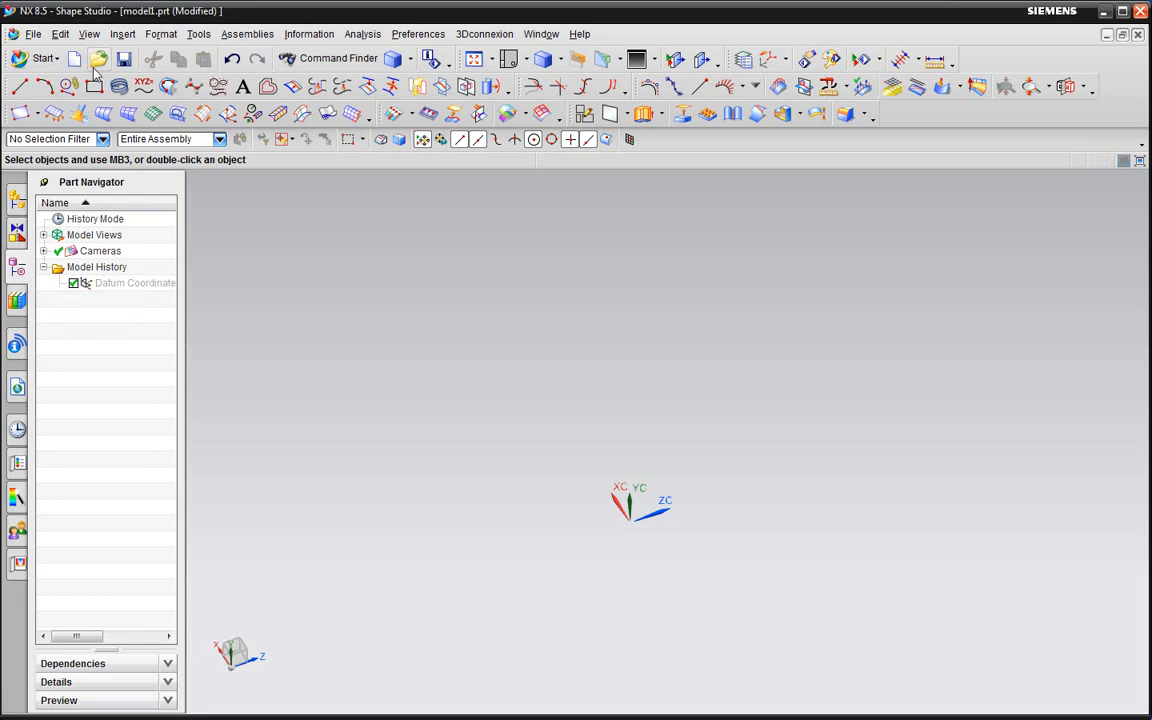
left_click(1138, 34)
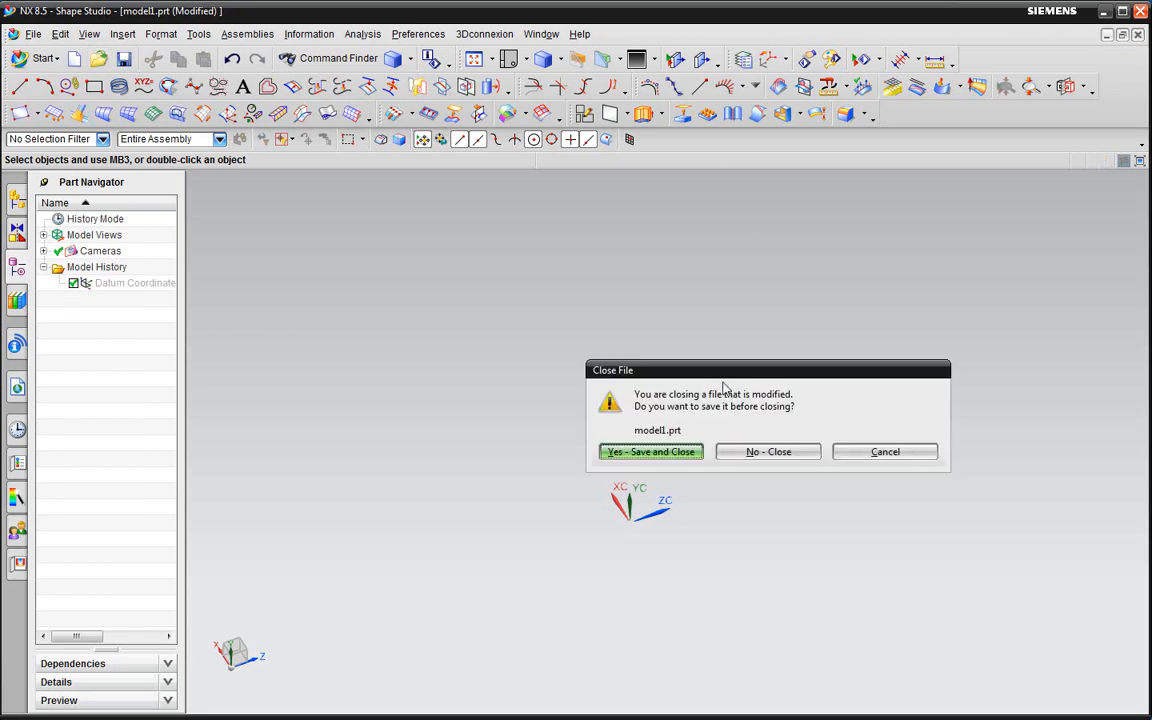
left_click(766, 452)
- Open Curve_Mesh-01.igs from the Aula60 folder
left_click(91, 62)
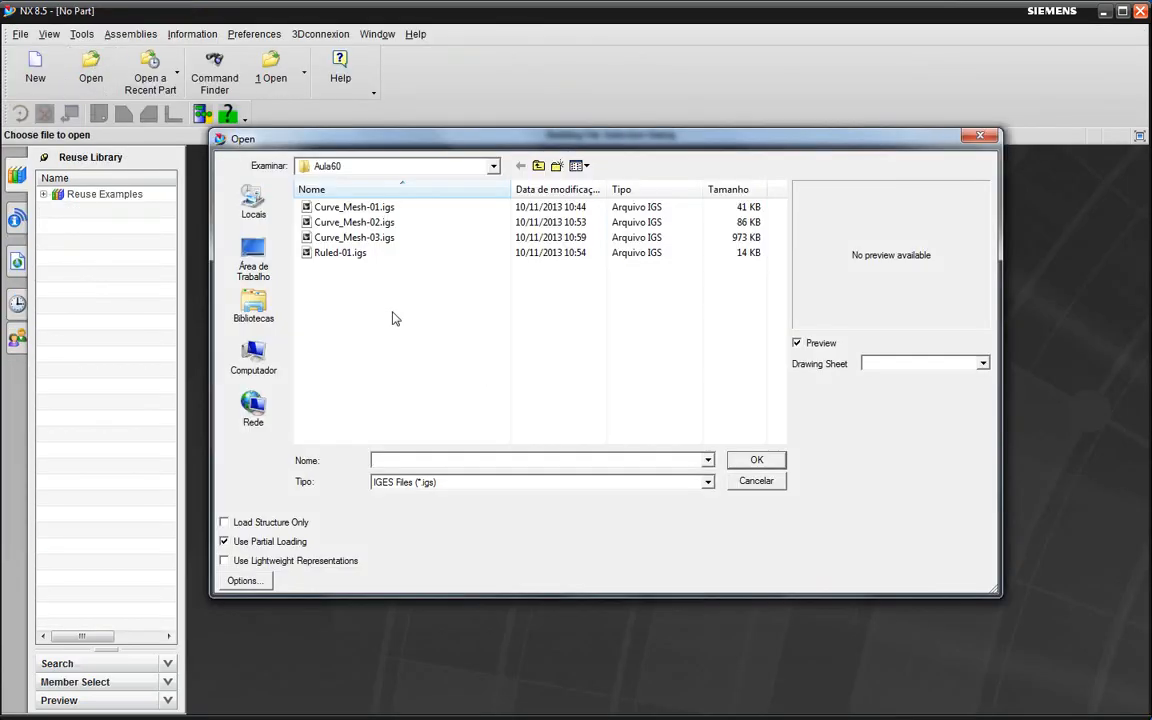
left_click(354, 207)
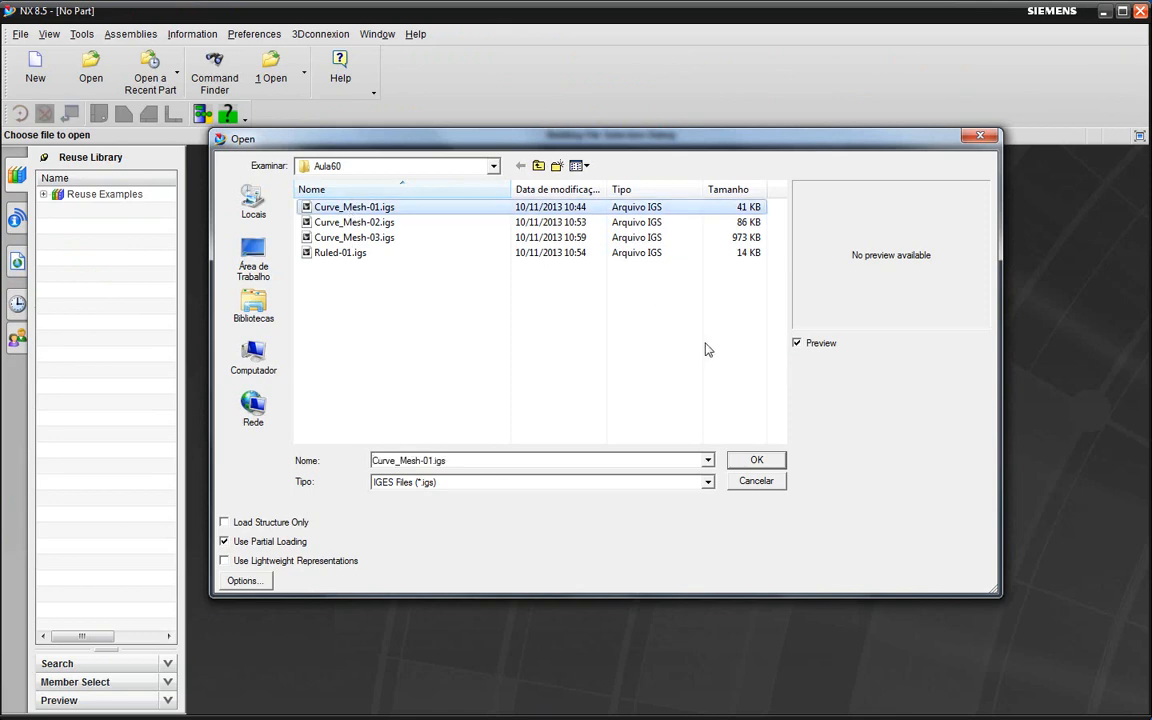
left_click(757, 461)
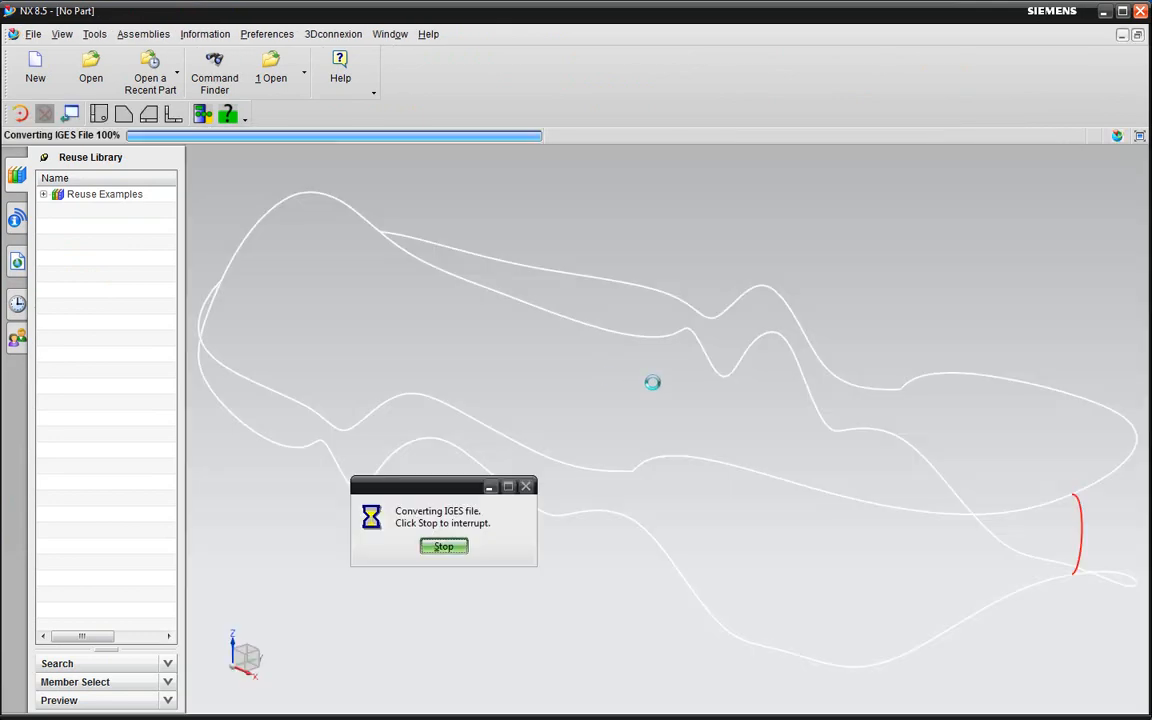
- Apply the Graduated Dark Grey Background and switch to the Shape Studio application
left_click(574, 60)
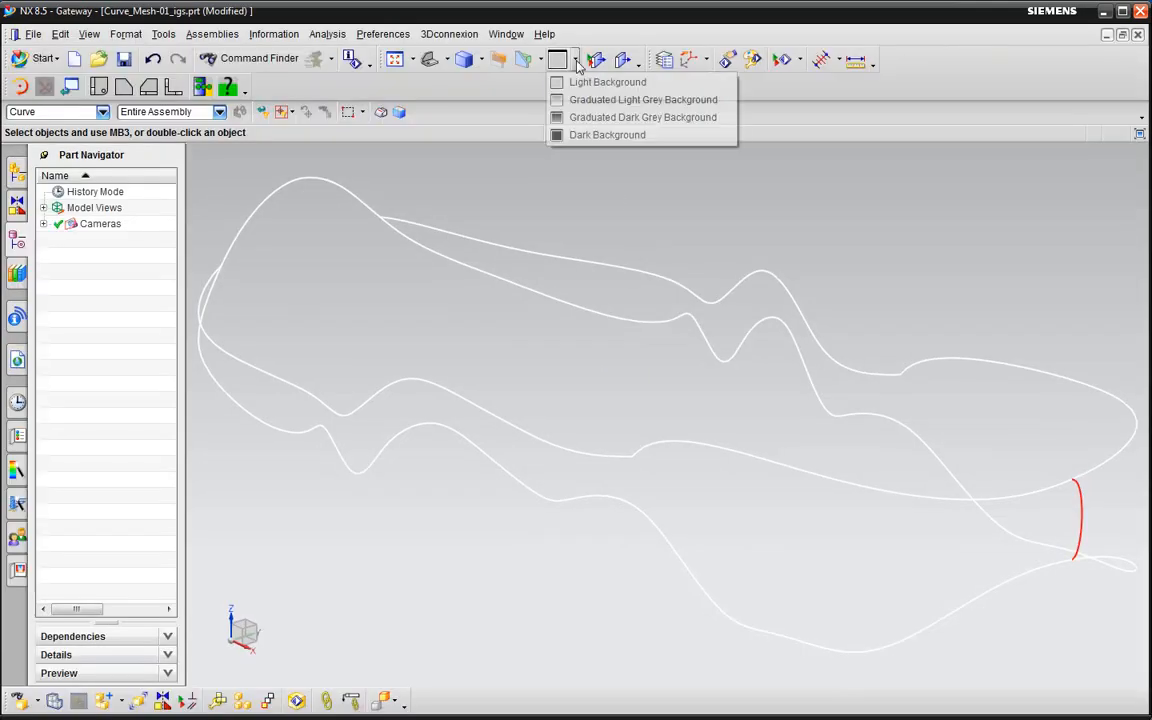
left_click(593, 119)
scroll(671, 244, "down", 3)
middle_click_drag(684, 275, 600, 365)
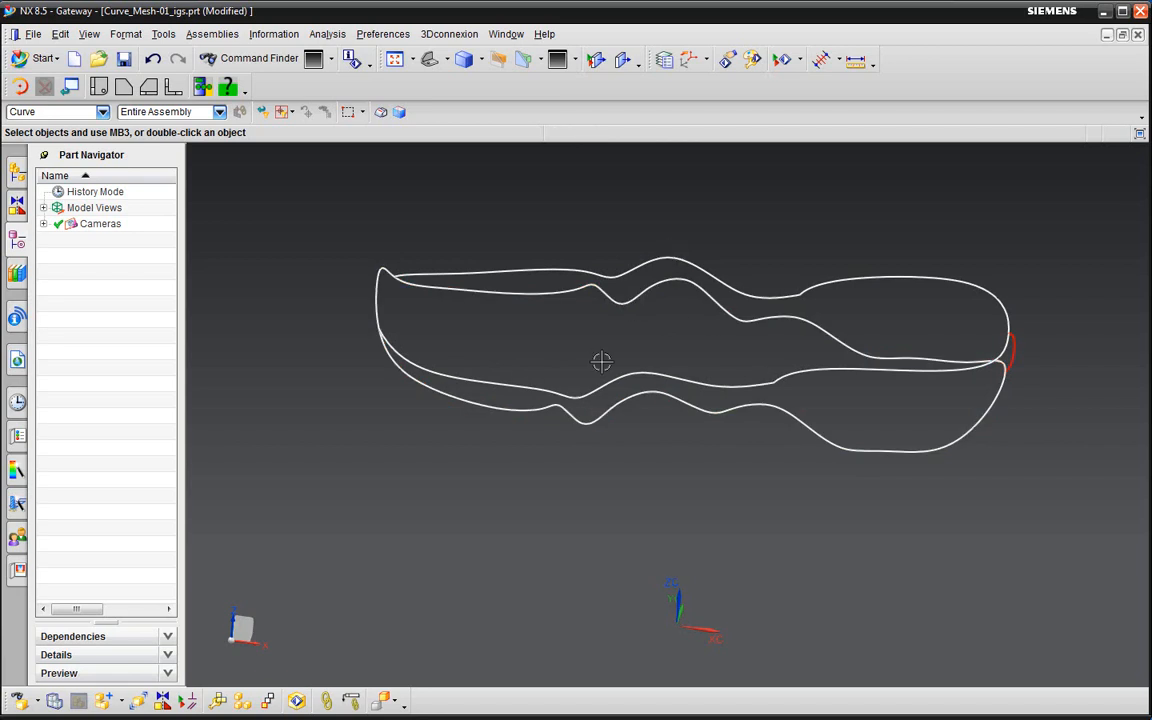
mouse_move(601, 362)
middle_mouse_down()
mouse_move(597, 338)
mouse_move(605, 343)
mouse_move(591, 345)
mouse_move(597, 365)
mouse_move(608, 342)
middle_mouse_up()
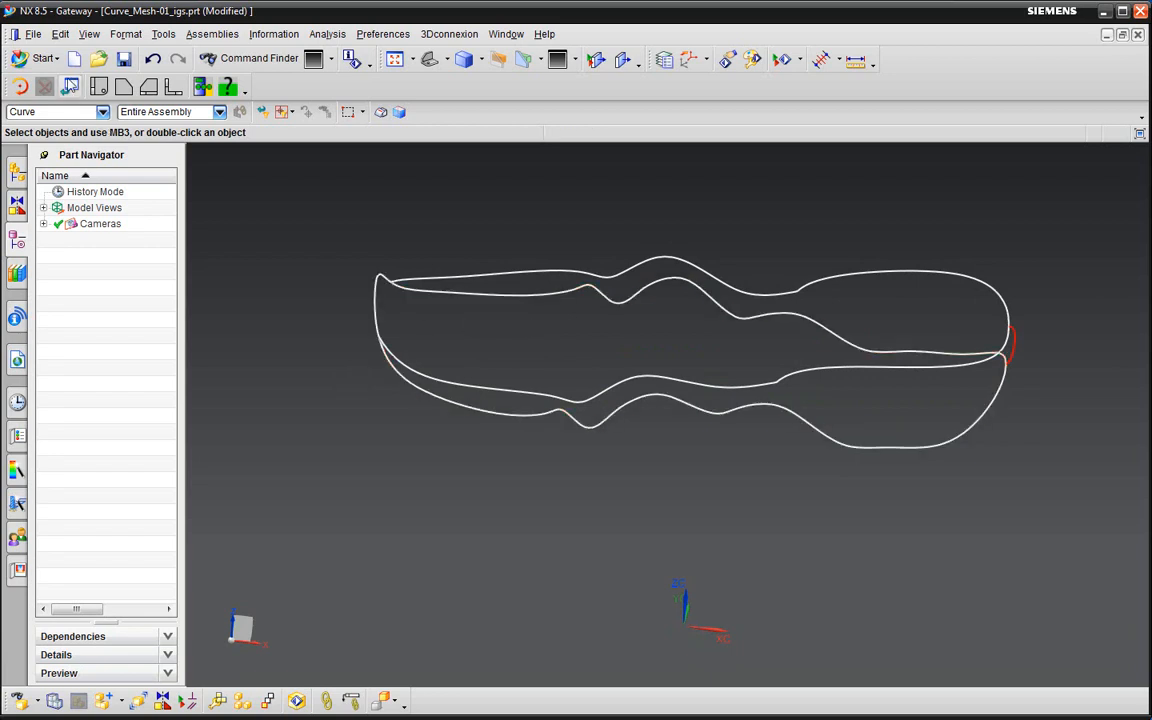
left_click(40, 58)
left_click(62, 116)
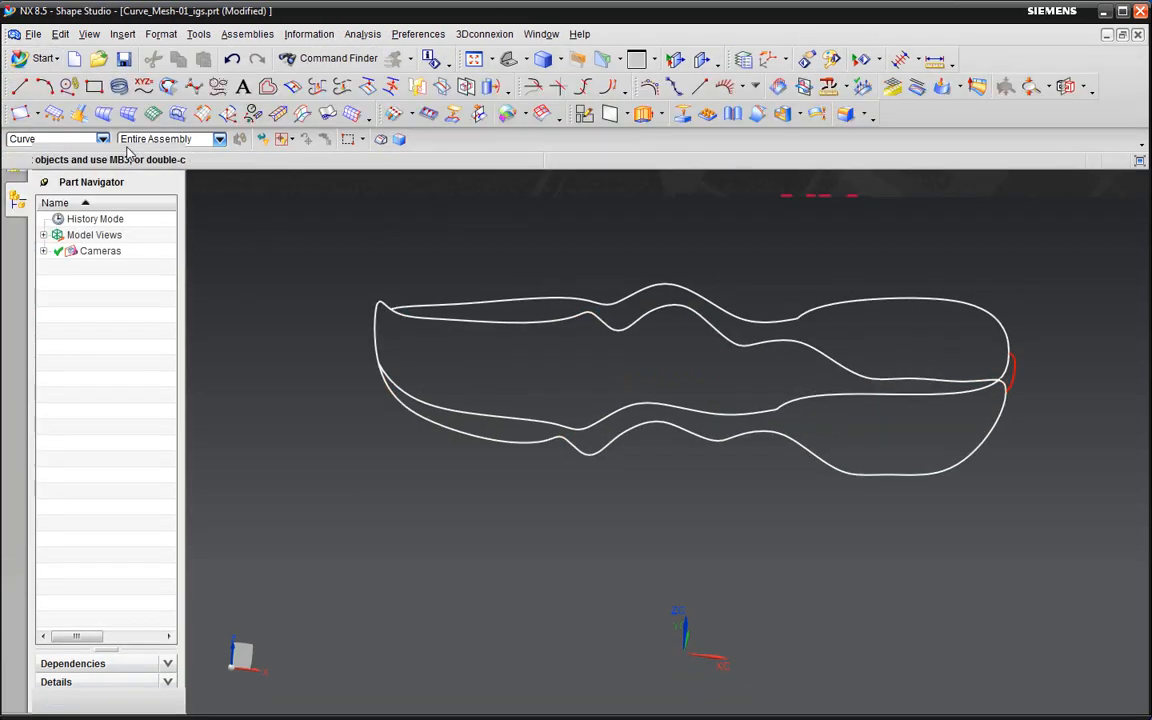
- Start a Through Curve Mesh surface for the imported sole curves and move its dialog clear of the screen's upper edge
middle_click_drag(722, 388, 716, 364)
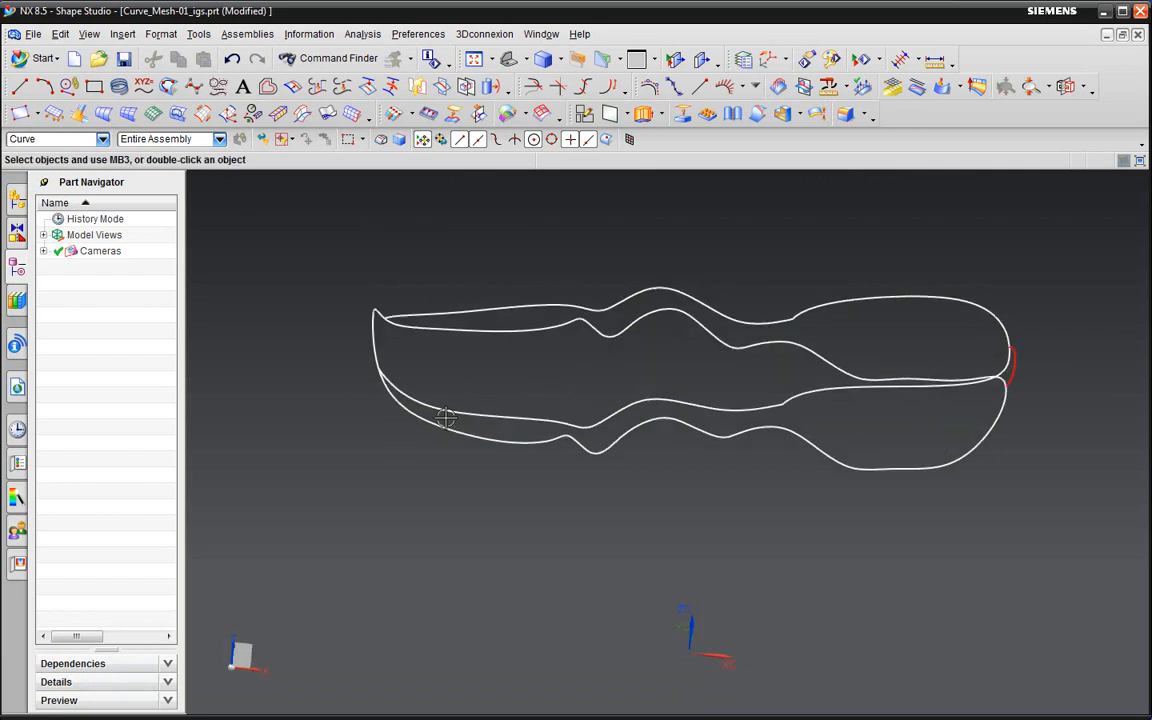
scroll(368, 357, "up", 2)
scroll(378, 358, "down", 3)
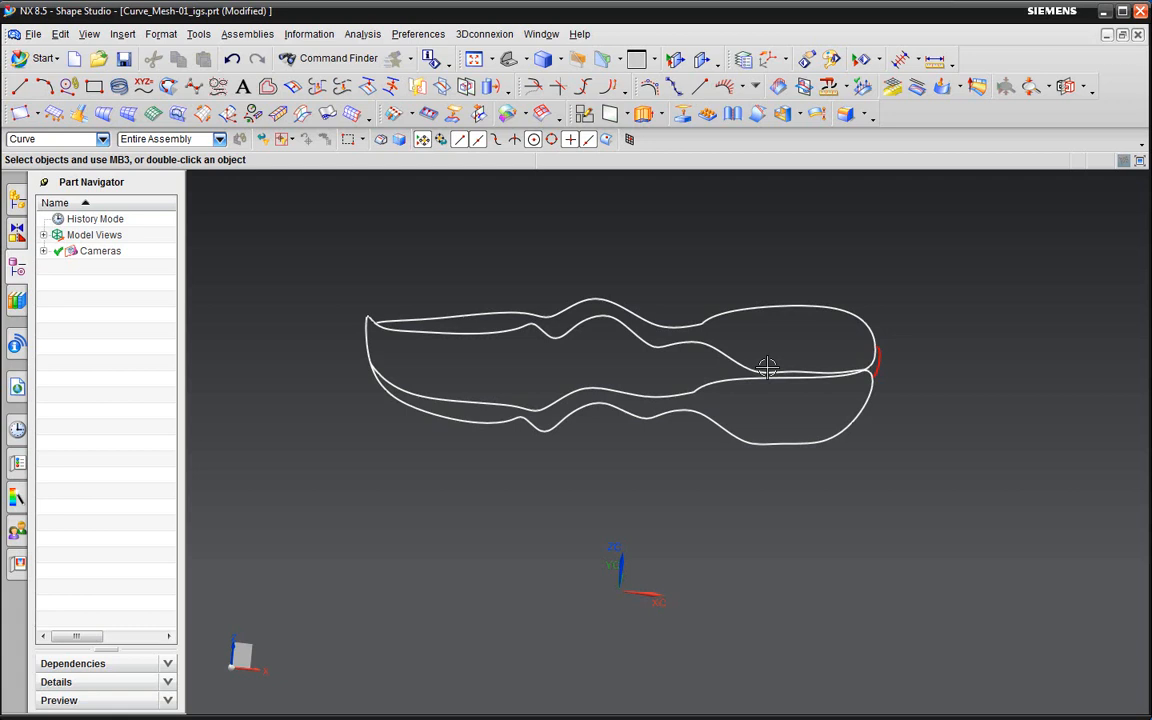
middle_click_drag(805, 337, 447, 266)
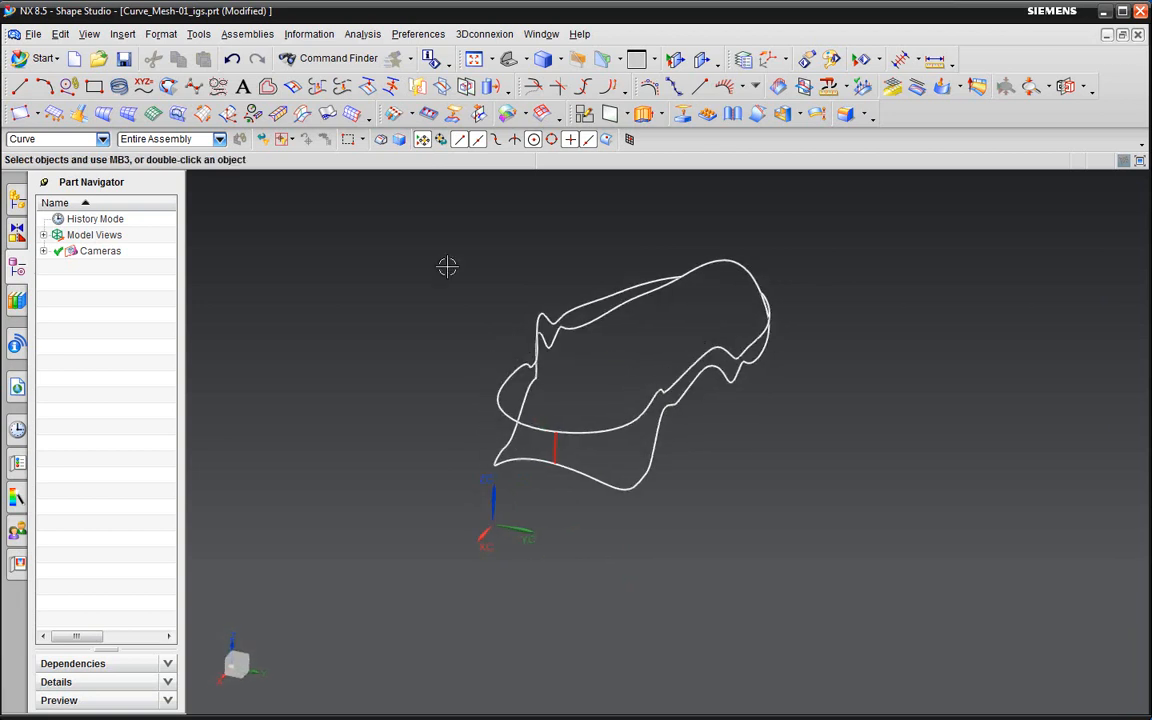
left_click(128, 115)
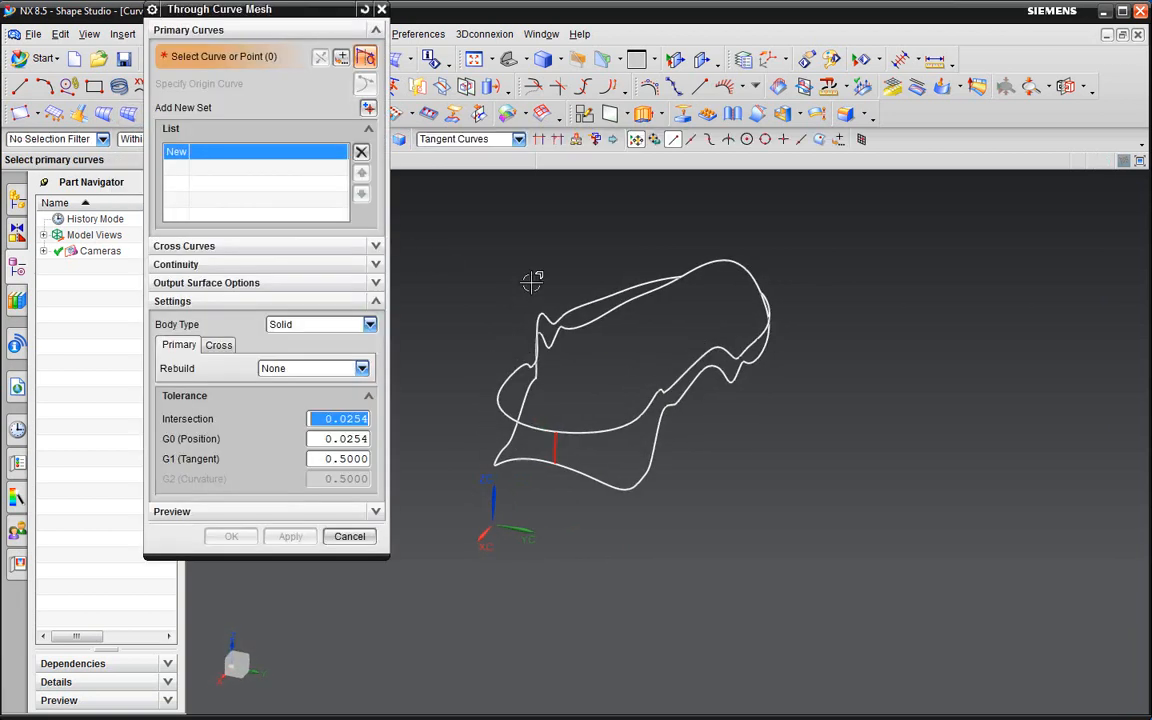
left_click_drag(287, 20, 316, 109)
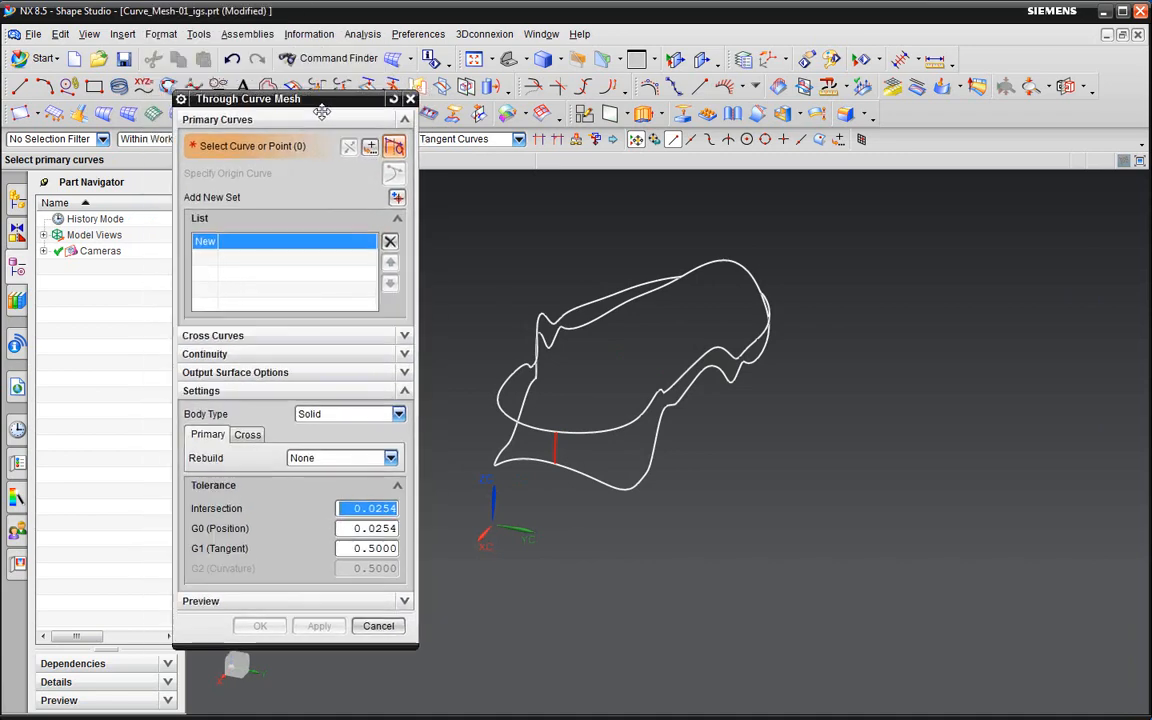
- Expand the Cross Curves options of the Through Curve Mesh and collapse its Settings
scroll(663, 370, "down", 3)
scroll(663, 370, "up", 3)
middle_click_drag(686, 352, 650, 365)
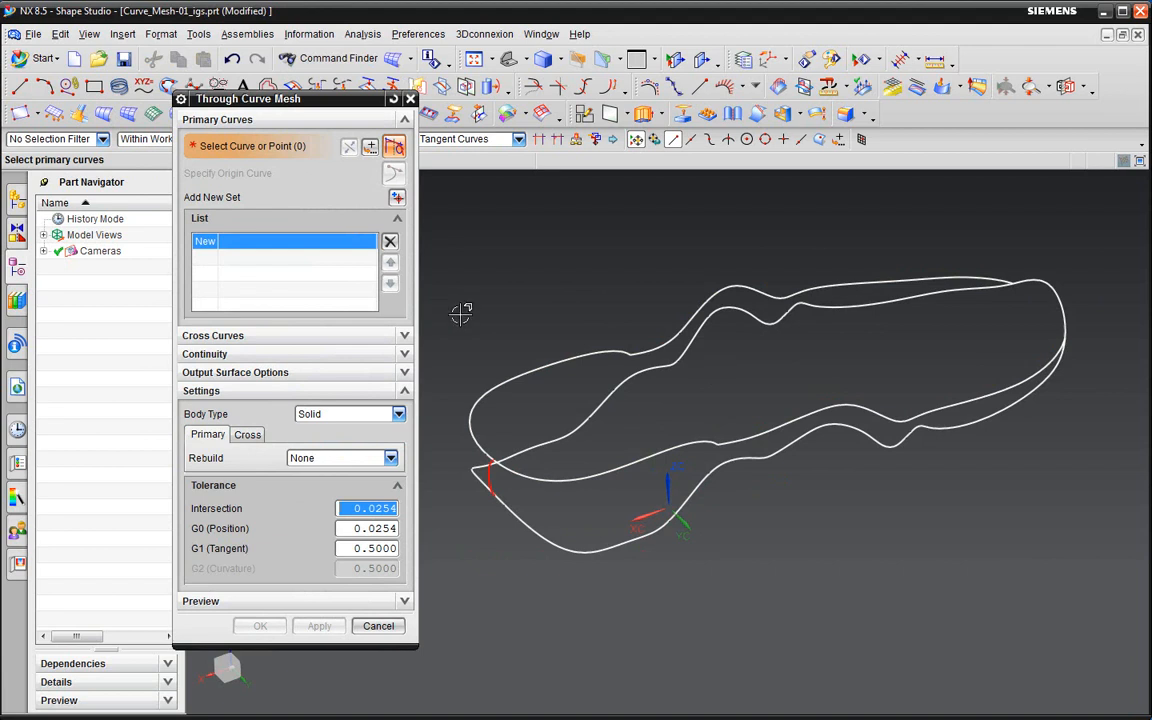
scroll(565, 365, "down", 5)
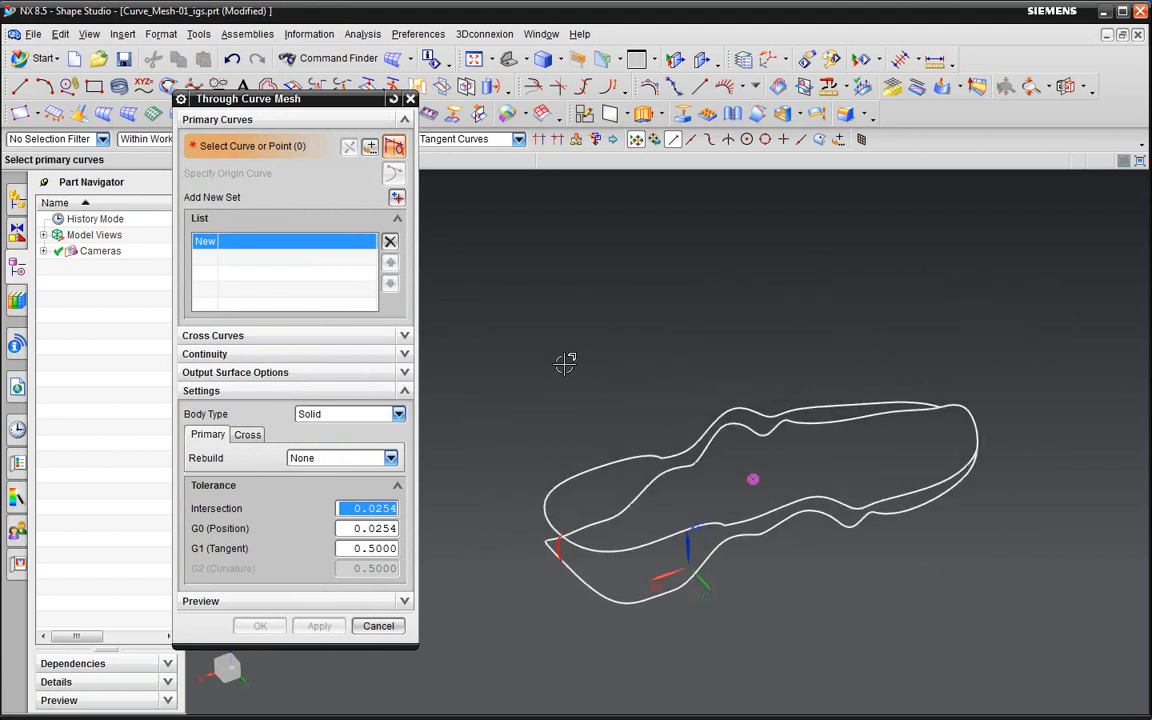
scroll(500, 418, "down", 2)
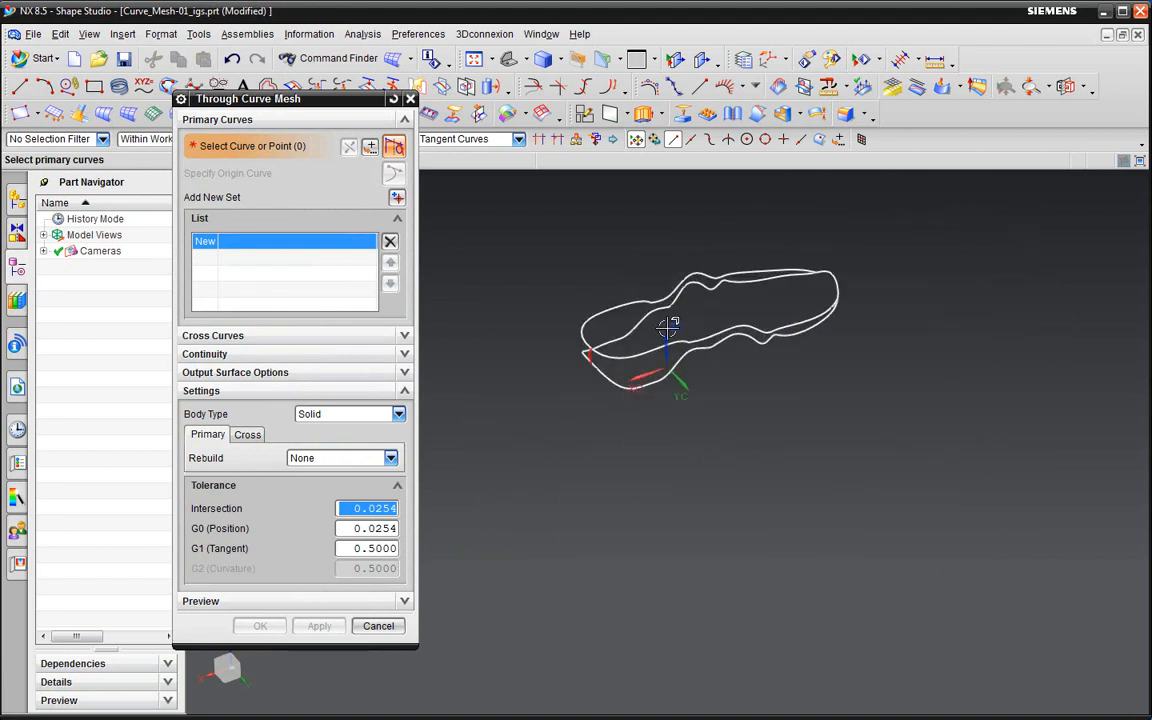
scroll(655, 318, "up", 3)
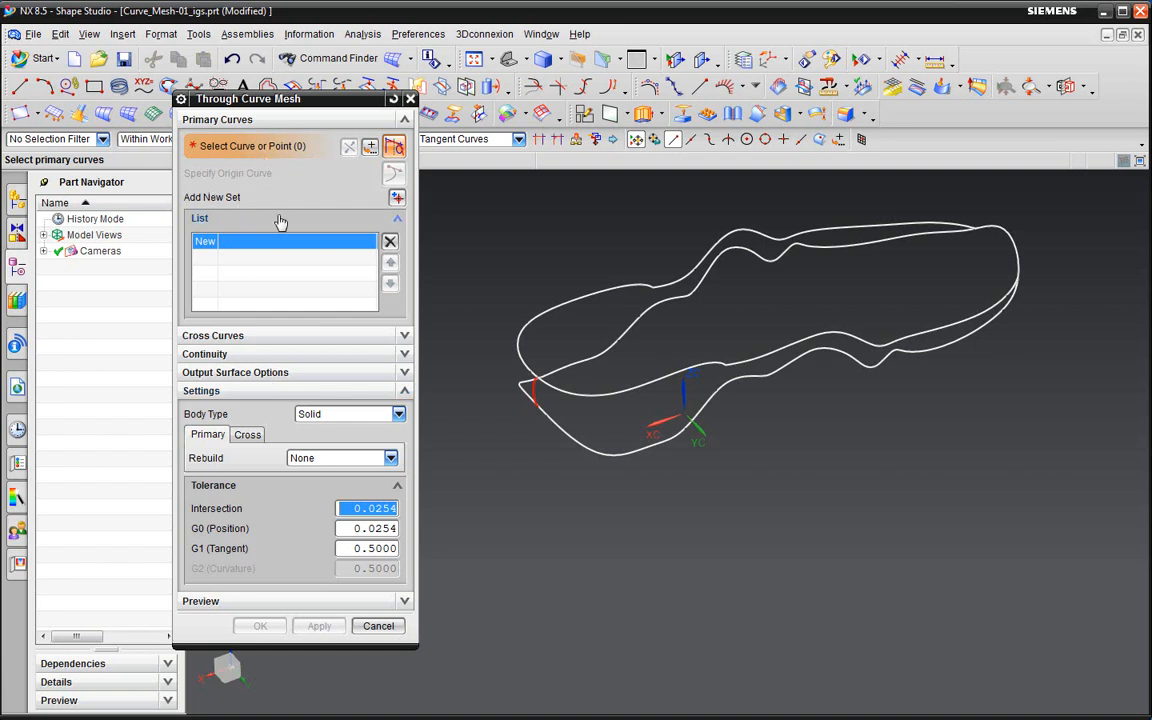
left_click(236, 338)
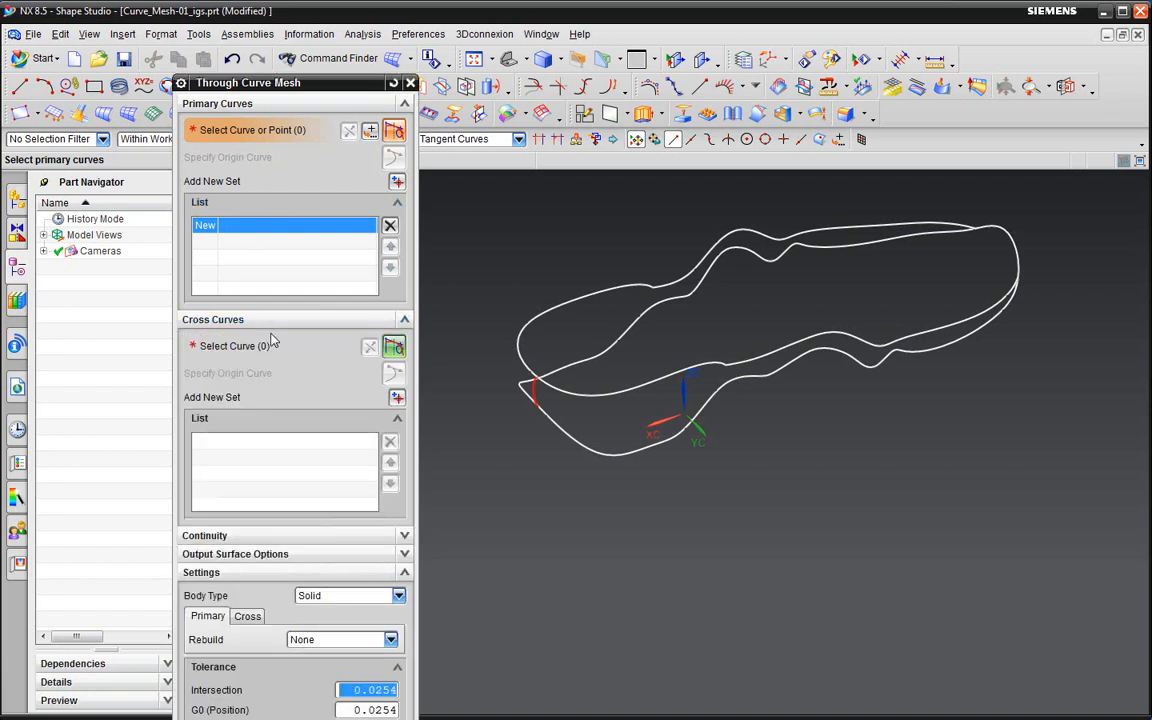
left_click(242, 574)
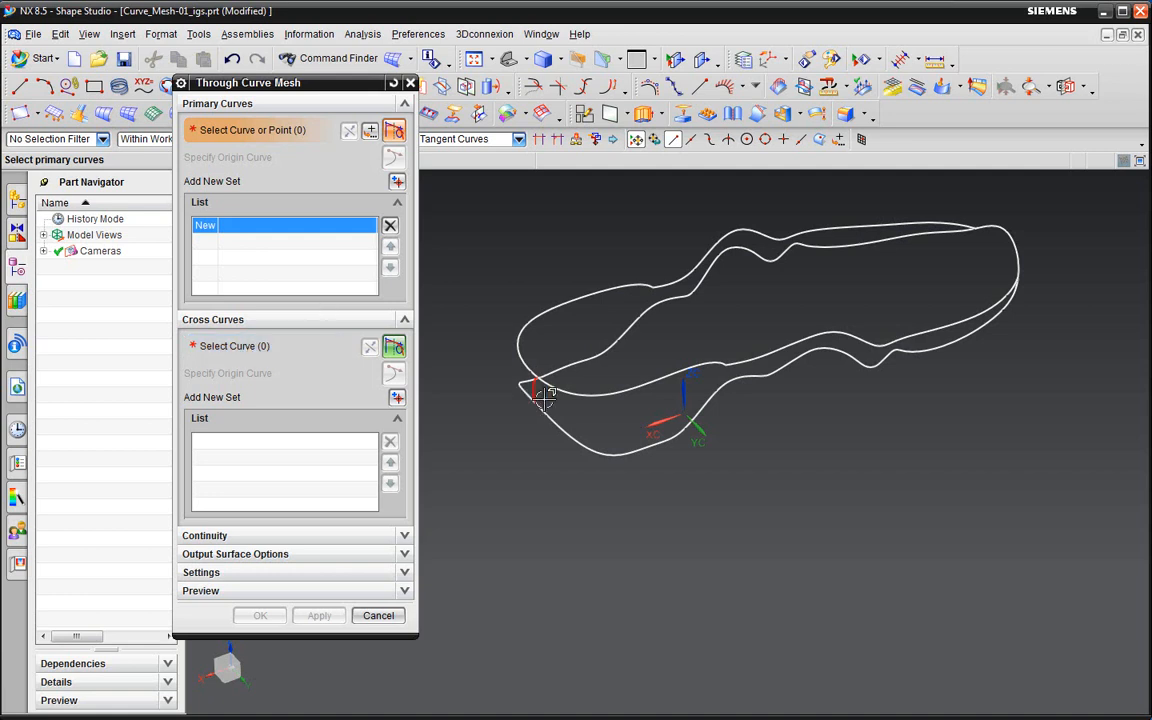
scroll(545, 397, "up", 5)
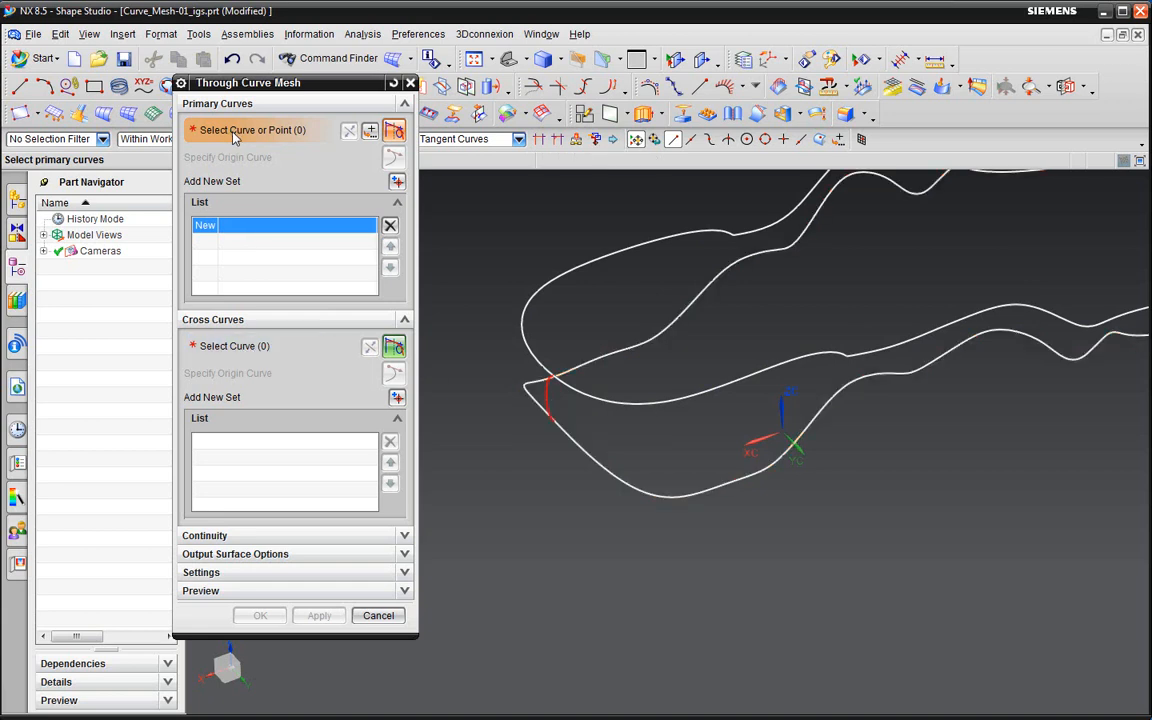
- Select the short red curve at the sole's pointed end as the first primary curve of the Through Curve Mesh
scroll(468, 282, "down", 3)
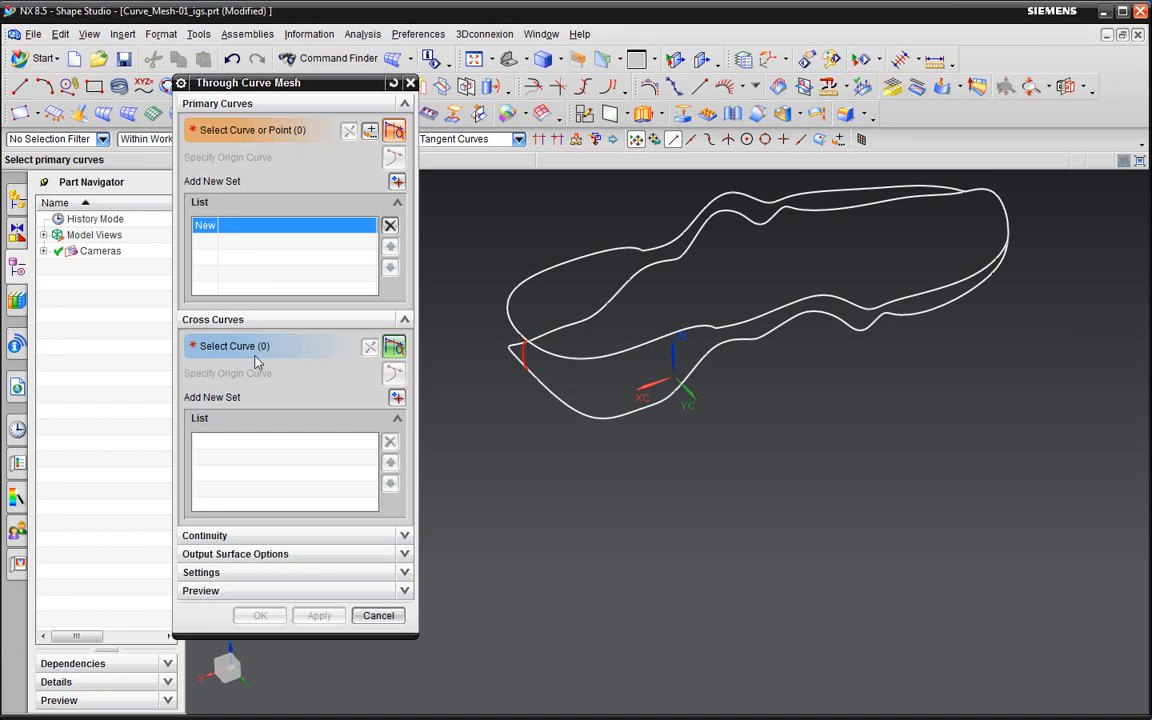
middle_click_drag(710, 453, 705, 348)
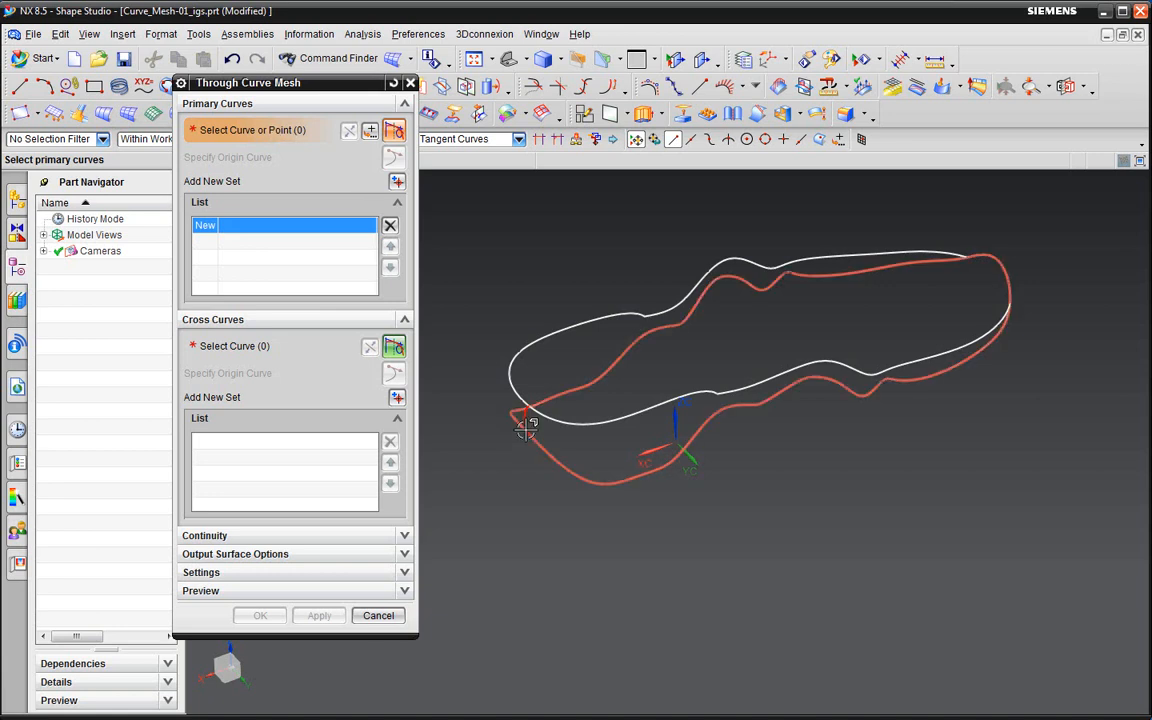
scroll(530, 432, "up", 3)
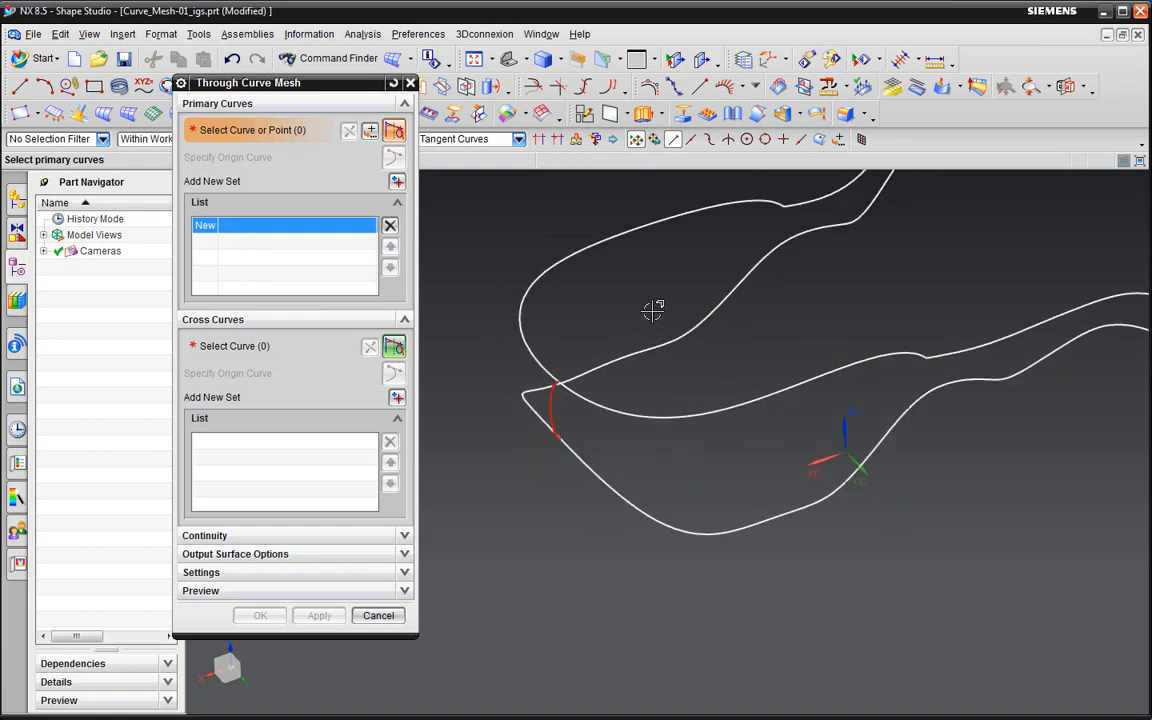
left_click(552, 408)
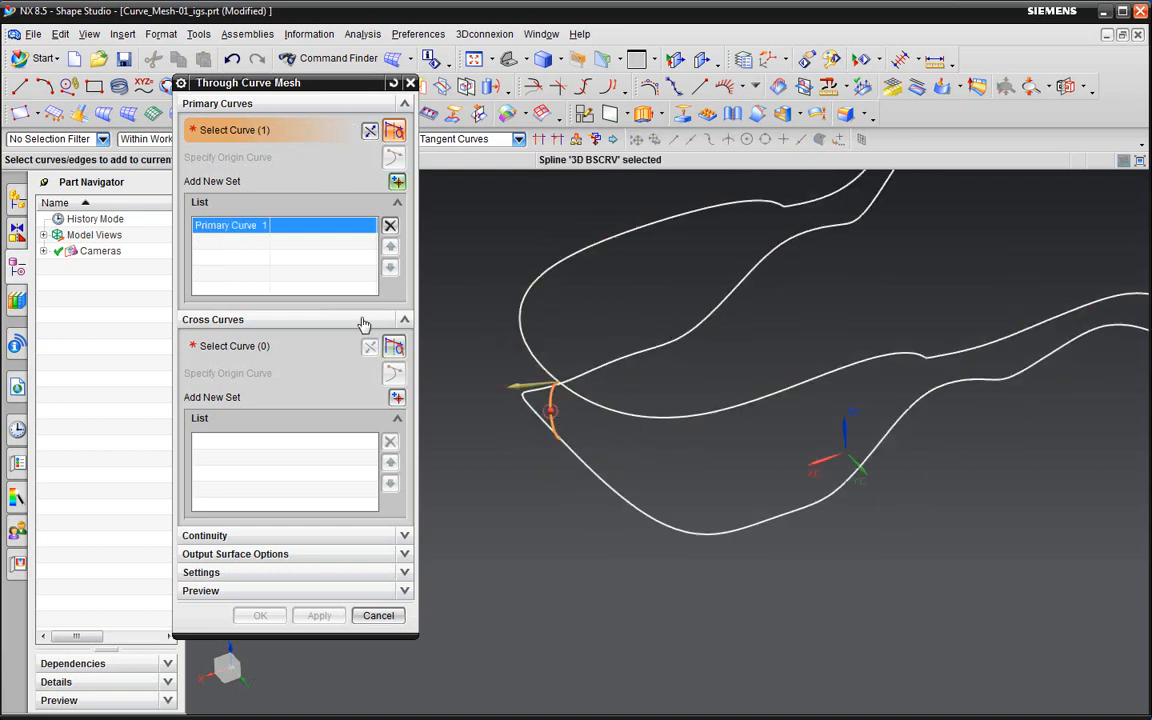
- With selection stopping at intersections, pick the upper and lower long curves on the sole's near side as two separate cross curves
left_click(262, 346)
scroll(470, 404, "down", 1)
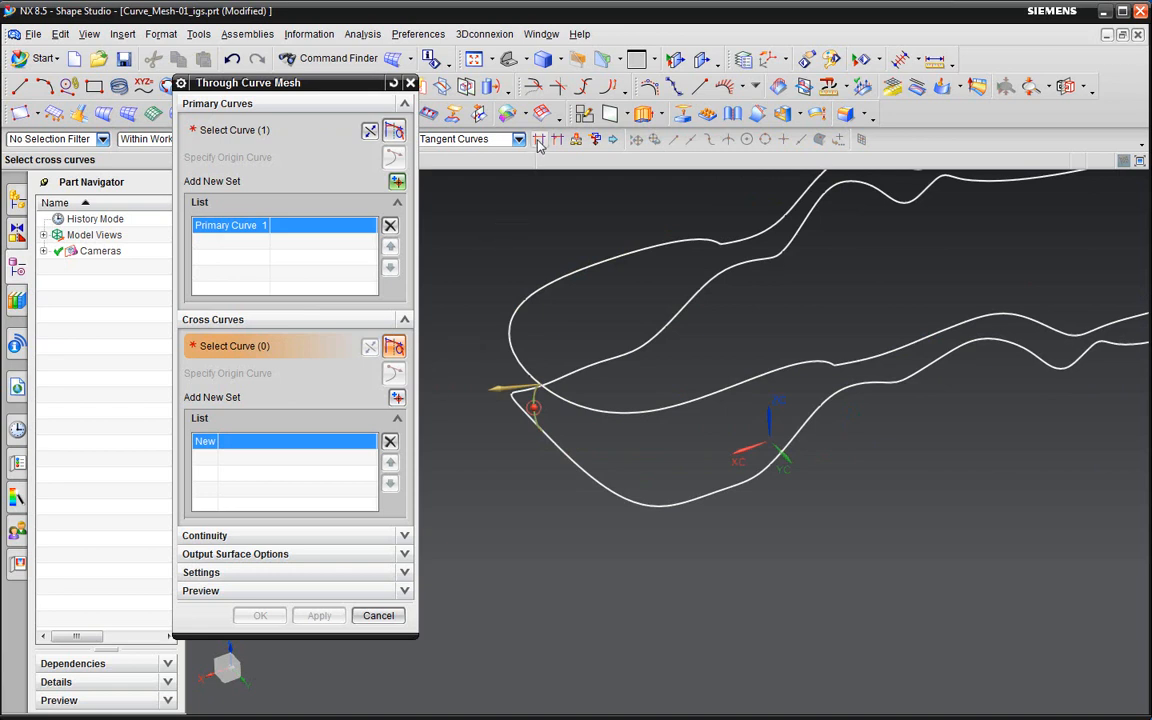
scroll(534, 428, "down", 2)
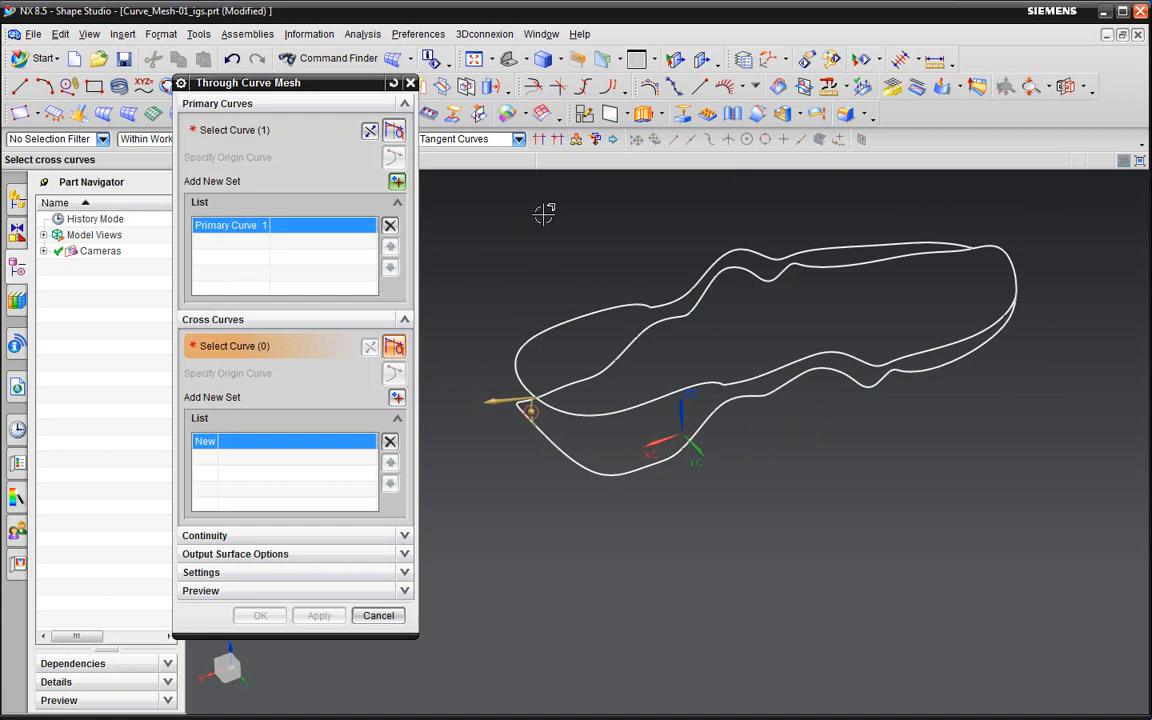
left_click(577, 418)
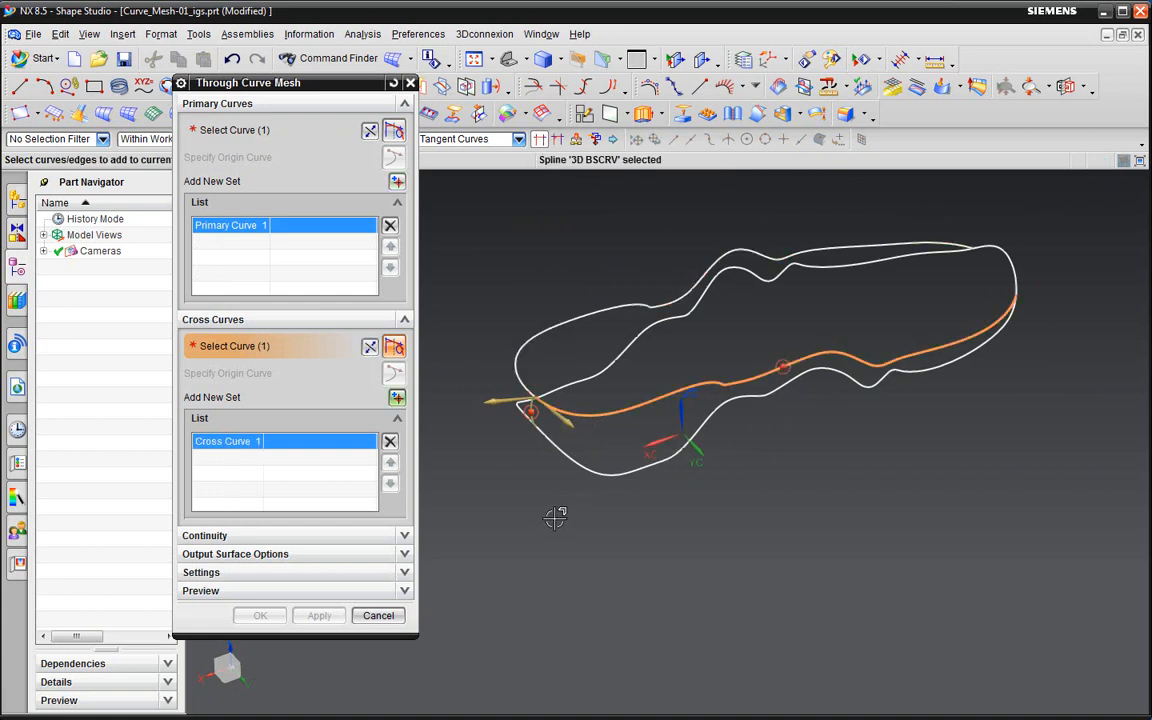
middle_click(555, 517)
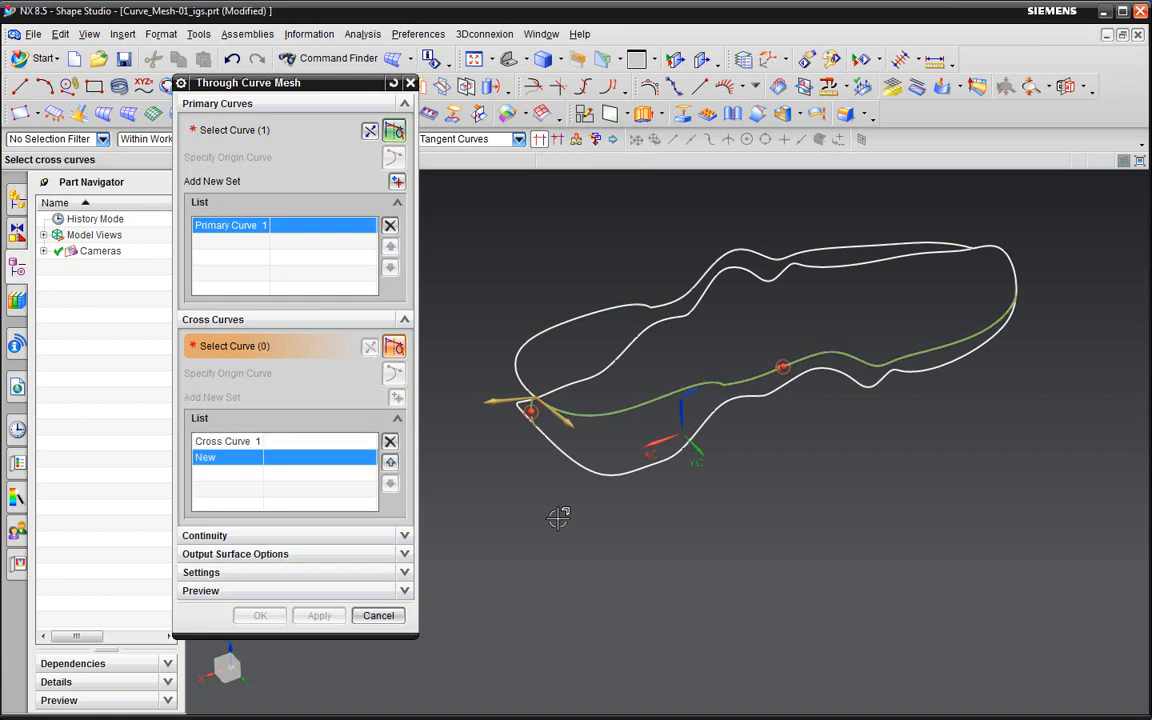
left_click(584, 466)
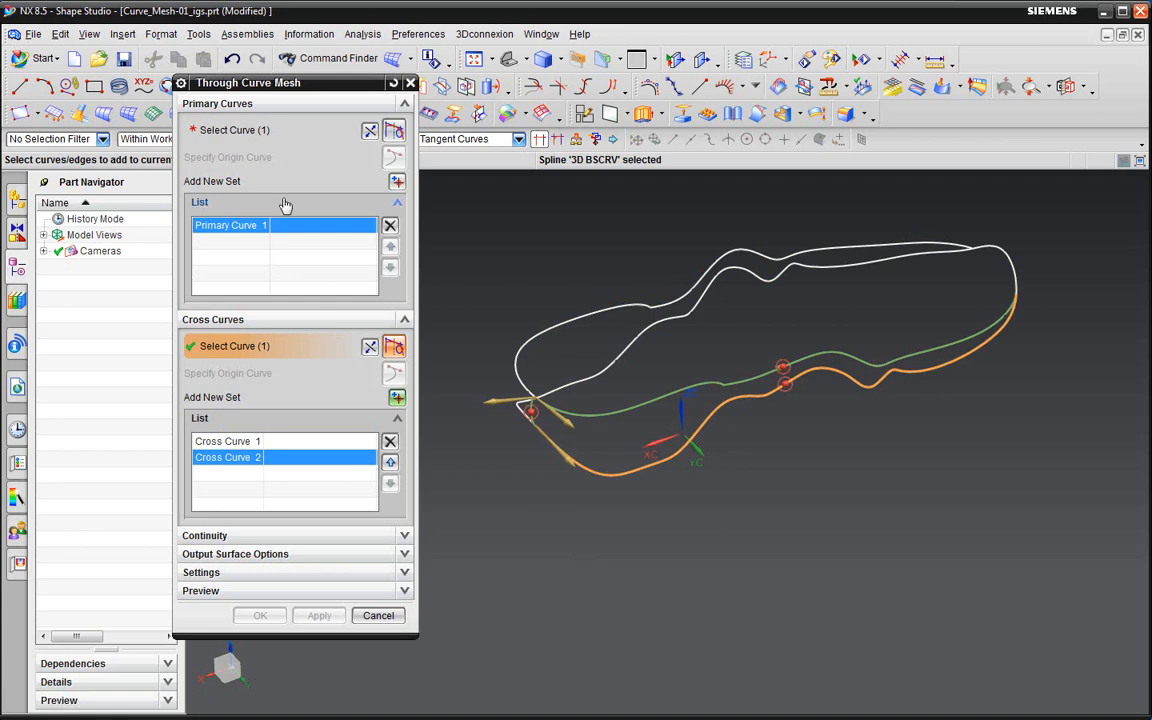
- Return to the primary curve selection of the Through Curve Mesh
left_click(226, 129)
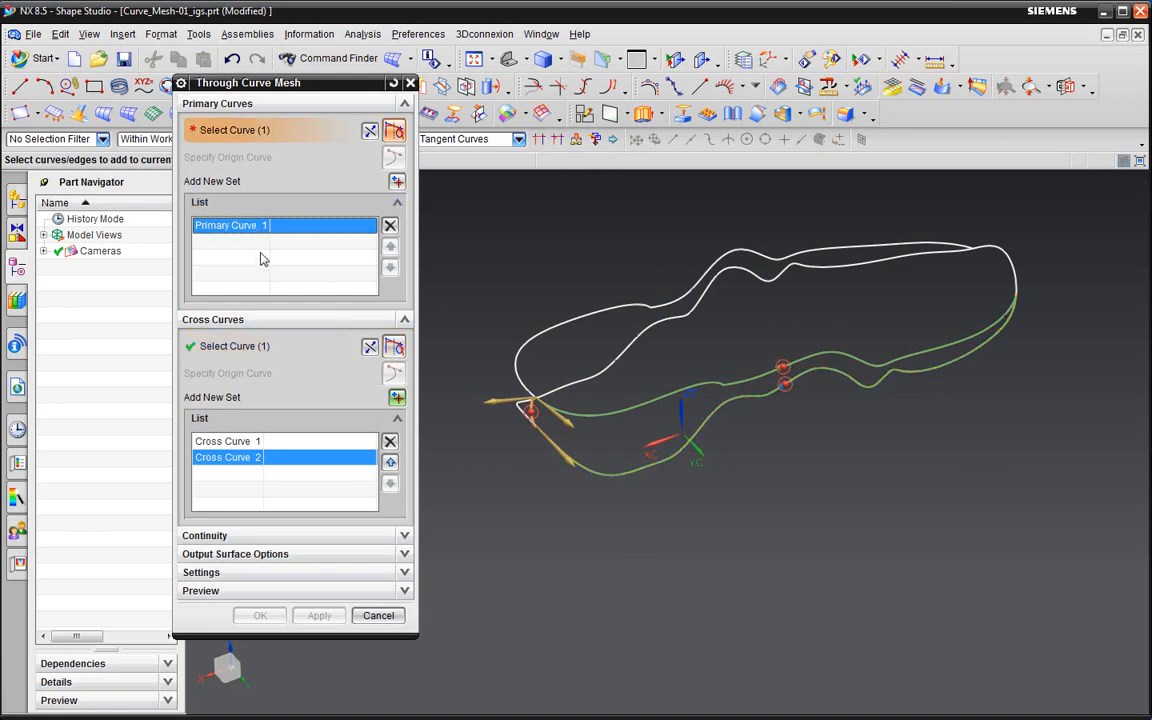